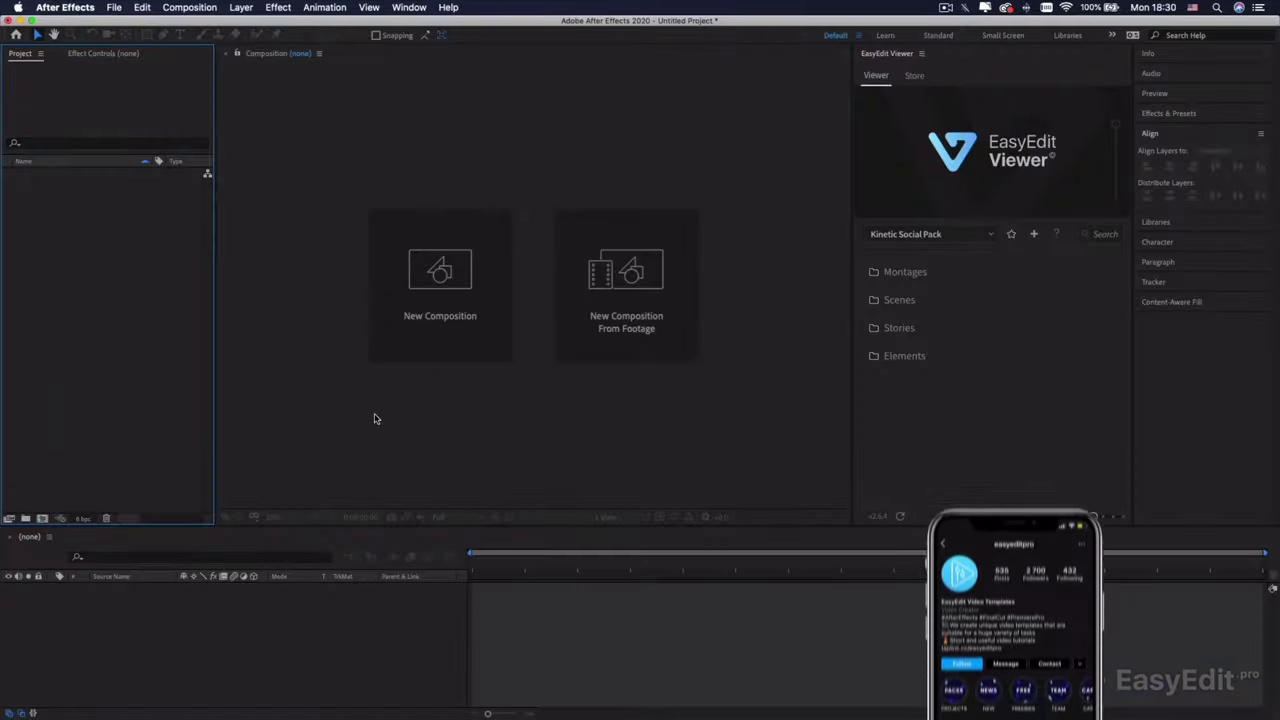
# Create Comp 1 at 1920×1080, 30 fps and 25 seconds, keeping the default settings.
pyautogui.click(43, 519)
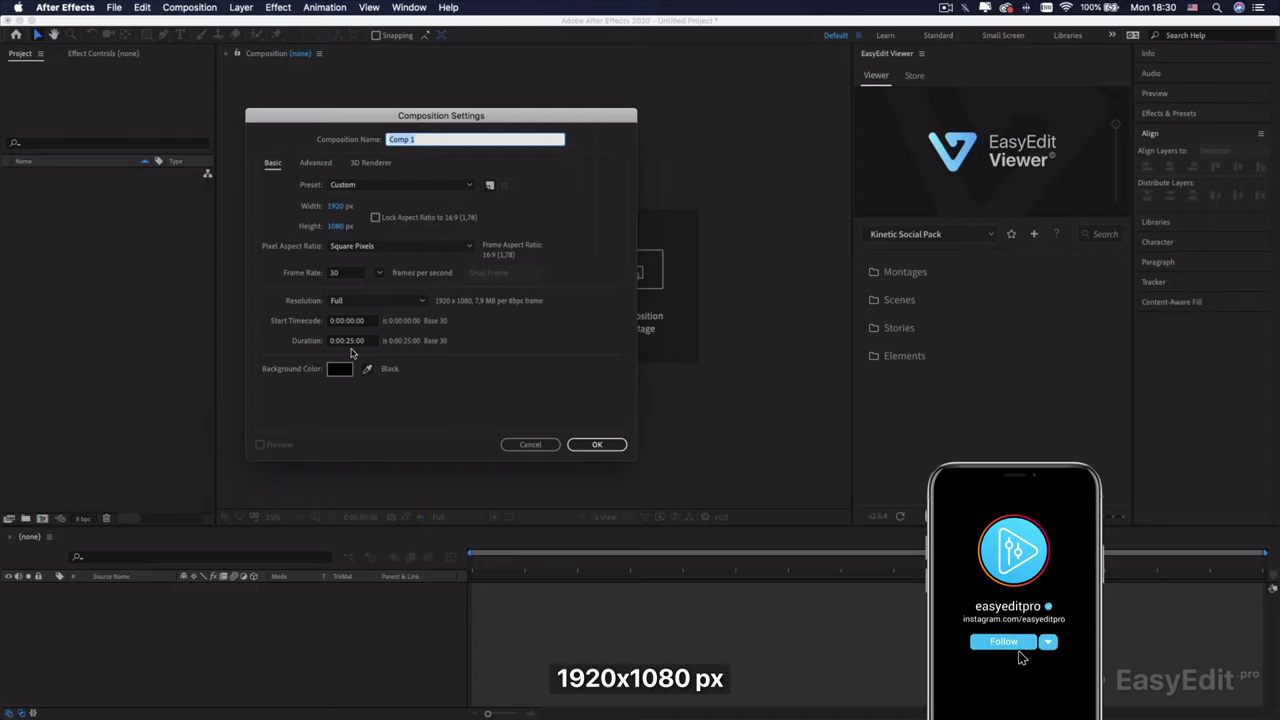
pyautogui.click(595, 444)
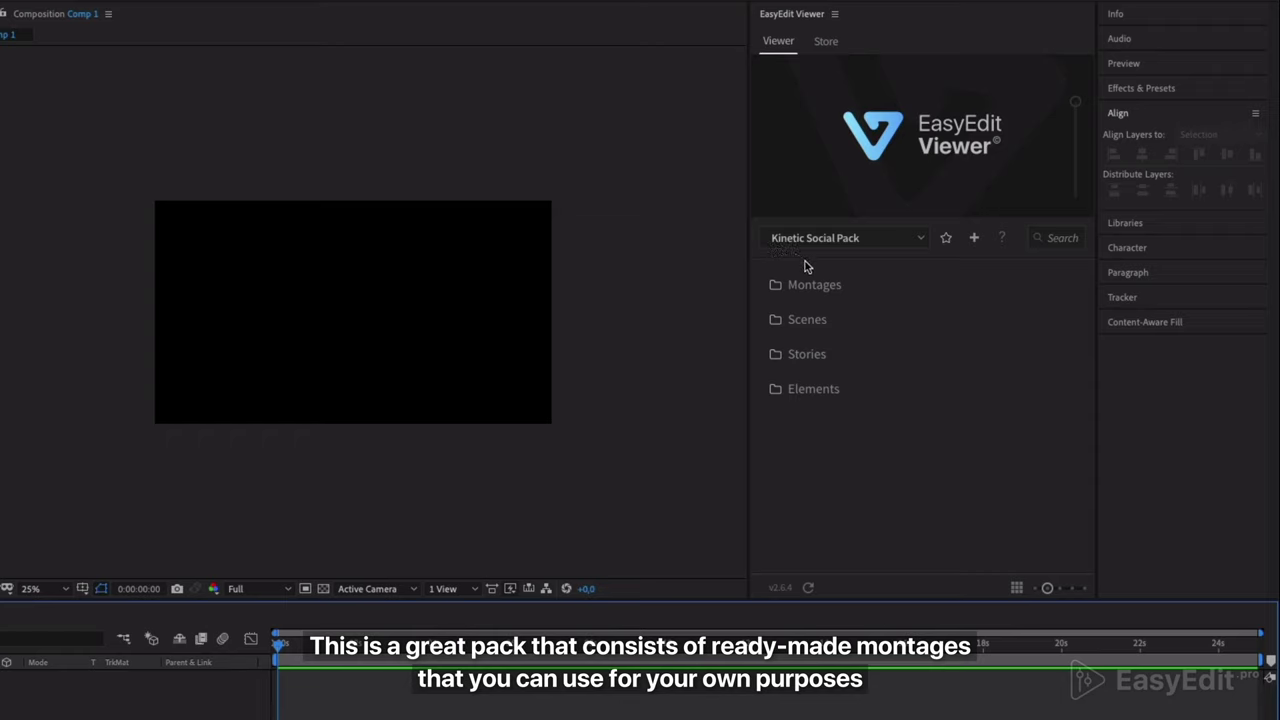
pyautogui.moveTo(820, 286)
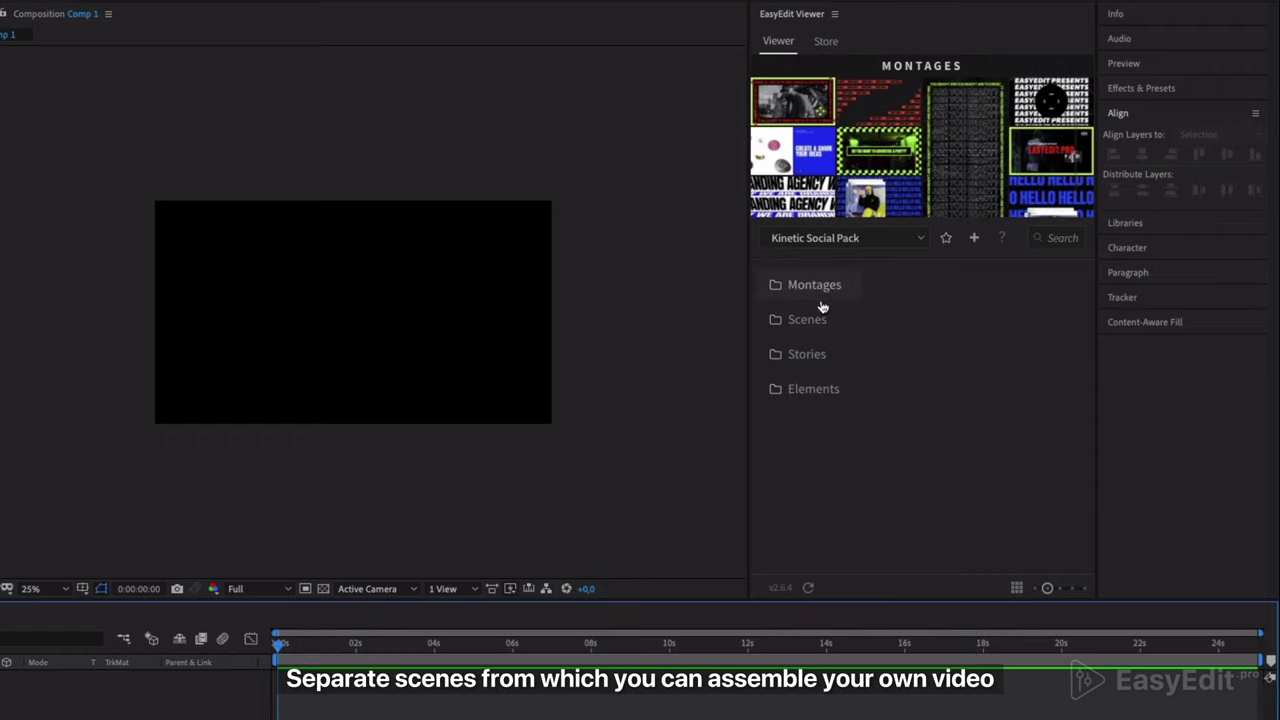
pyautogui.moveTo(812, 327)
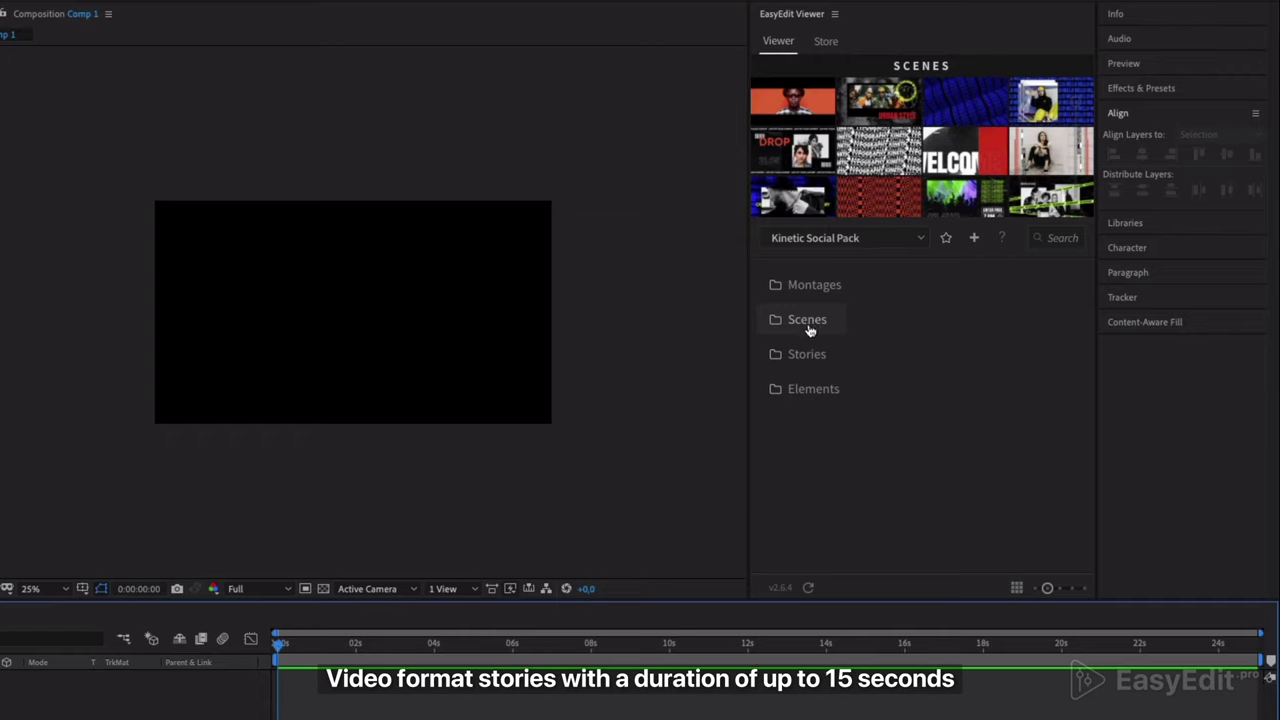
pyautogui.moveTo(806, 358)
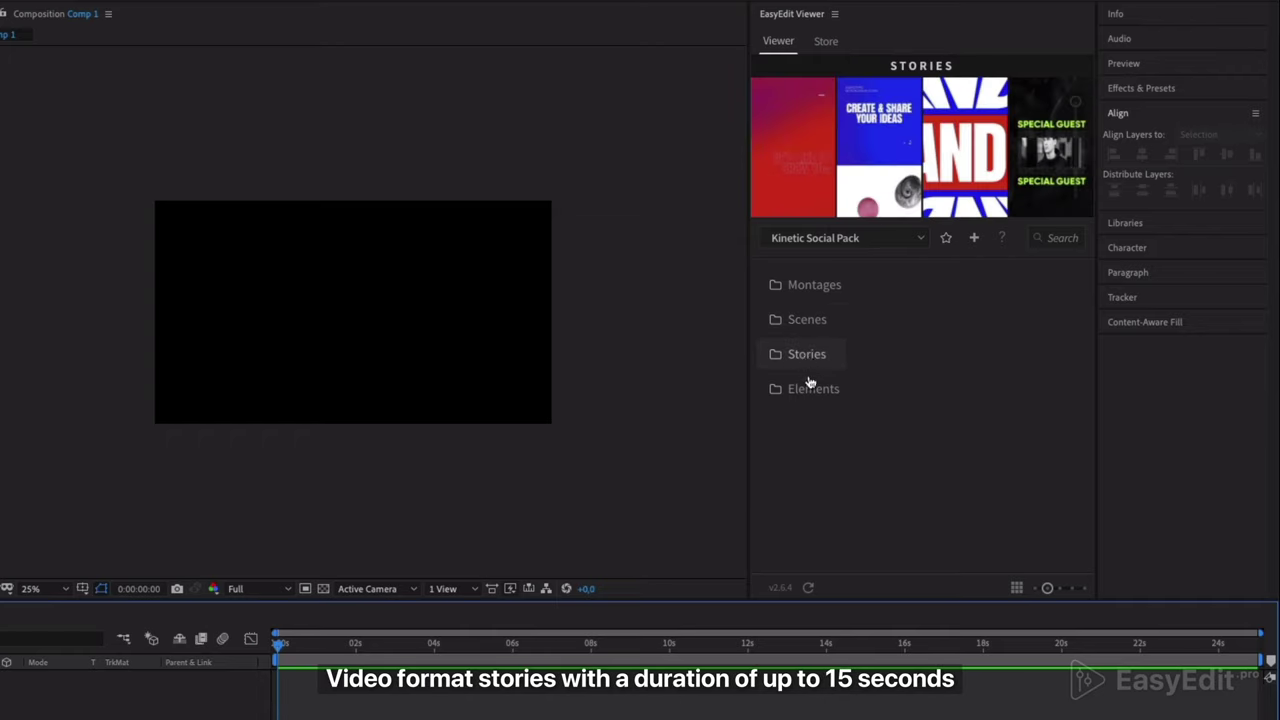
pyautogui.moveTo(808, 390)
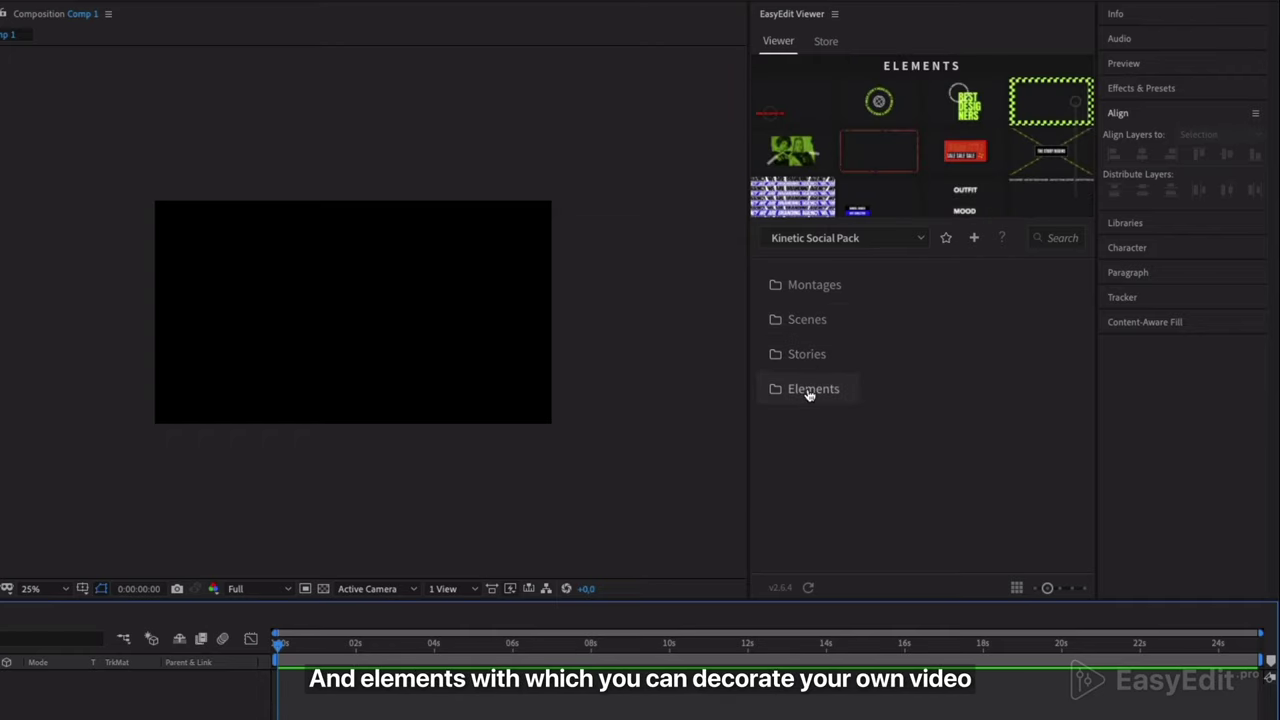
pyautogui.click(809, 286)
pyautogui.scroll(-3, 809, 289)
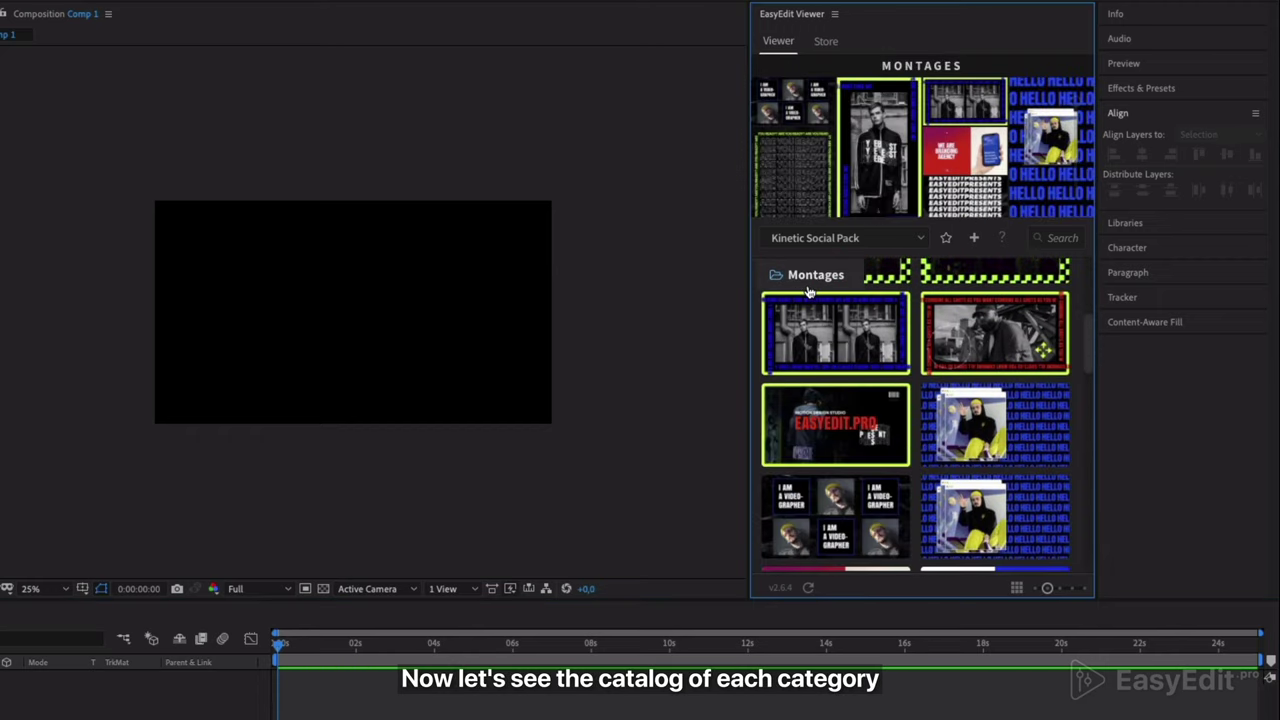
pyautogui.scroll(5, 810, 300)
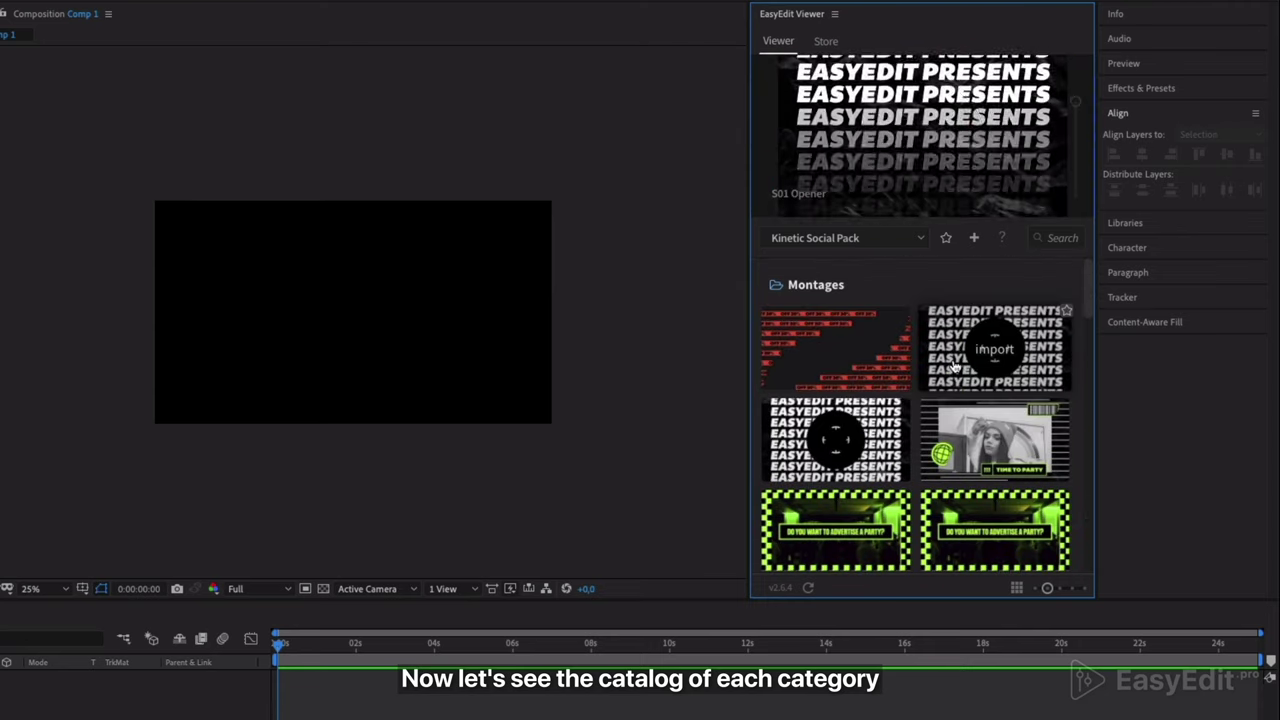
pyautogui.scroll(-1, 957, 445)
pyautogui.scroll(-3, 957, 445)
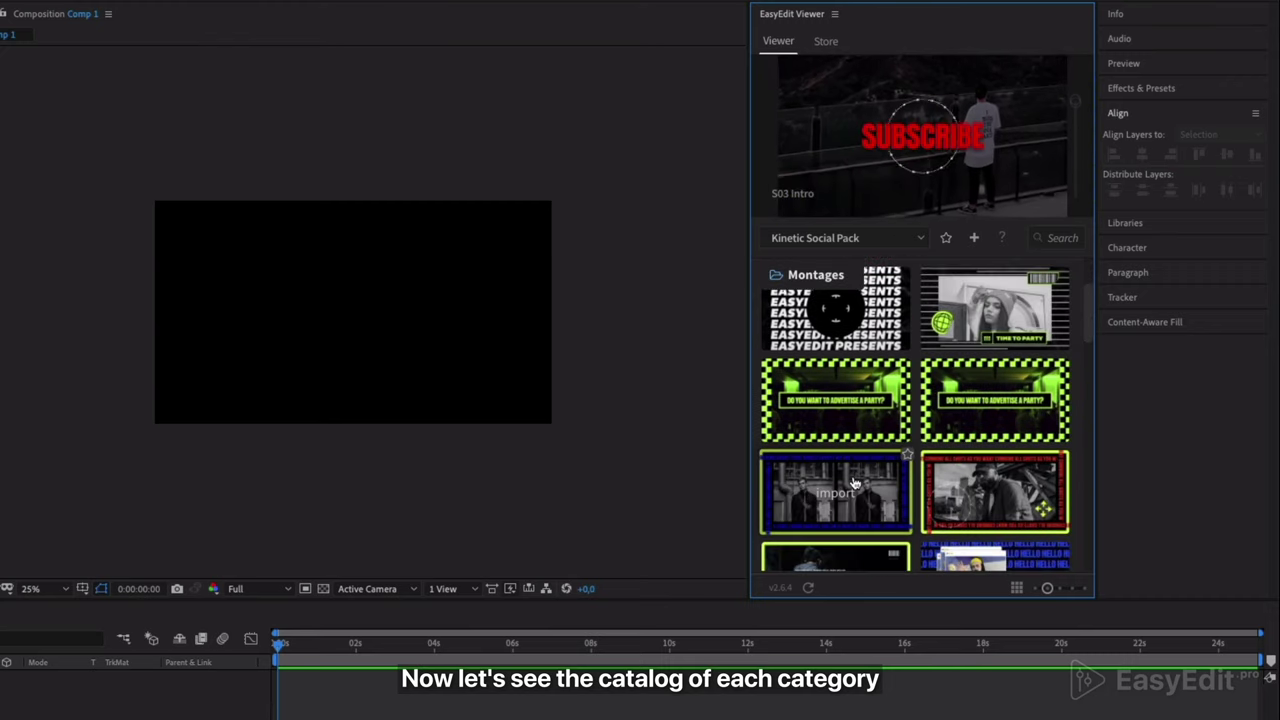
pyautogui.click(815, 276)
pyautogui.click(808, 320)
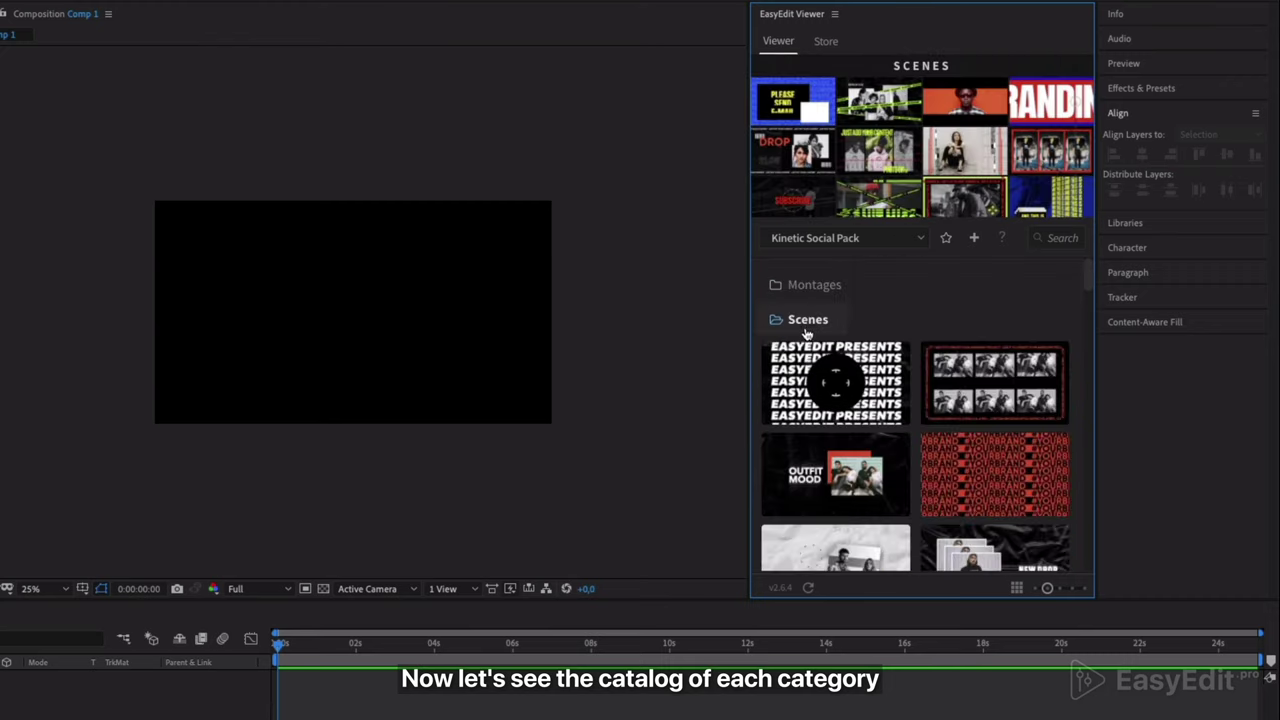
pyautogui.moveTo(748, 368); pyautogui.dragTo(605, 368)
pyautogui.scroll(-5, 948, 468)
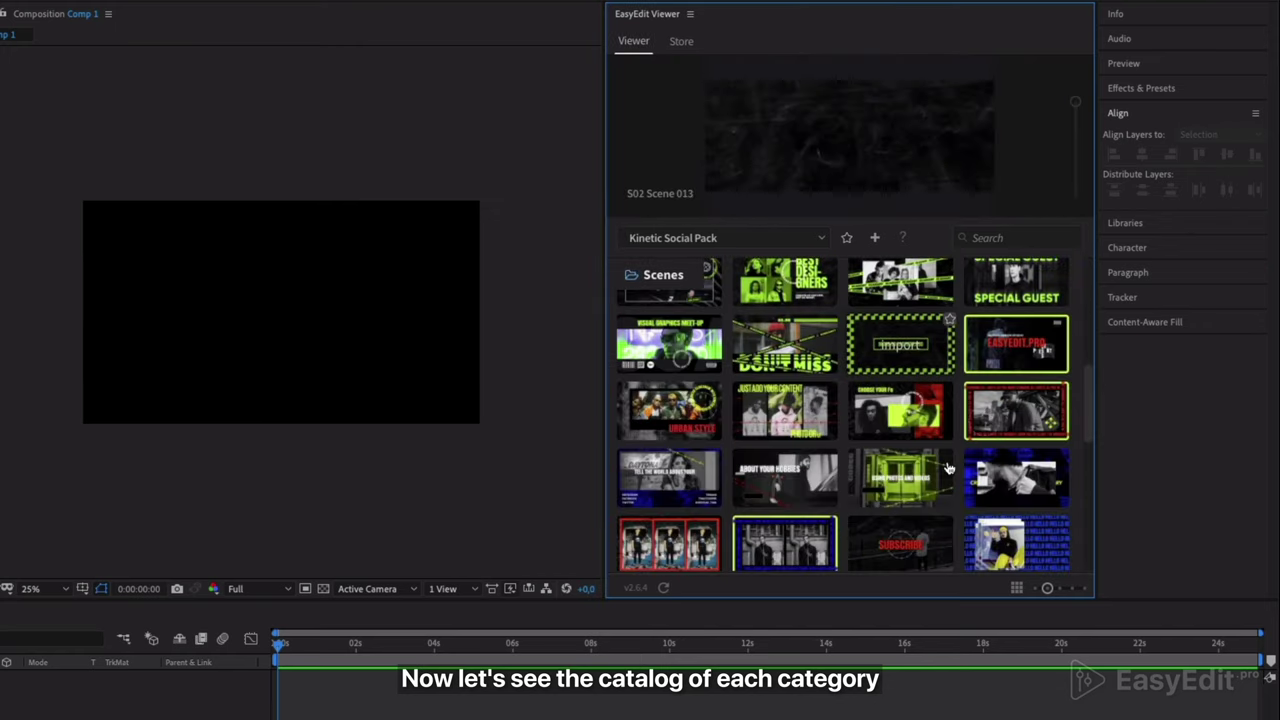
pyautogui.scroll(-2, 948, 468)
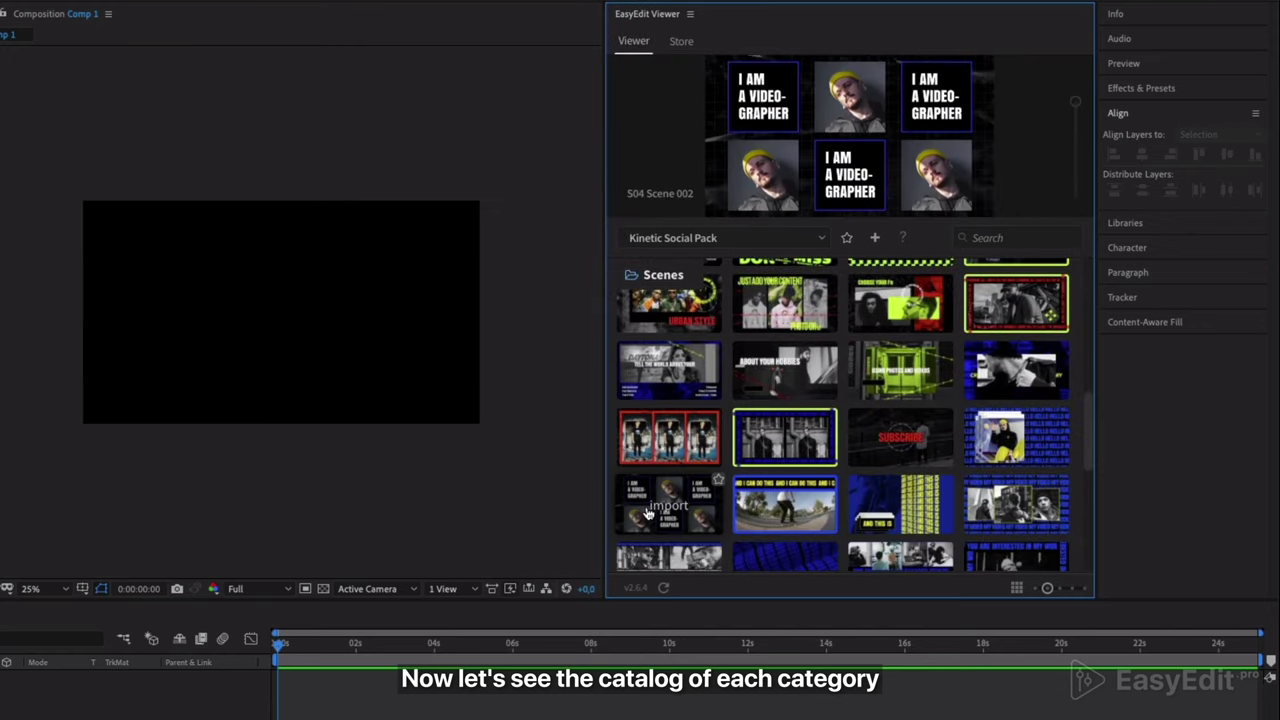
pyautogui.scroll(-1, 648, 512)
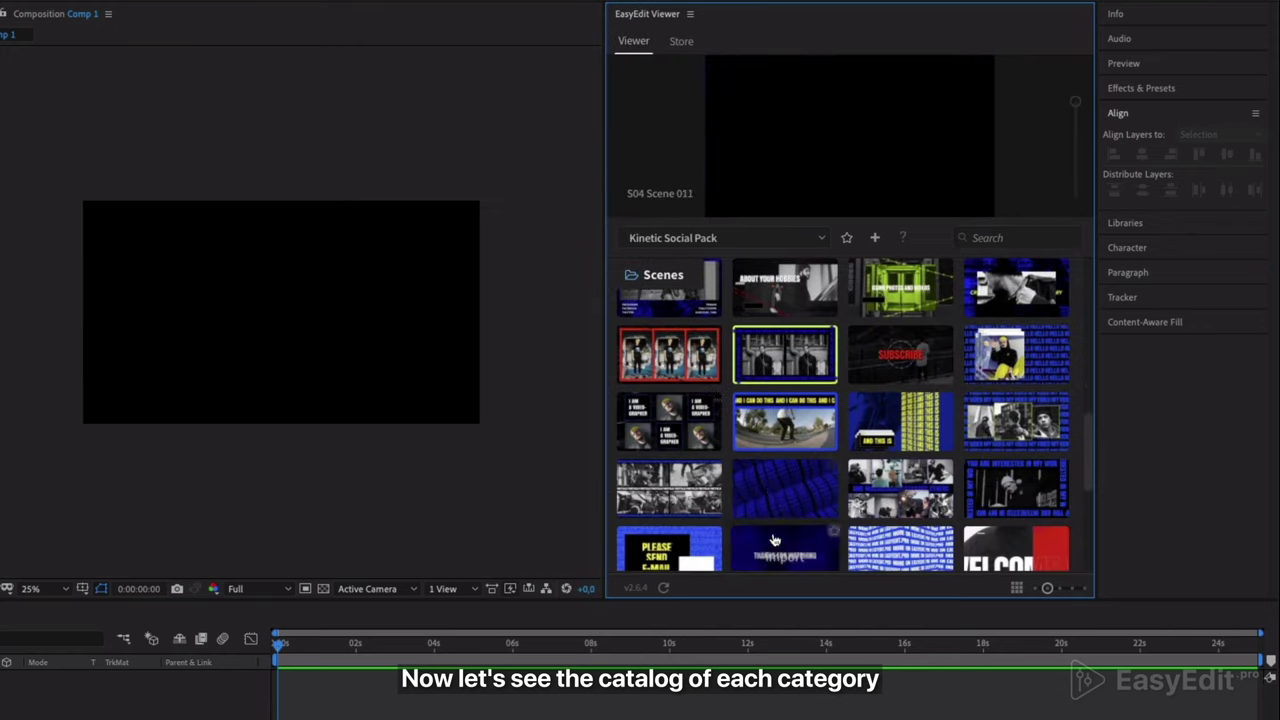
pyautogui.click(663, 274)
pyautogui.click(660, 350)
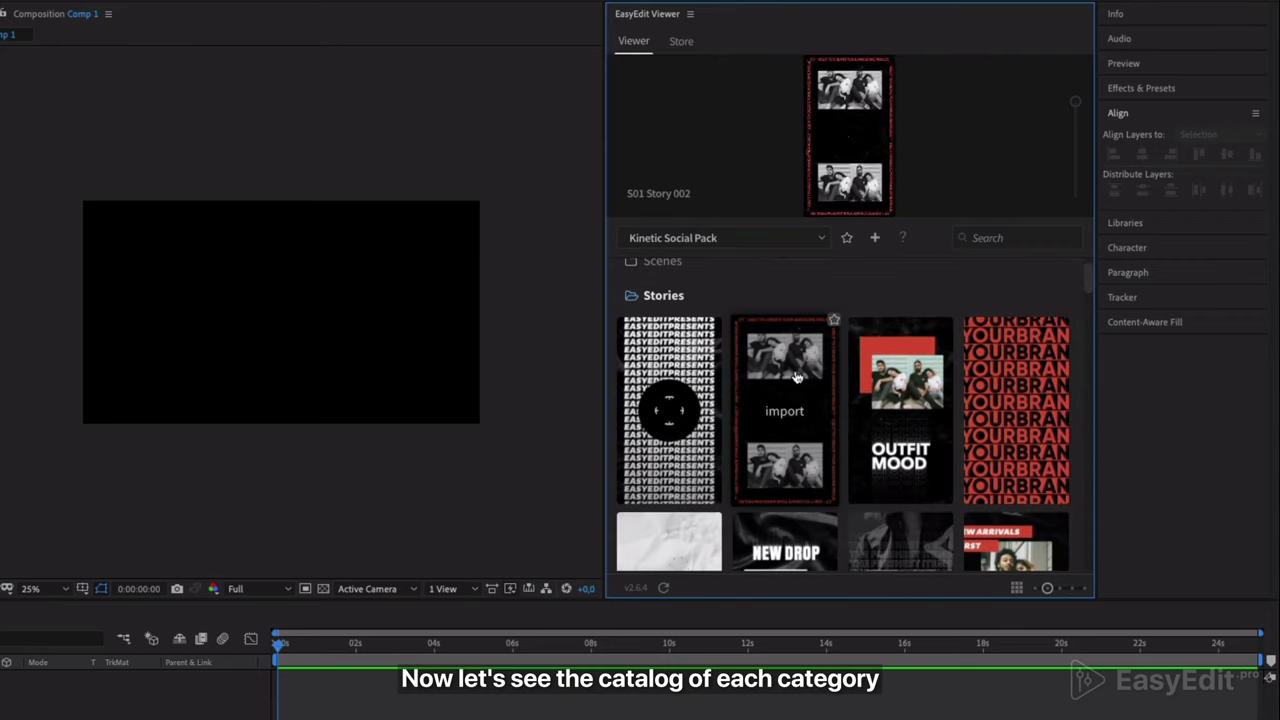
pyautogui.scroll(-2, 797, 376)
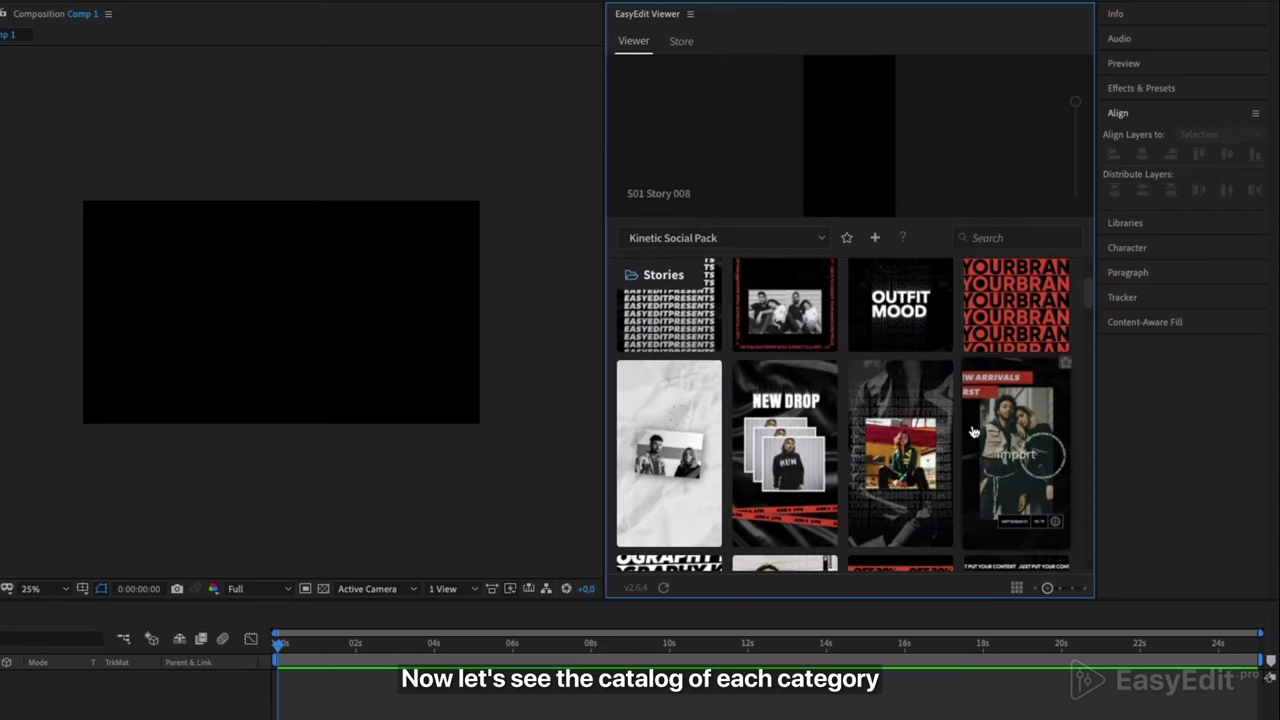
pyautogui.click(663, 274)
pyautogui.click(670, 388)
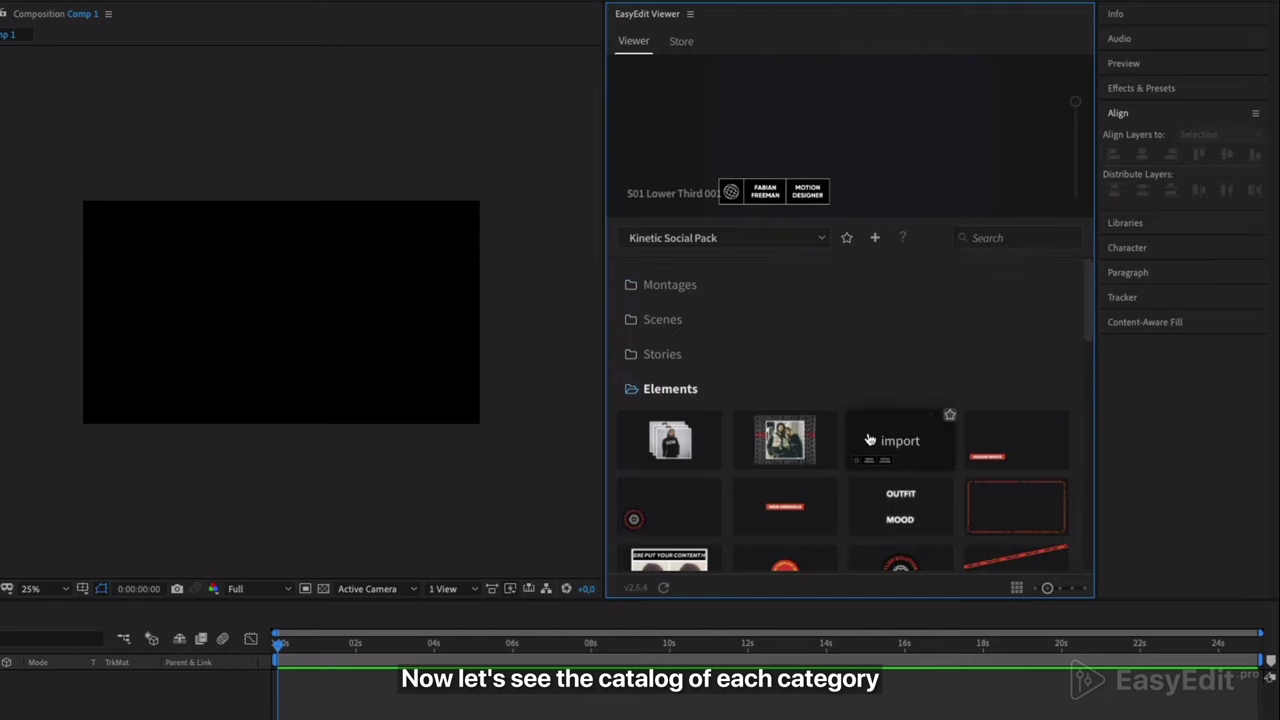
pyautogui.scroll(-1, 869, 440)
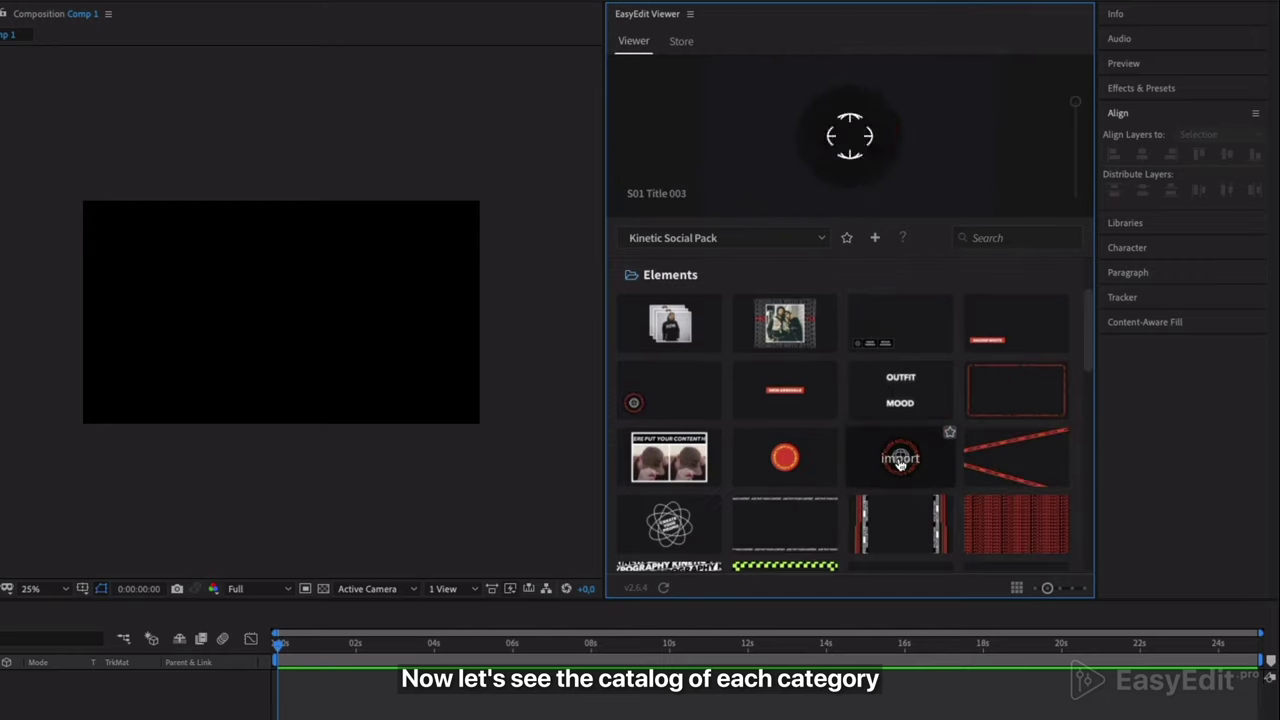
pyautogui.scroll(-6, 900, 462)
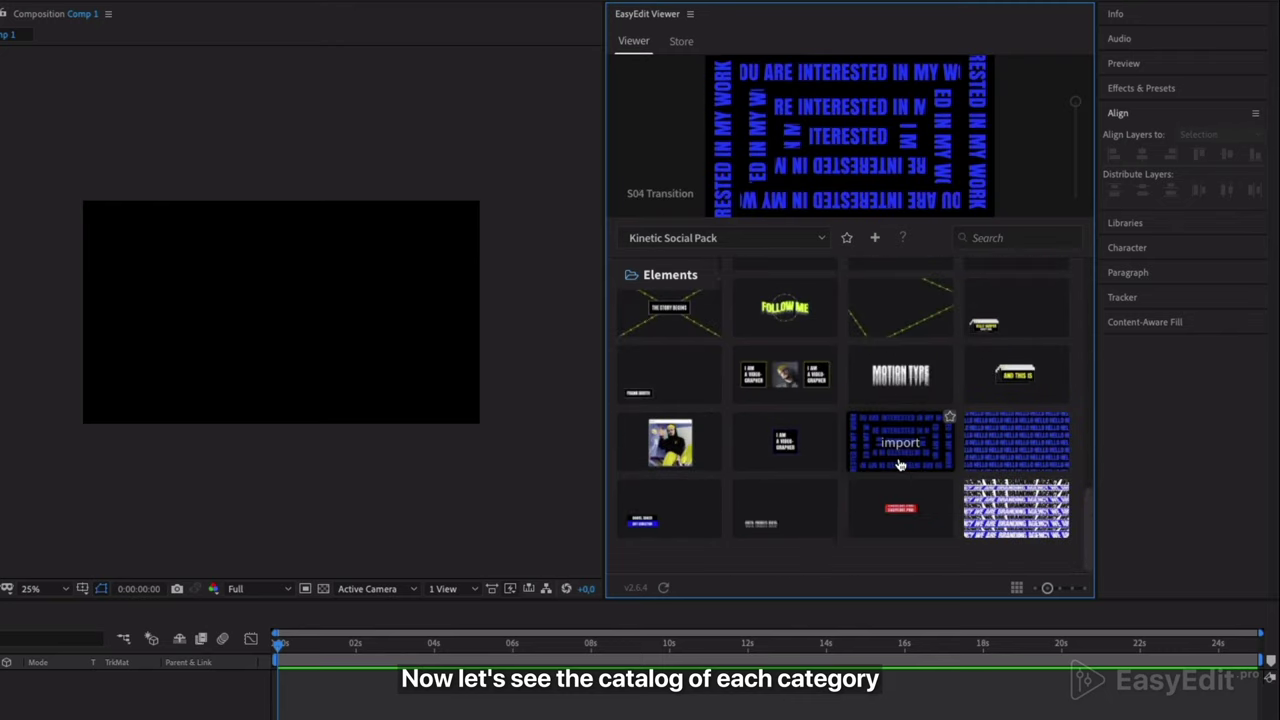
pyautogui.click(685, 280)
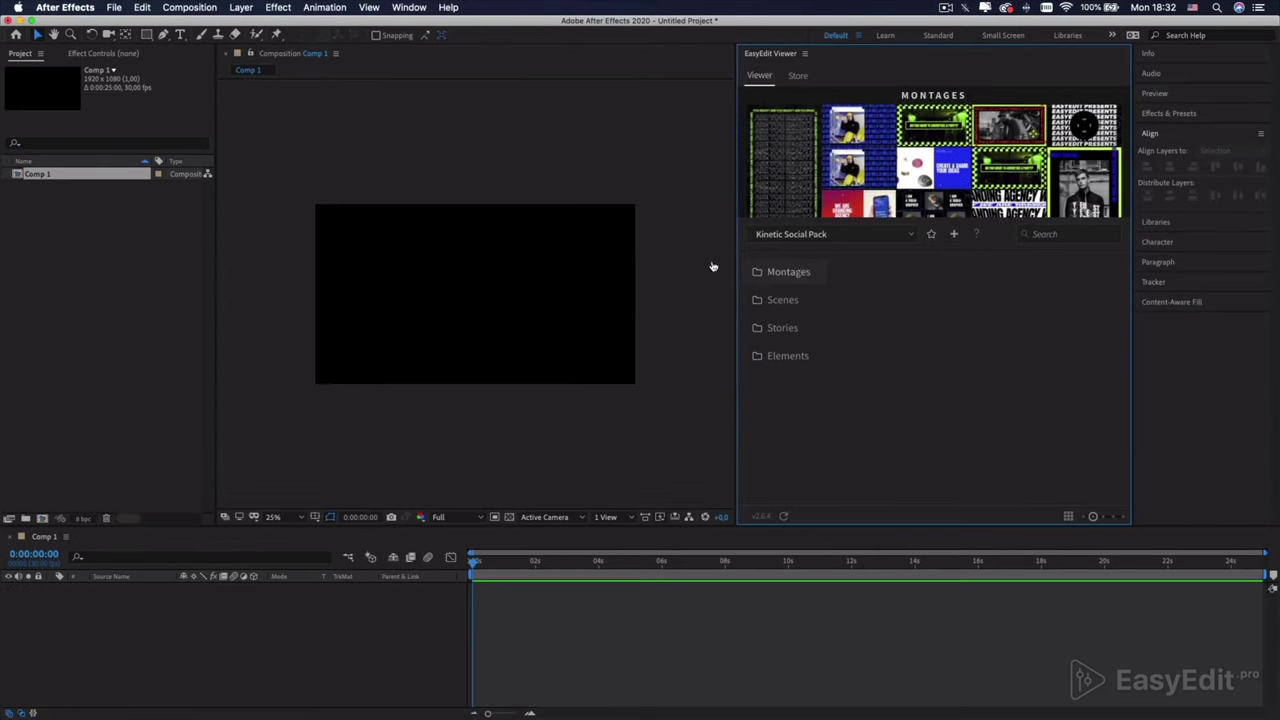
# Import Photo_01.jpg, Photo_02.jpg, Video_01.mp4 and Video_02.mp4 from the Content folder.
pyautogui.doubleClick(110, 285)
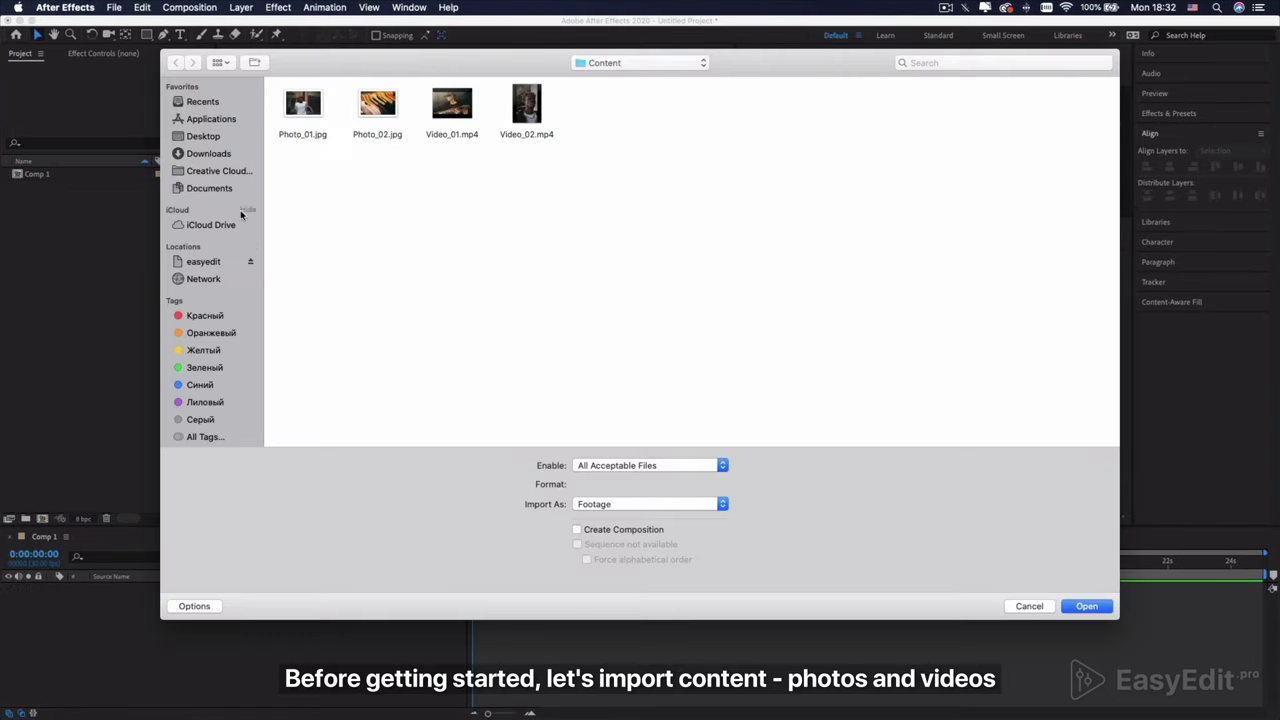
pyautogui.moveTo(286, 162); pyautogui.dragTo(522, 108)
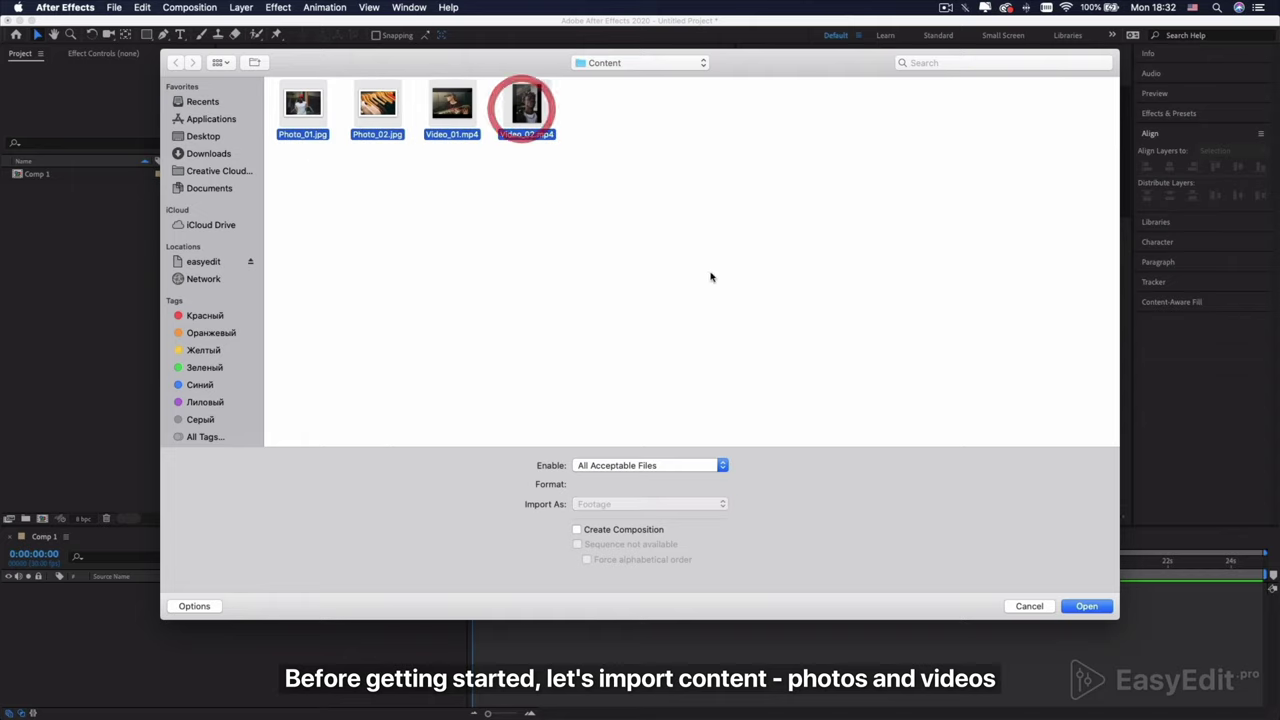
pyautogui.click(1085, 606)
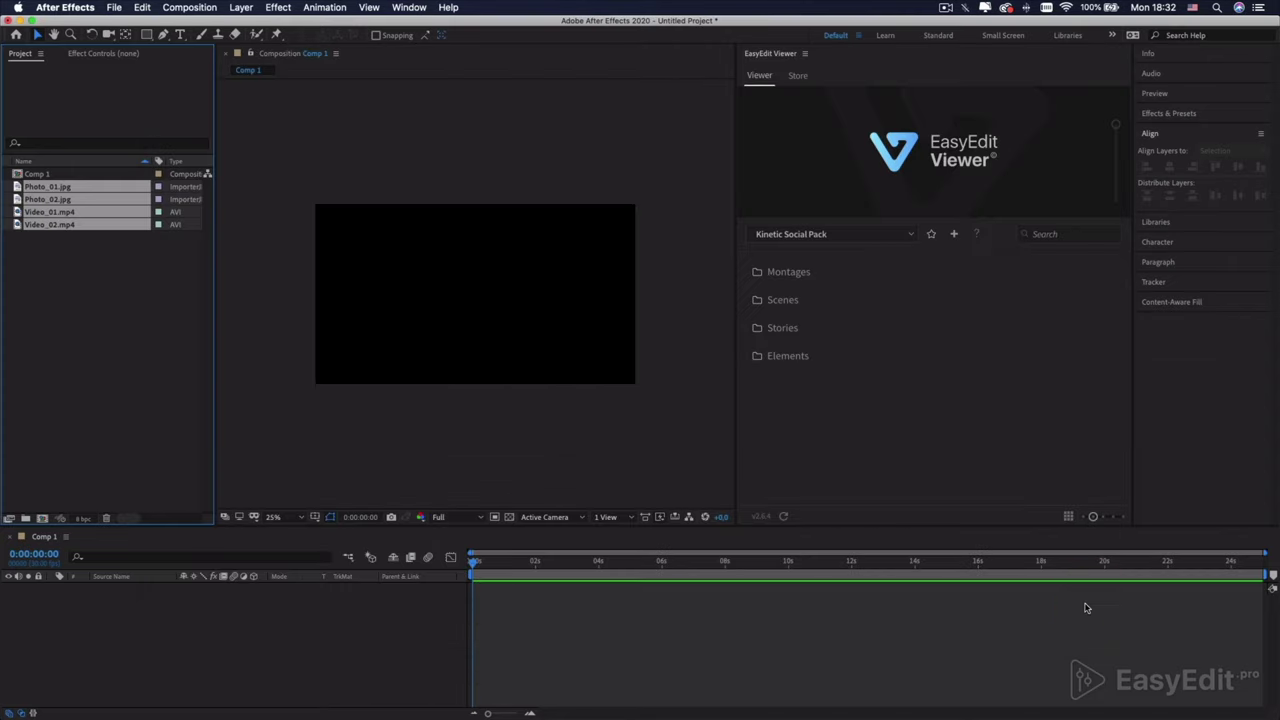
pyautogui.click(100, 350)
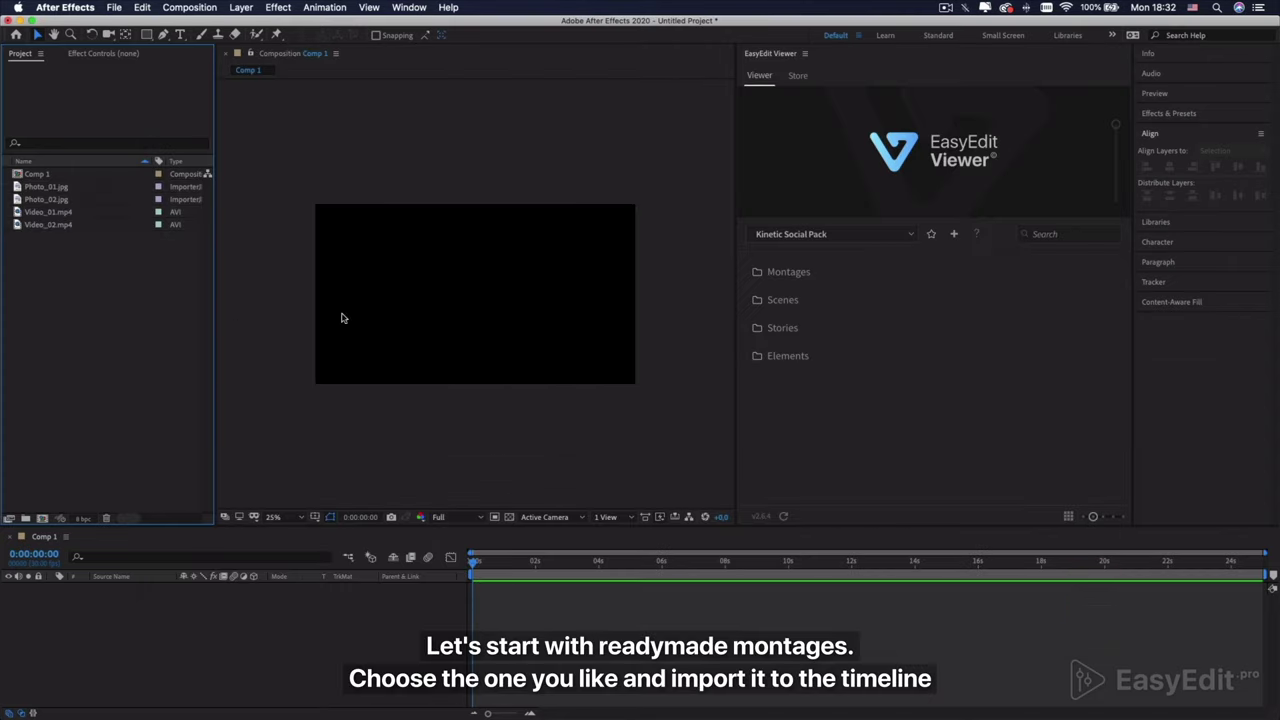
# Import the S01 Intro montage from EasyEdit Montages and preview it up to about 10 seconds.
pyautogui.click(788, 280)
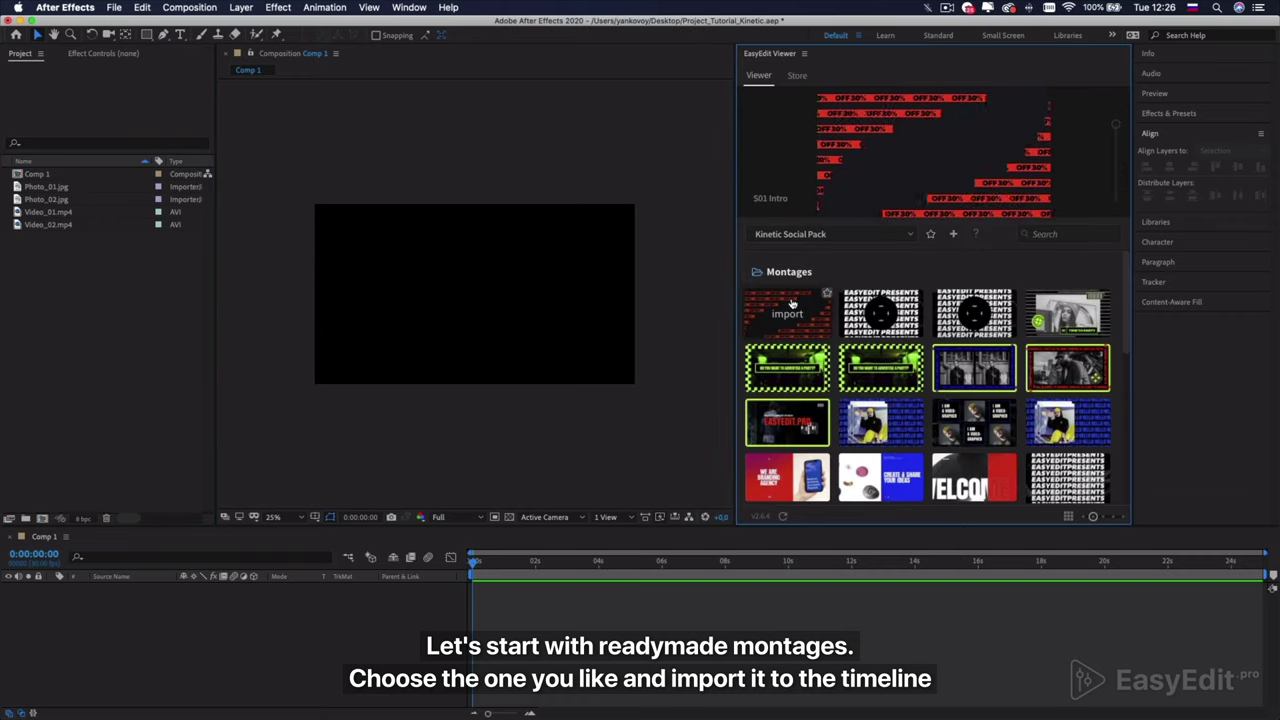
pyautogui.click(790, 302)
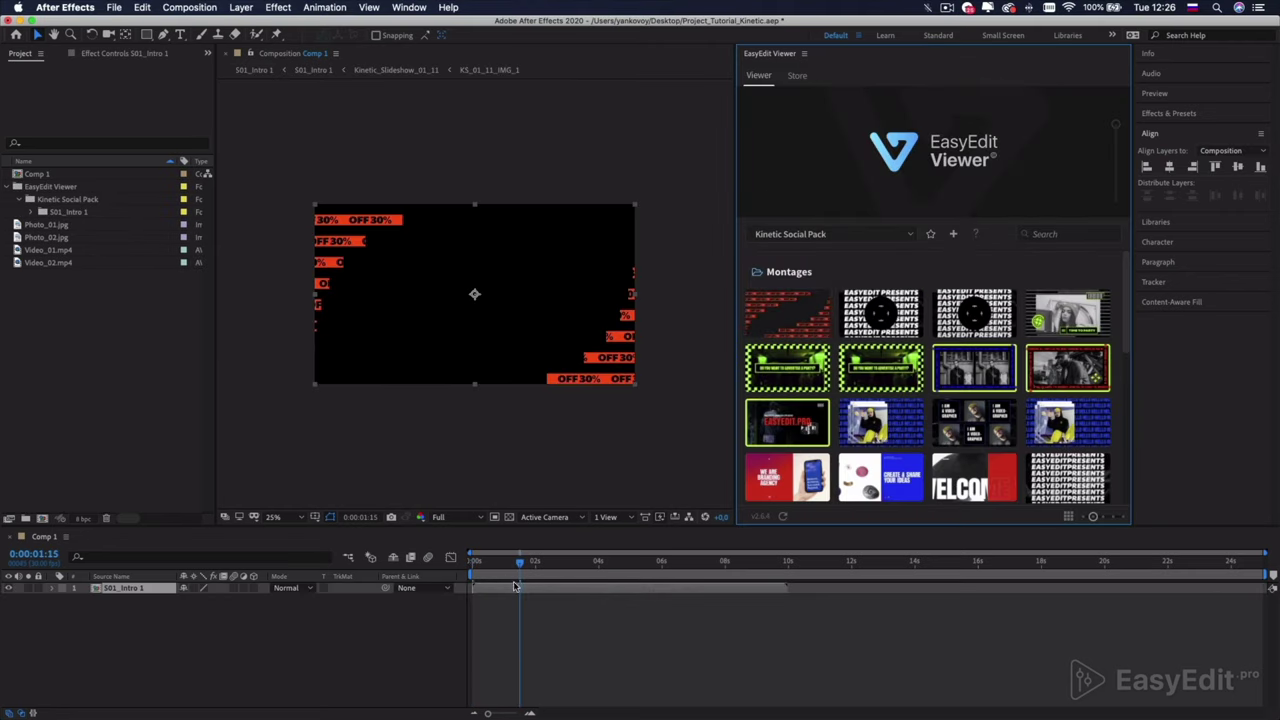
pyautogui.moveTo(521, 565); pyautogui.dragTo(447, 574)
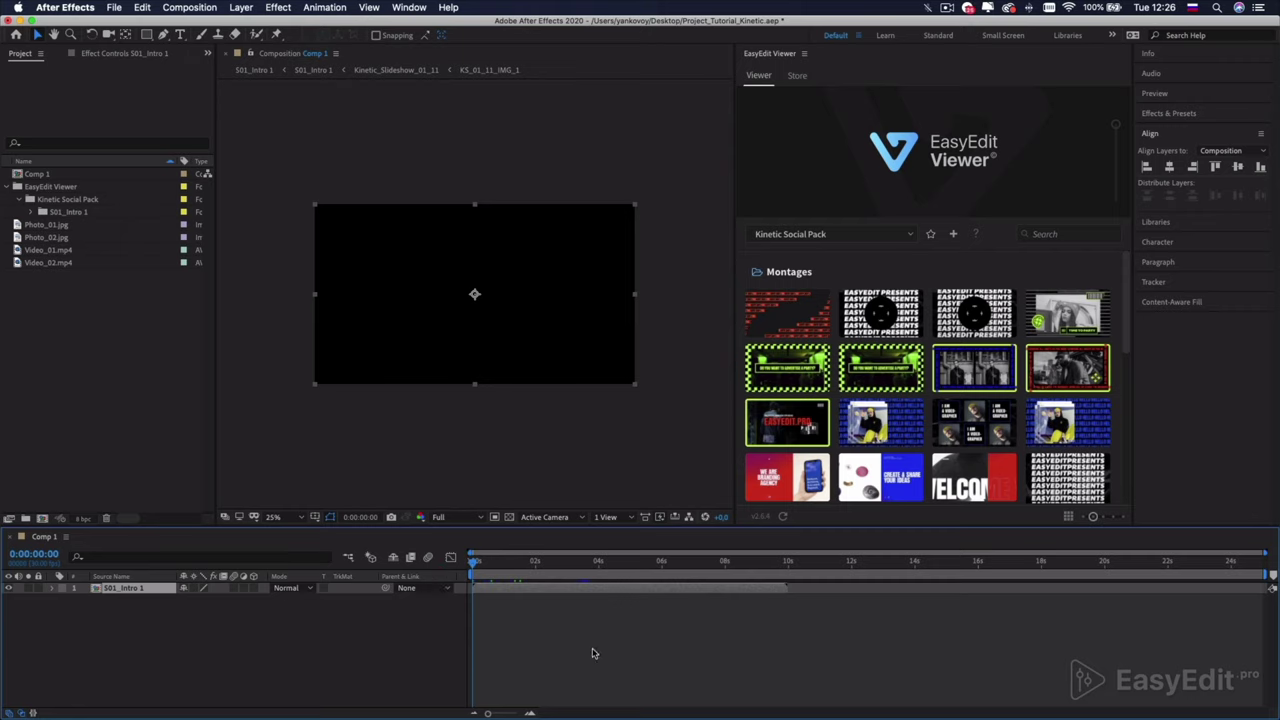
pyautogui.press('space')
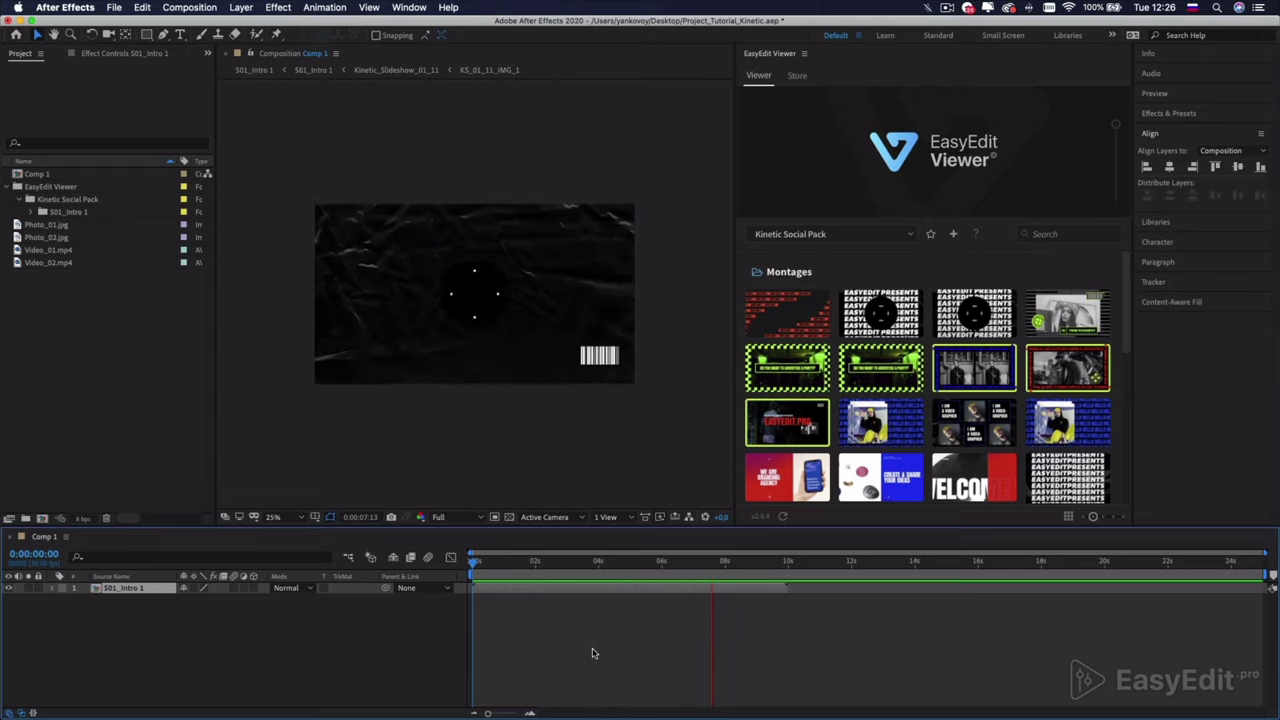
pyautogui.press('space')
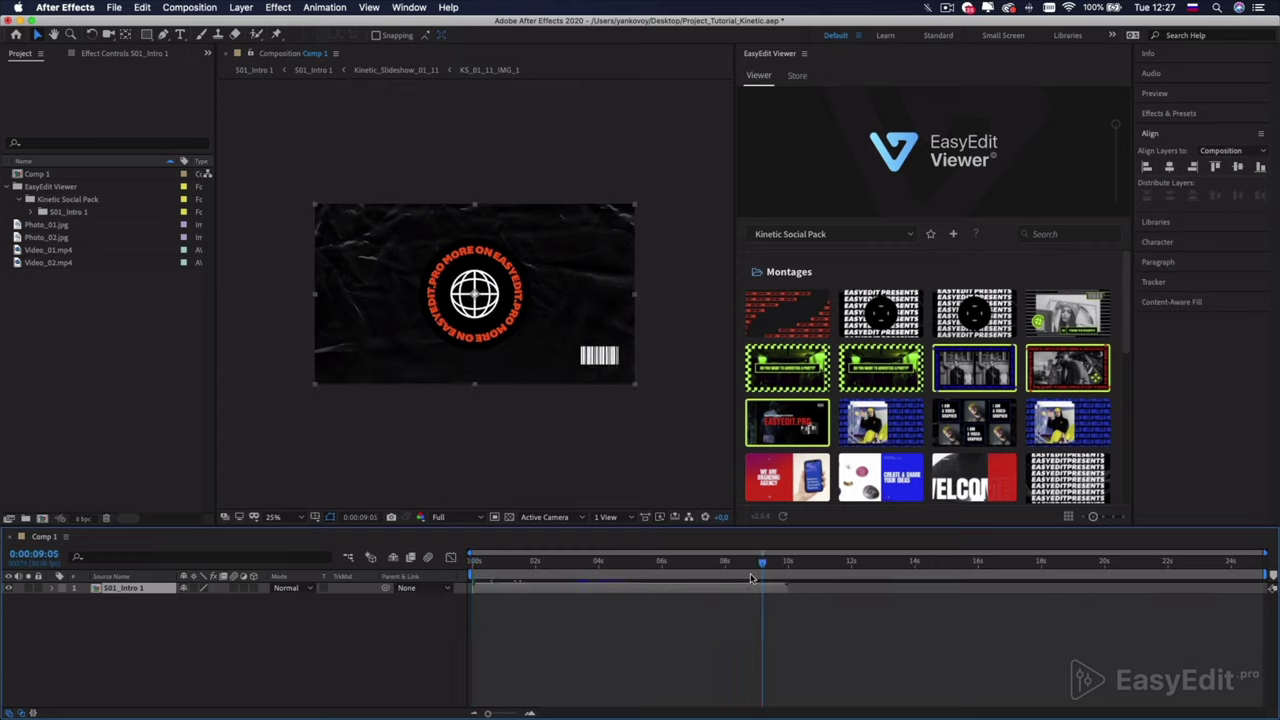
pyautogui.moveTo(764, 565); pyautogui.dragTo(611, 562)
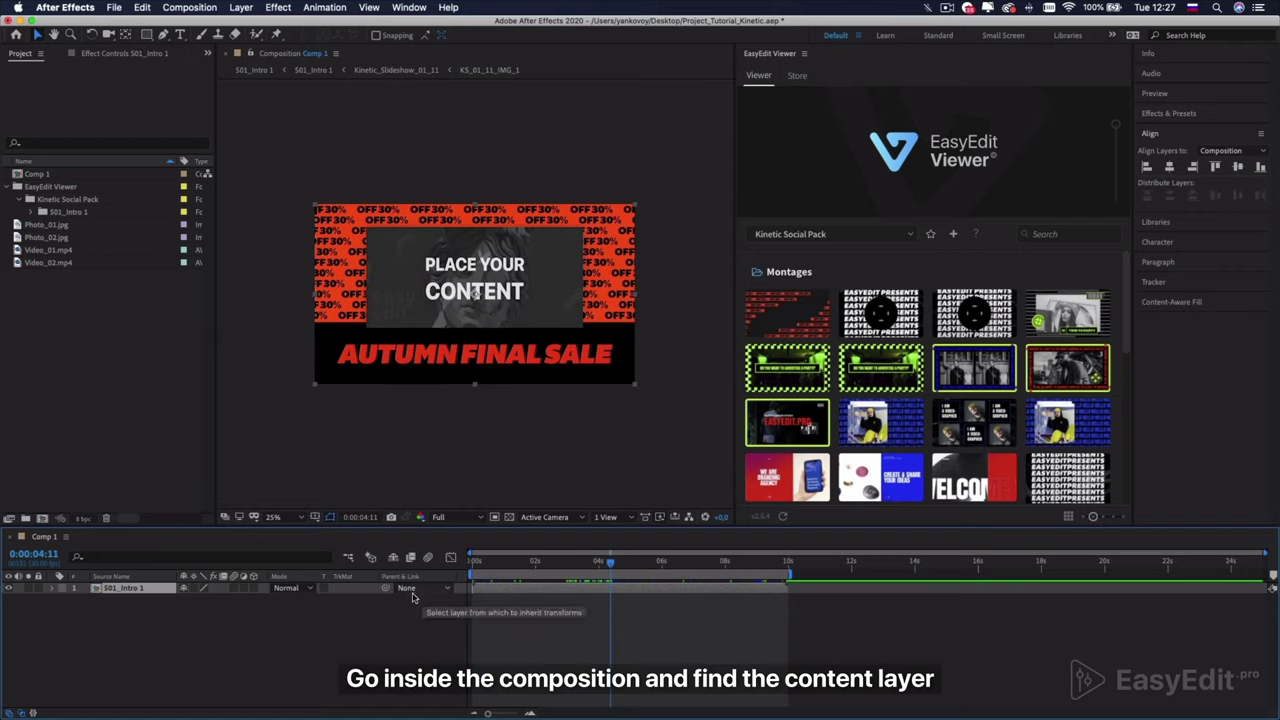
# Drill into S01_Intro 1 and Kinetic_Slideshow_01_11 to open the KS_01_11_IMG_1 placeholder comp.
pyautogui.doubleClick(154, 589)
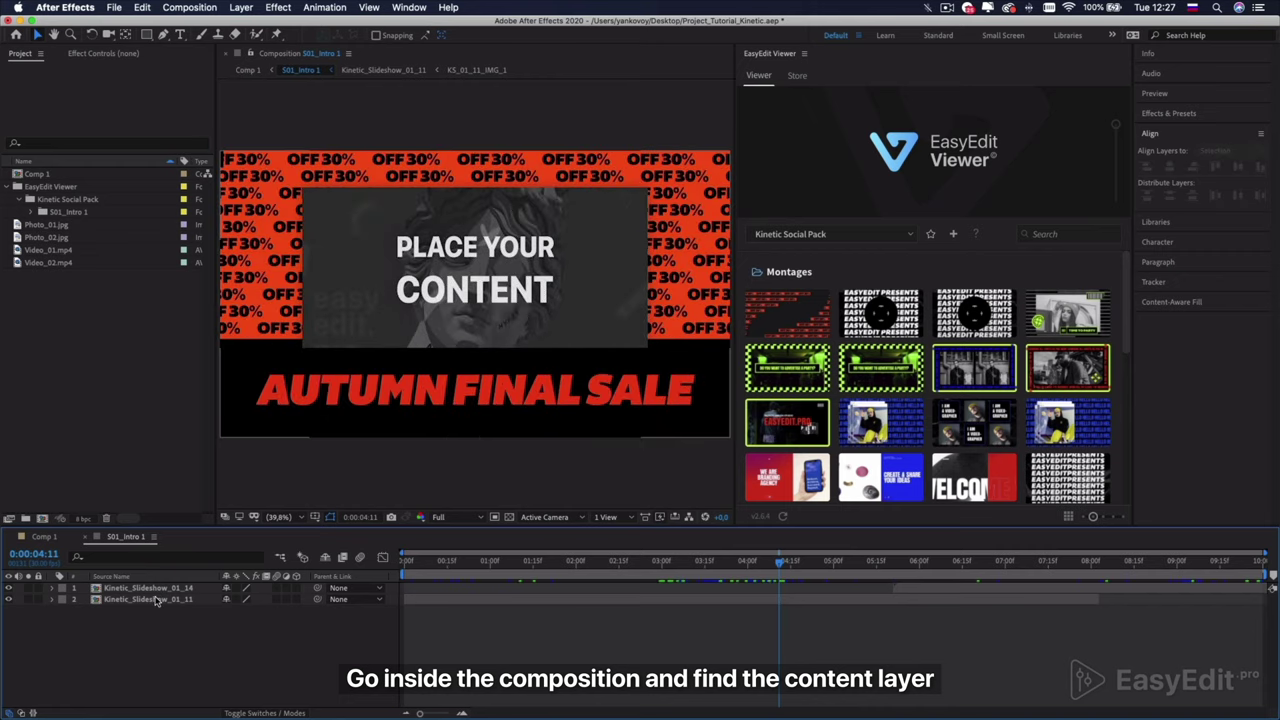
pyautogui.click(156, 599)
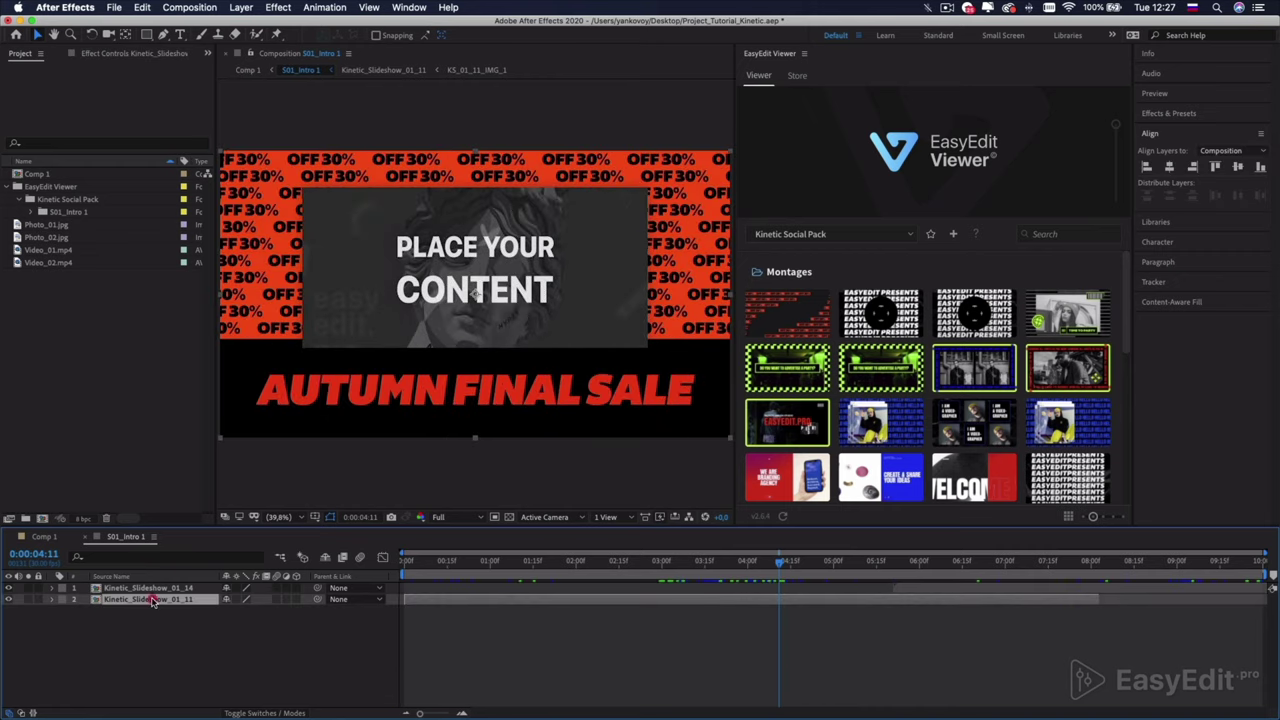
pyautogui.doubleClick(152, 599)
pyautogui.click(140, 633)
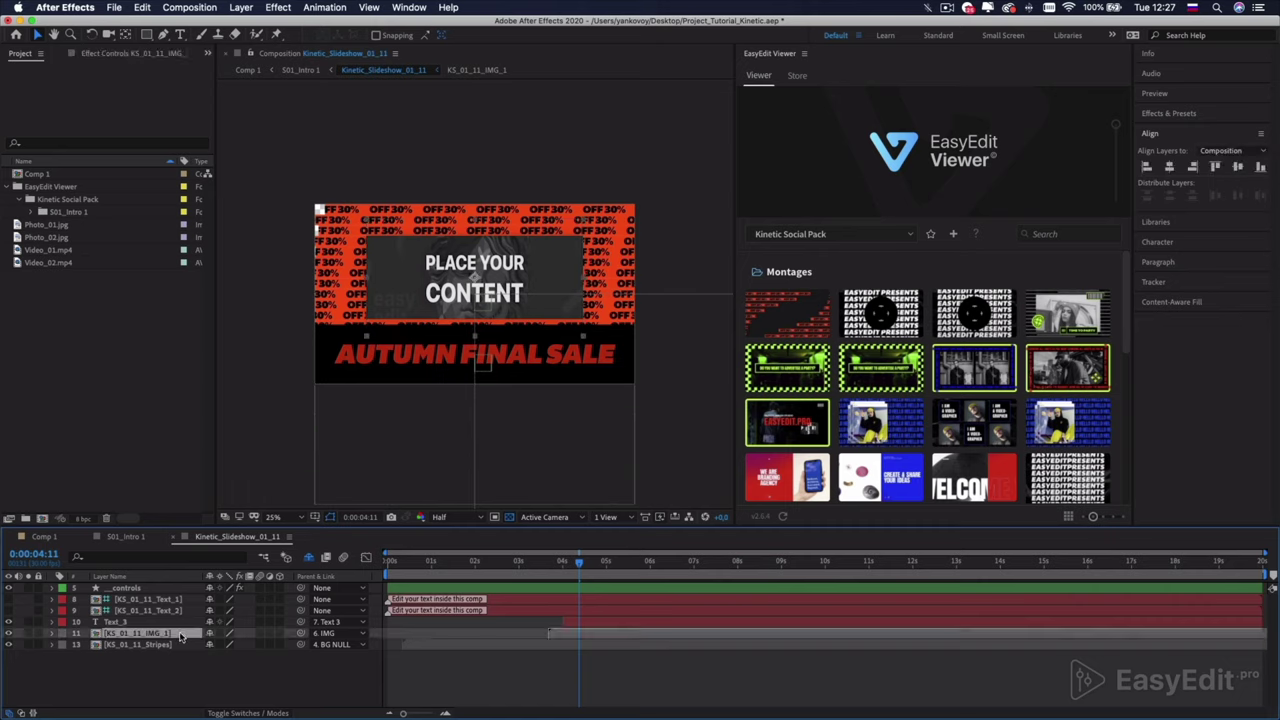
pyautogui.doubleClick(178, 634)
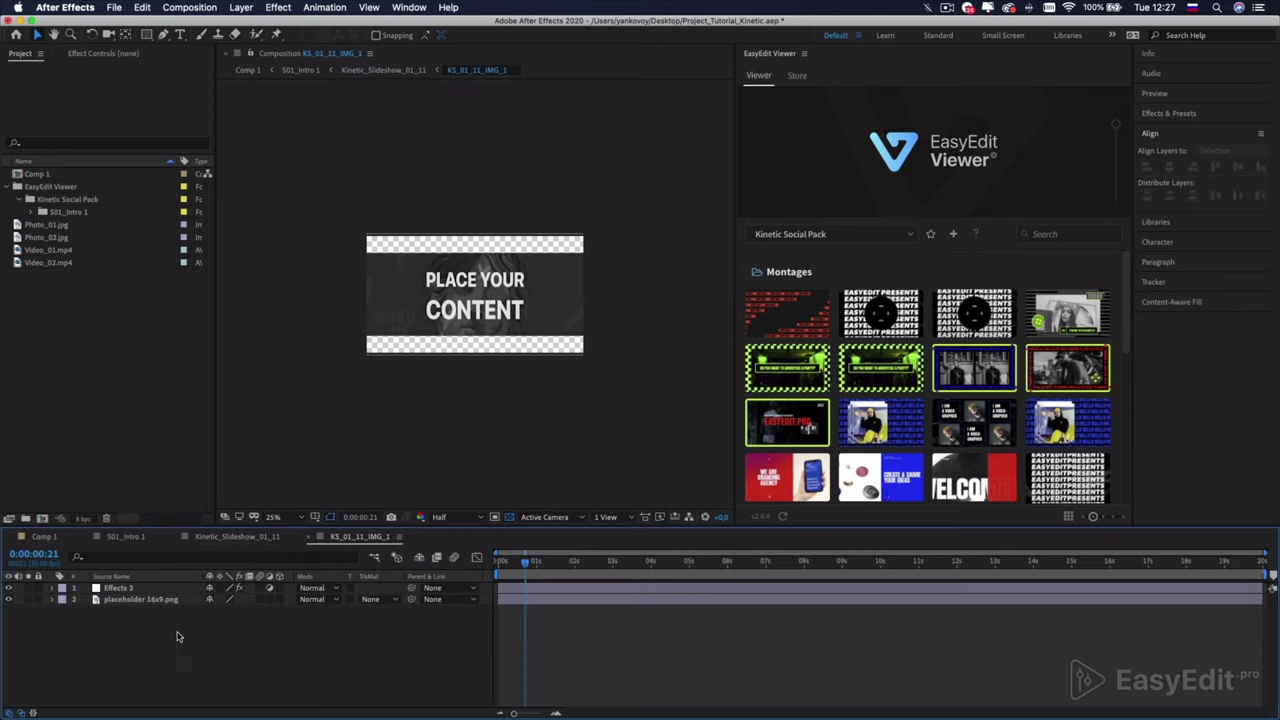
# Replace the placeholder 16x9.png layer with Photo_02.jpg.
pyautogui.click(78, 241)
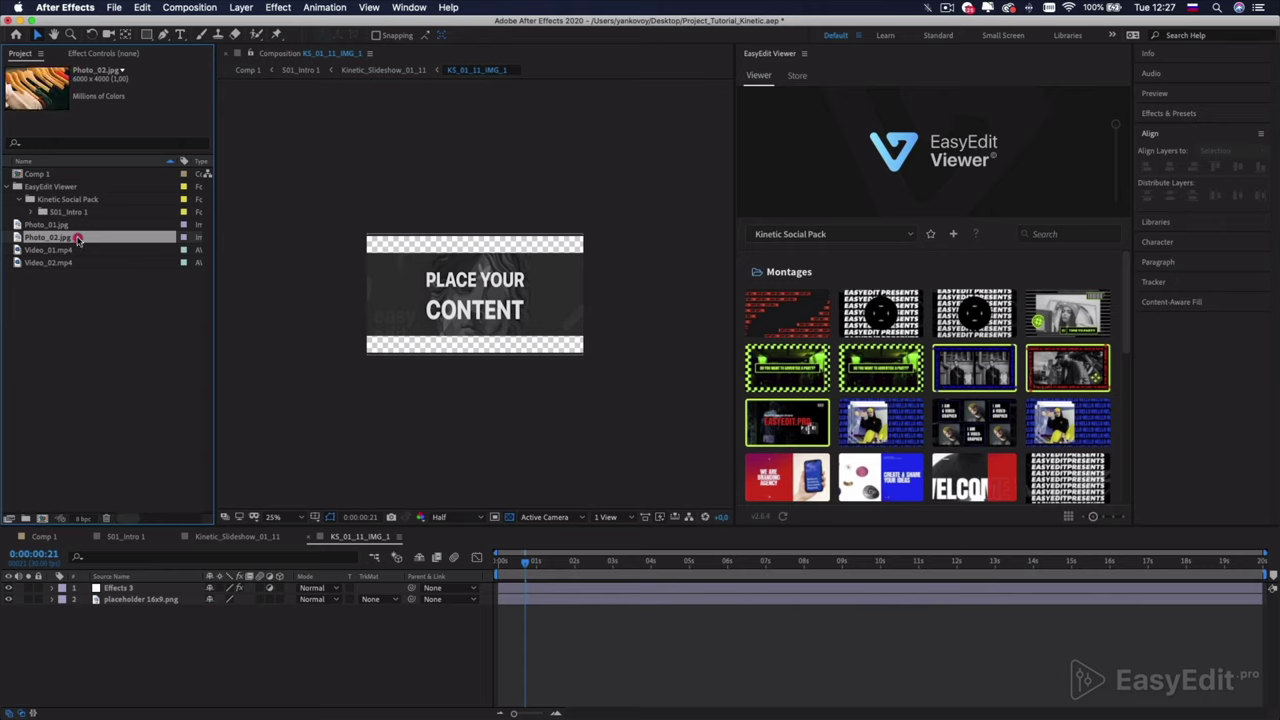
pyautogui.moveTo(112, 498); pyautogui.dragTo(134, 598)
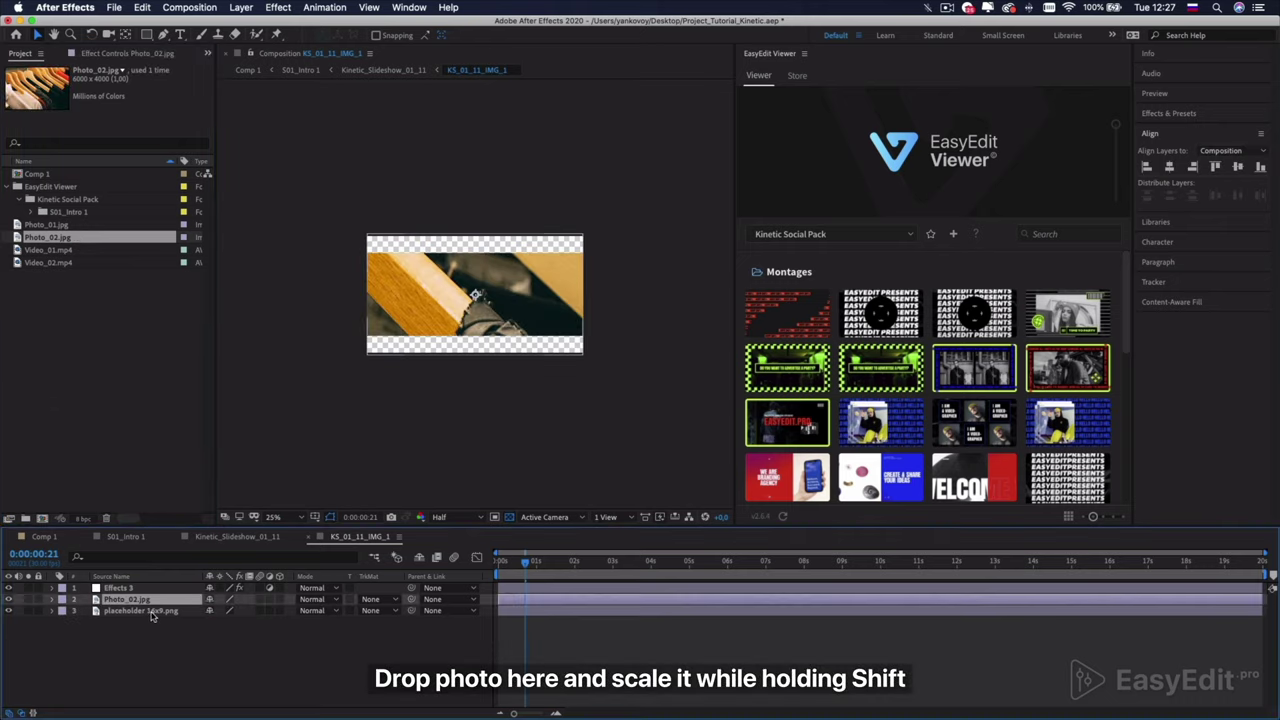
pyautogui.click(150, 611)
pyautogui.press('Delete')
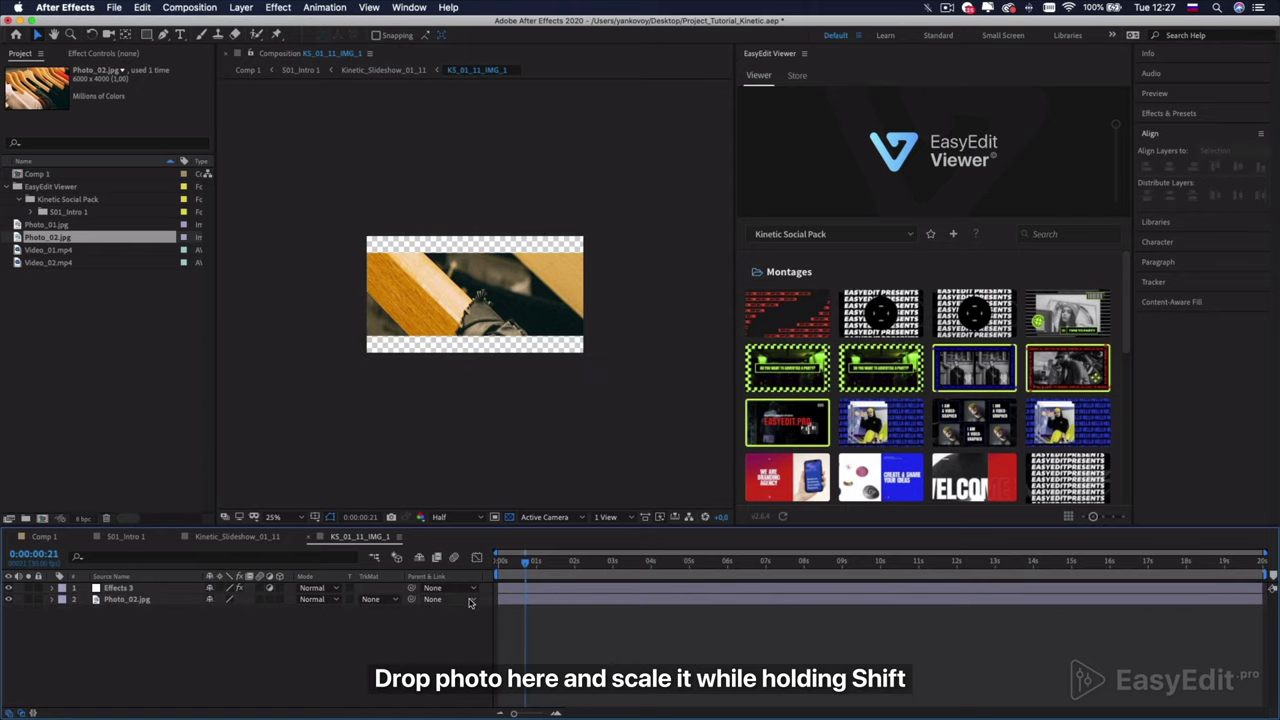
# Scale Photo_02.jpg proportionally to fit the frame, nudge it upward, and return to Comp 1.
pyautogui.click(203, 601)
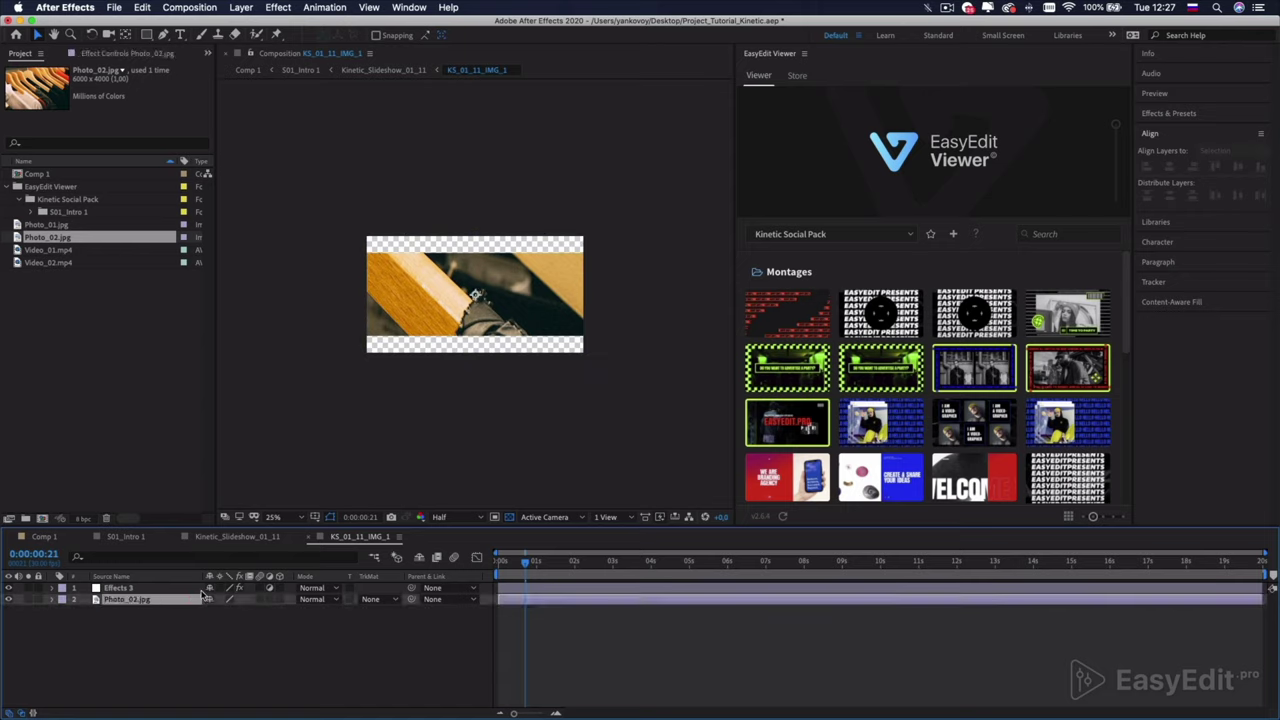
pyautogui.press(',')
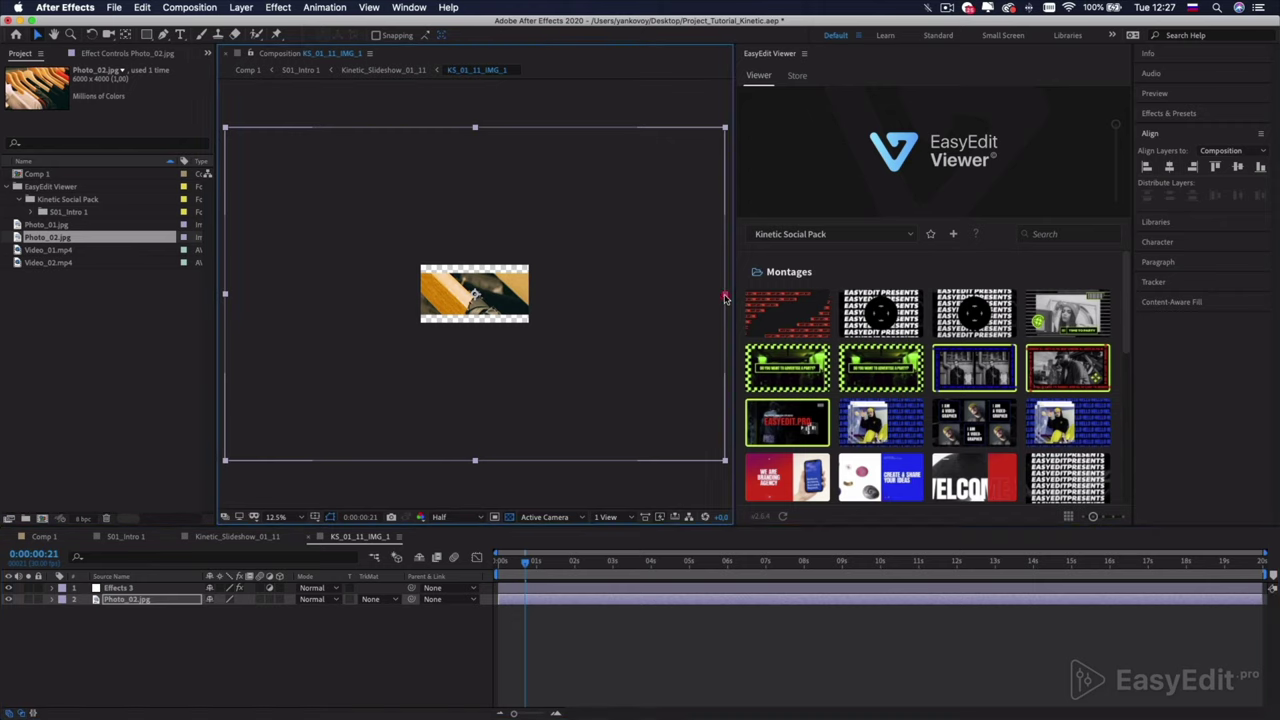
pyautogui.moveTo(725, 295); pyautogui.dragTo(530, 306)
pyautogui.press('.')
pyautogui.press('.')
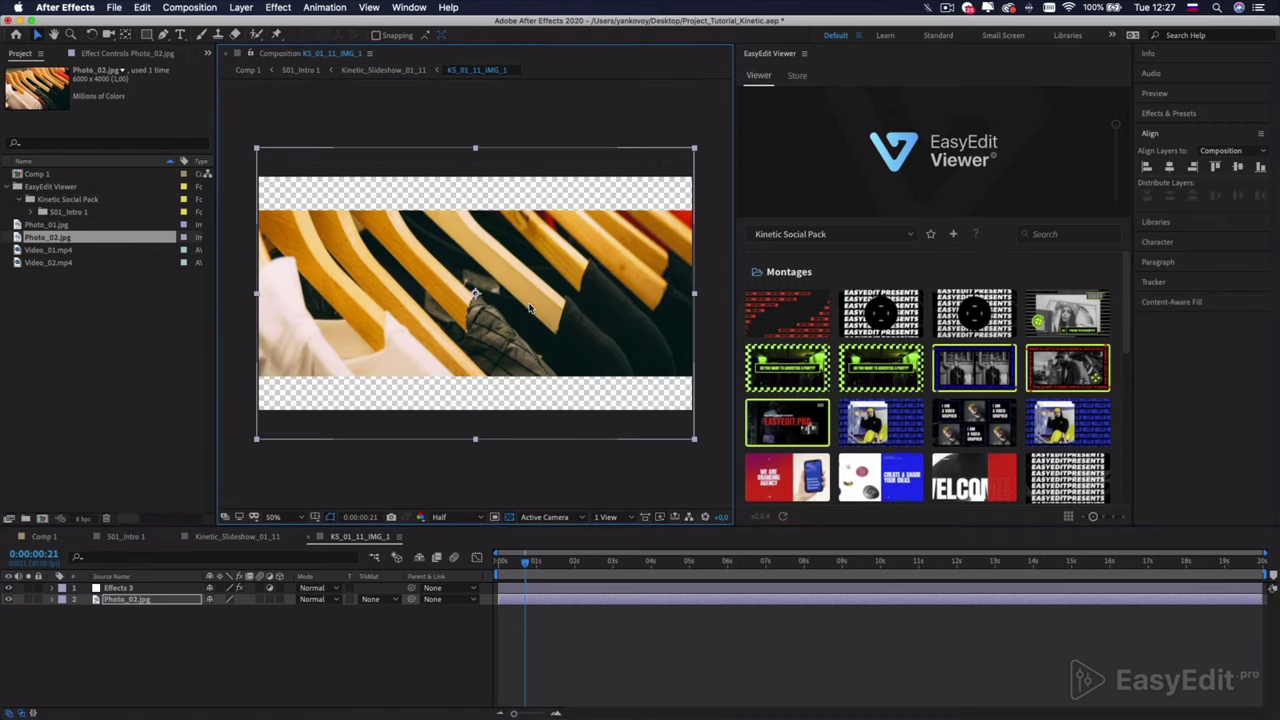
pyautogui.moveTo(617, 321)
pyautogui.mouseDown()
pyautogui.moveTo(616, 280)
pyautogui.moveTo(617, 297)
pyautogui.mouseUp()
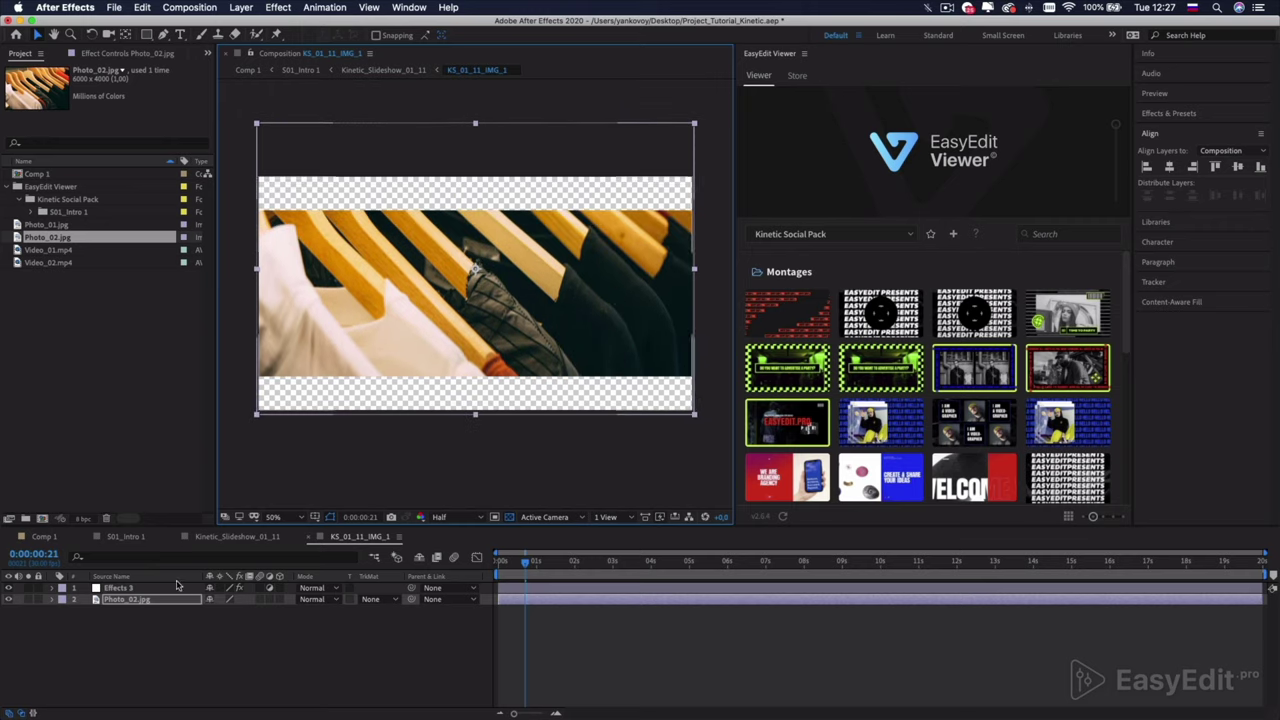
pyautogui.click(50, 537)
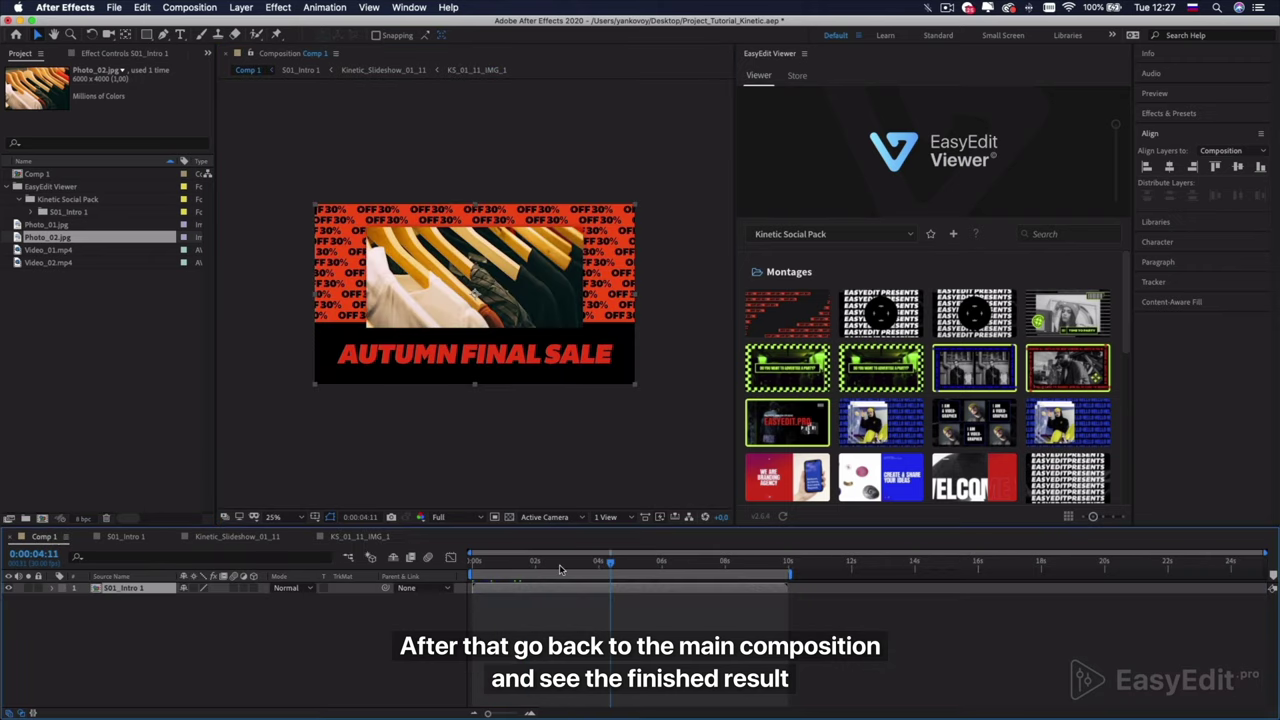
# Scrub the Comp 1 playhead back to the first frame.
pyautogui.moveTo(512, 567); pyautogui.dragTo(473, 591)
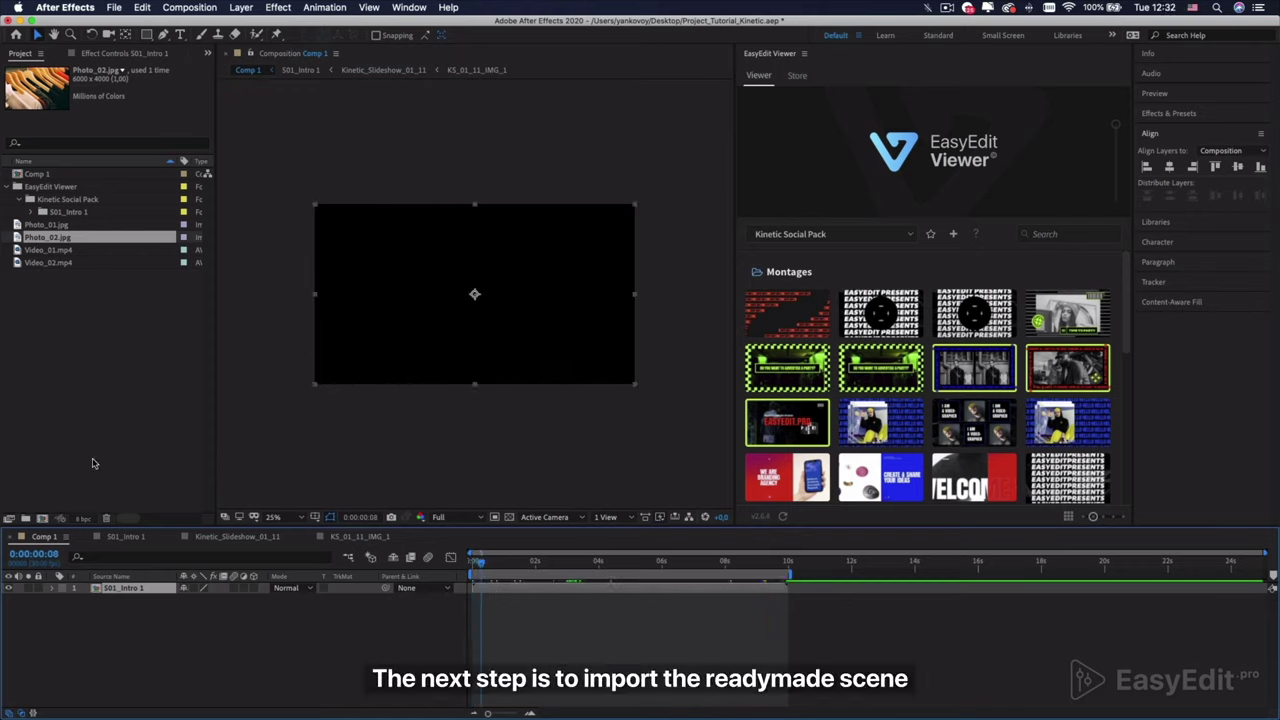
# Create a 1920×1080 Comp 2 and browse the EasyEdit Scenes catalogue to S02 Scene 012.
pyautogui.click(42, 519)
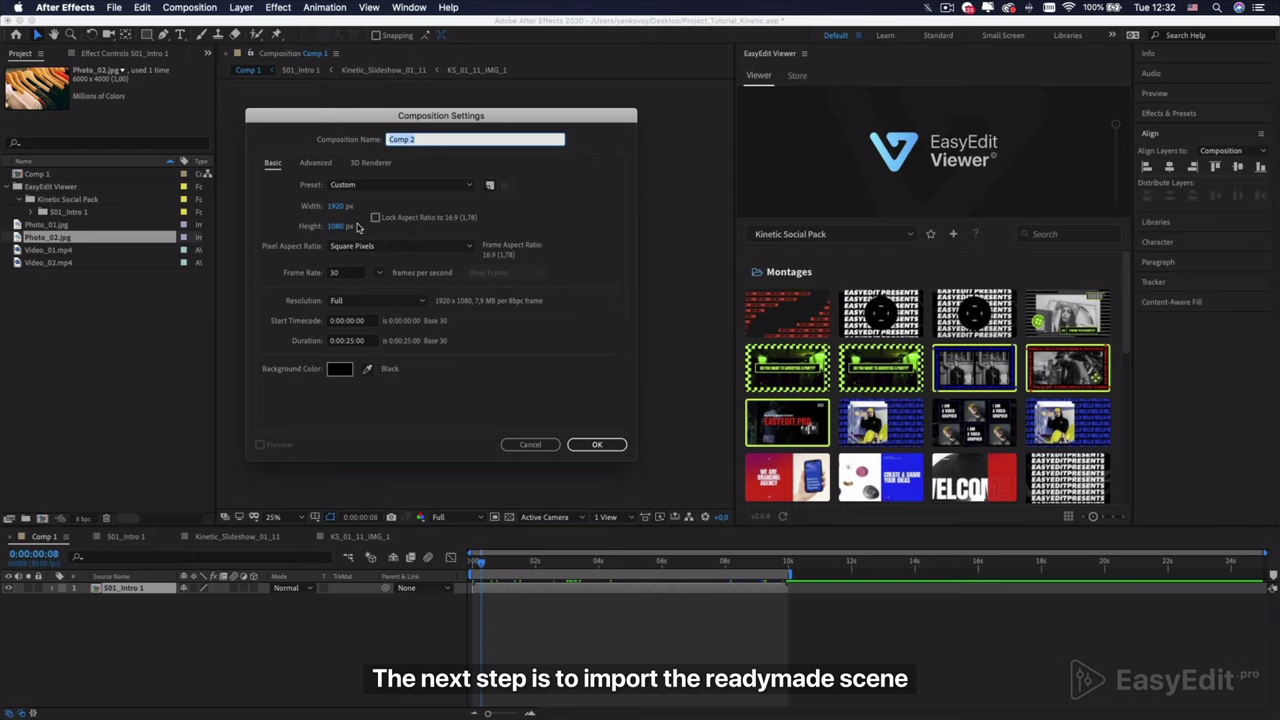
pyautogui.click(587, 444)
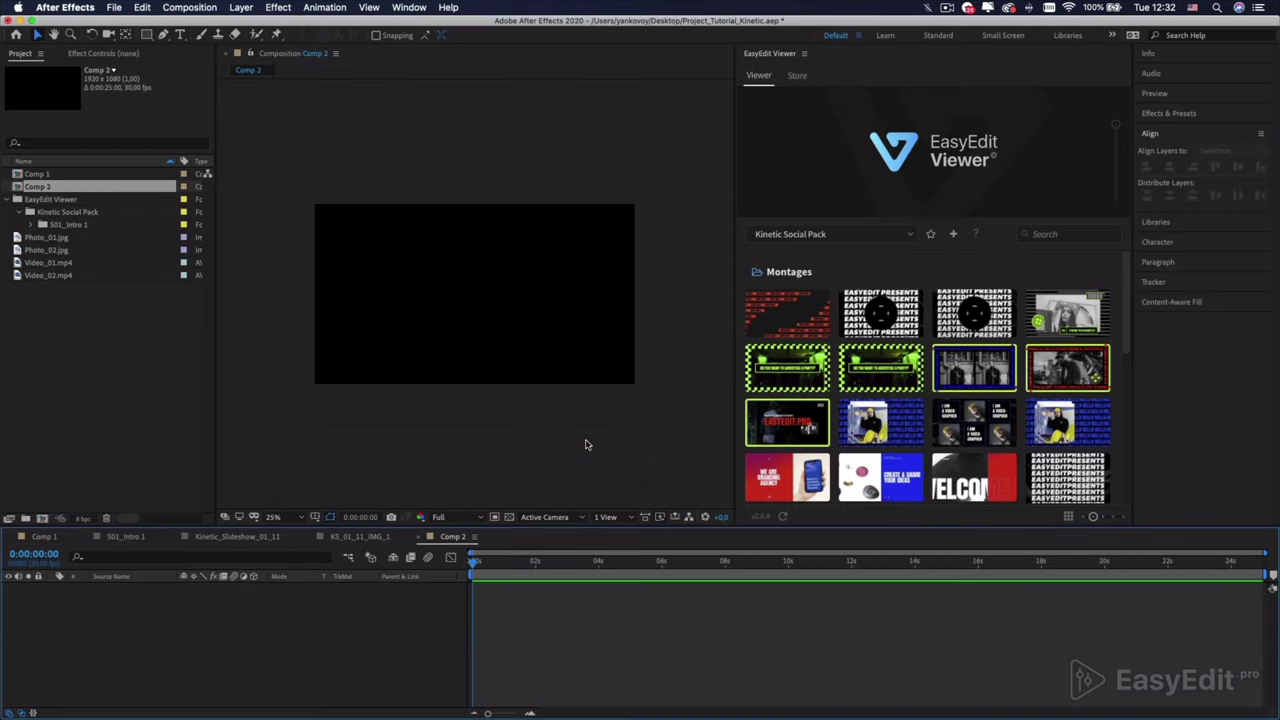
pyautogui.click(801, 279)
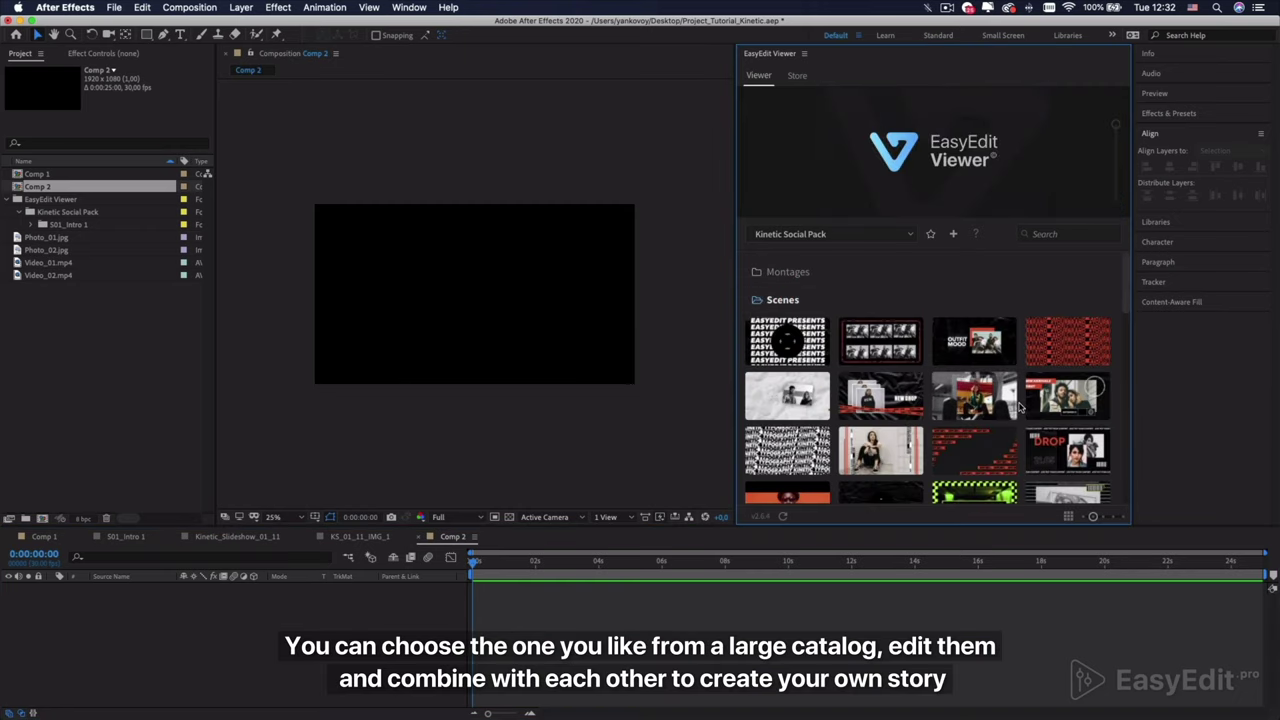
pyautogui.scroll(-5, 1020, 405)
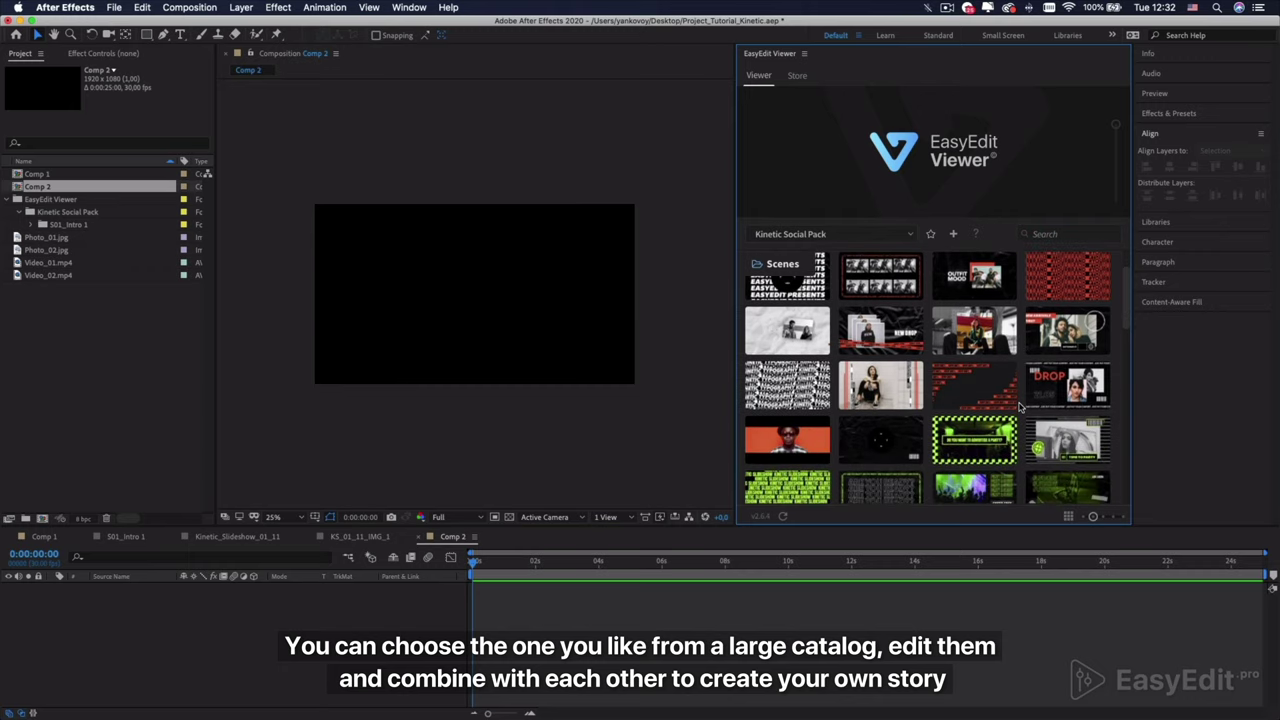
pyautogui.scroll(-4, 1020, 405)
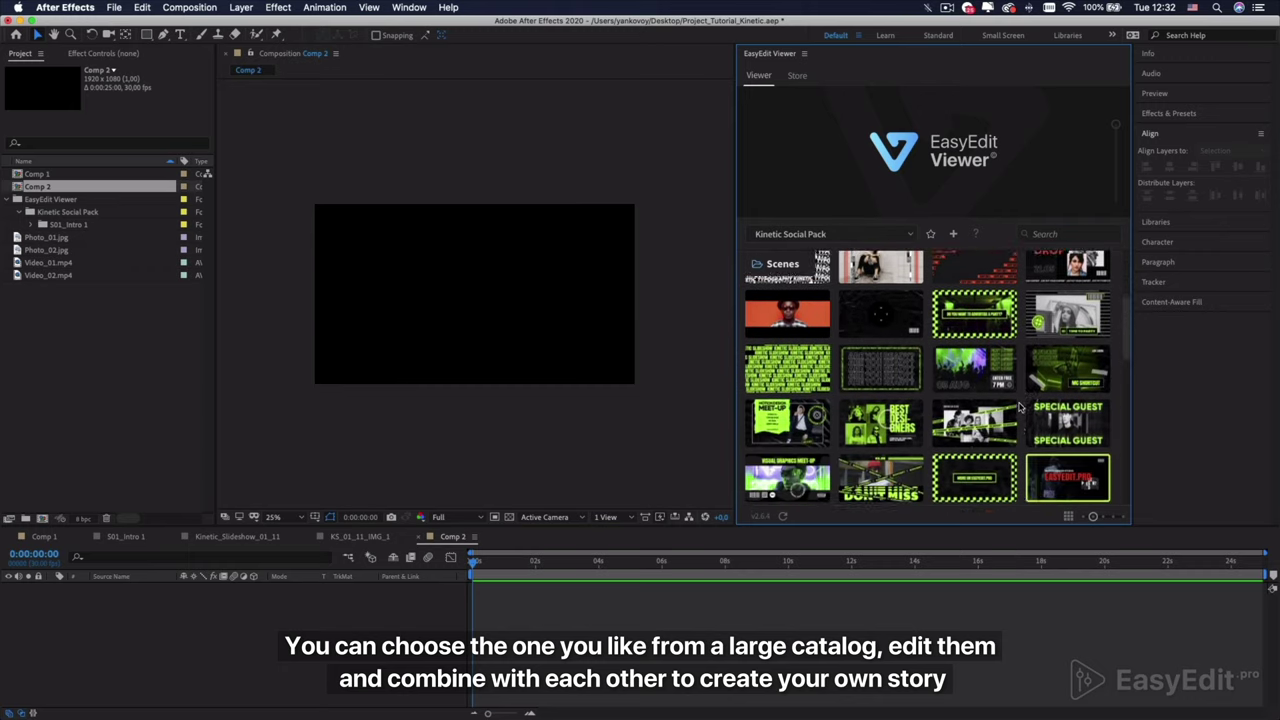
pyautogui.scroll(-7, 1020, 405)
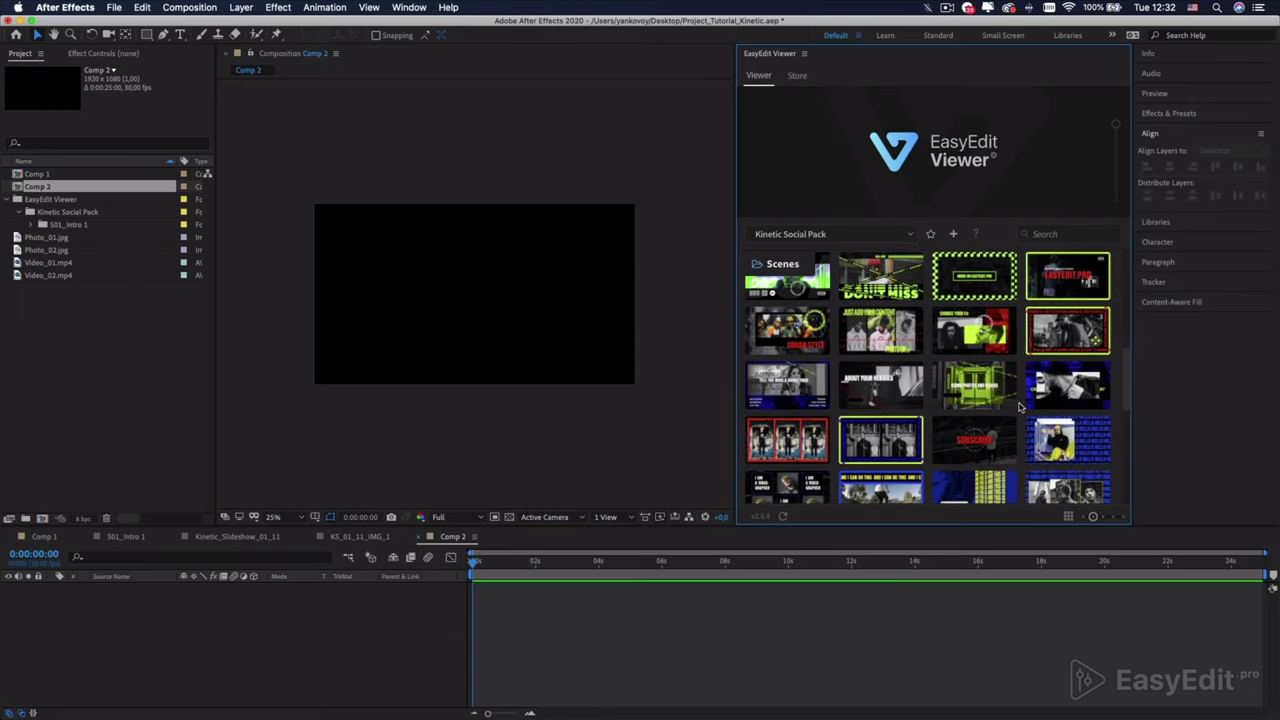
pyautogui.moveTo(884, 291)
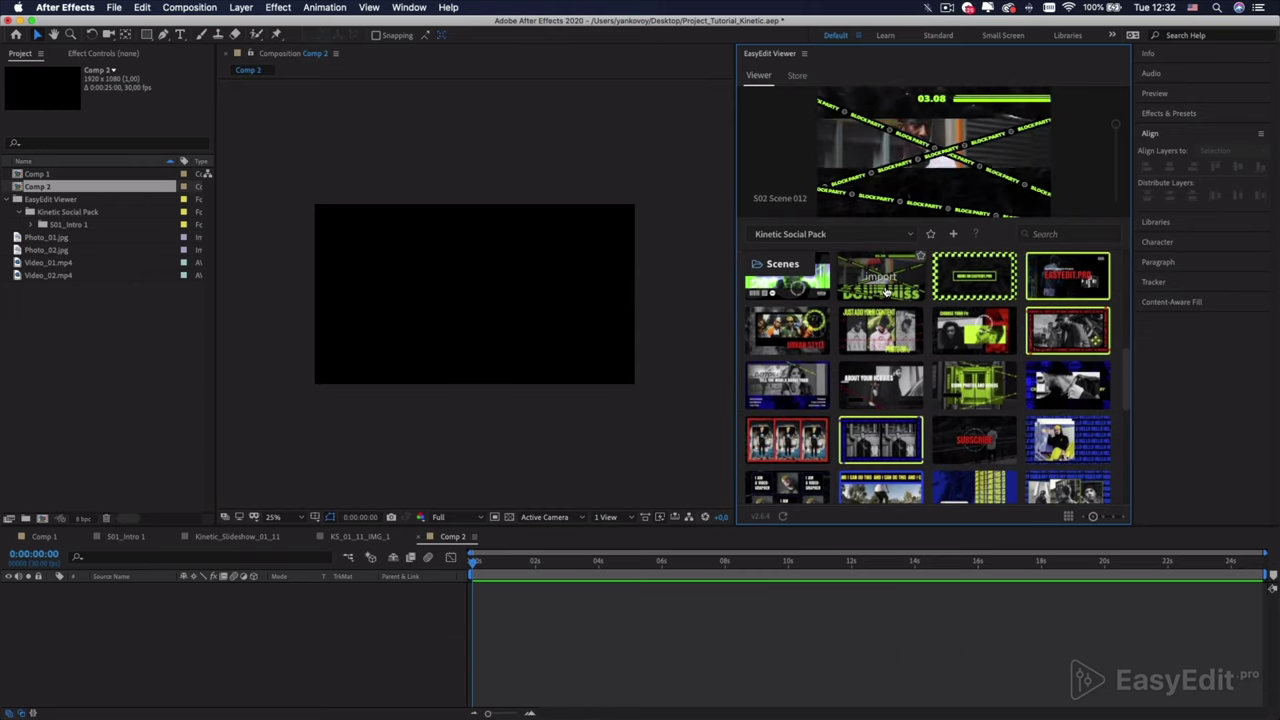
# Import S02 Scene 012 into Comp 2, widen the viewer, and preview the animation through 0:00:19:29.
pyautogui.click(882, 290)
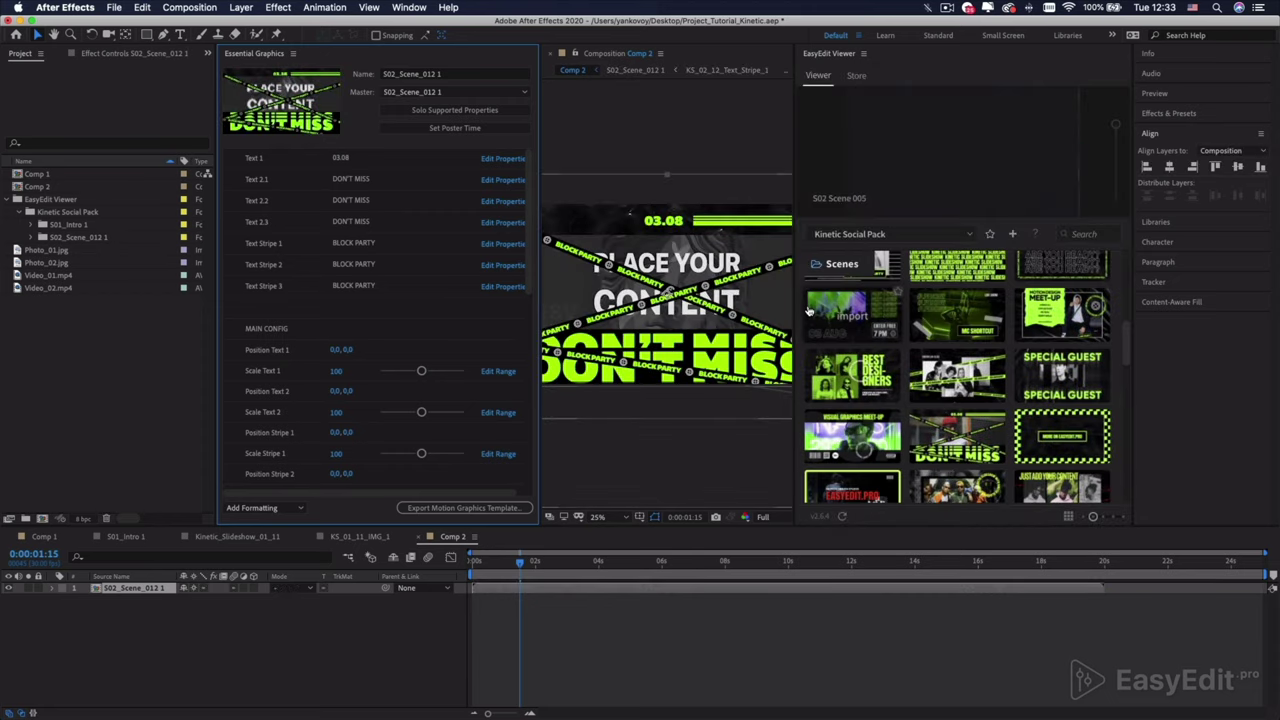
pyautogui.moveTo(793, 312); pyautogui.dragTo(899, 316)
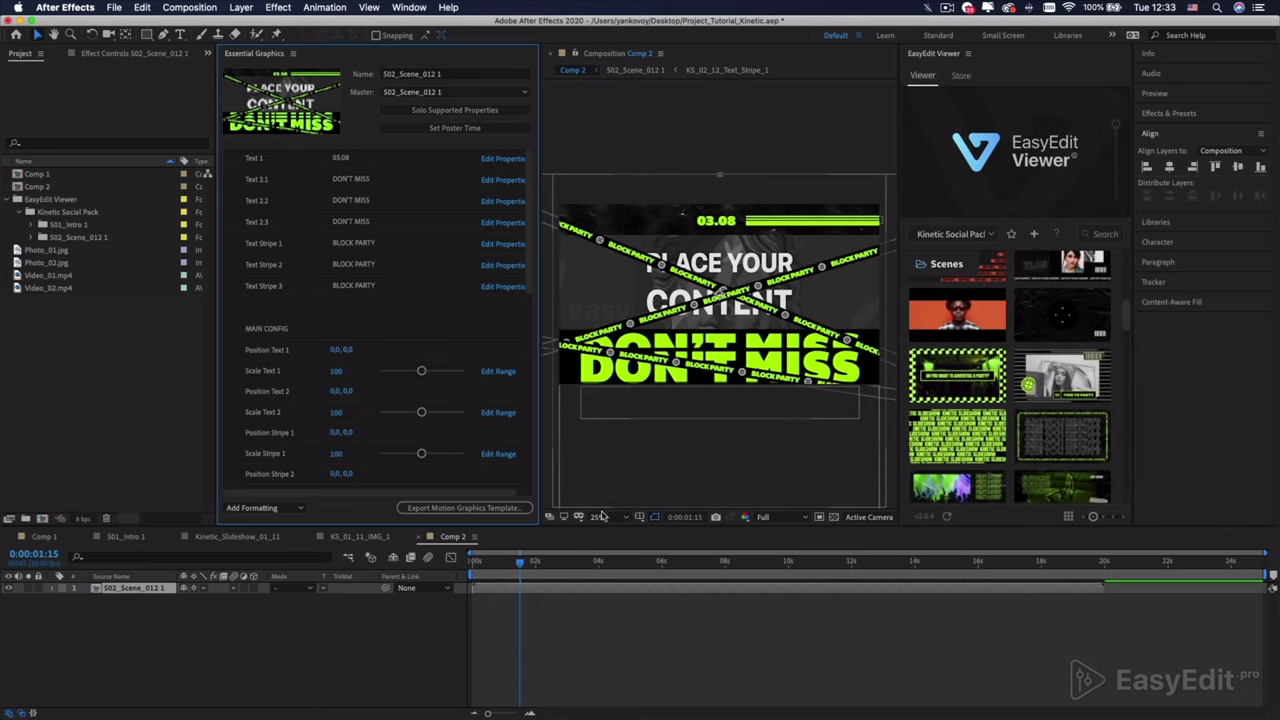
pyautogui.moveTo(530, 571); pyautogui.dragTo(457, 575)
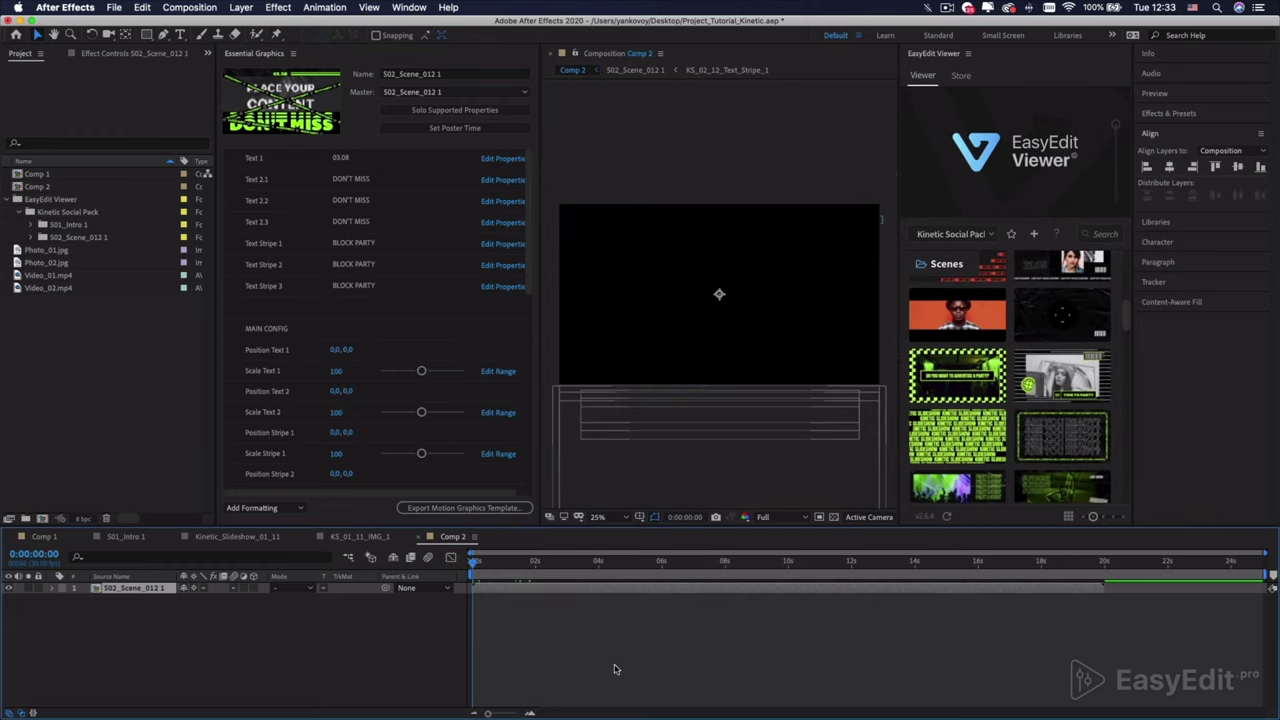
pyautogui.press('space')
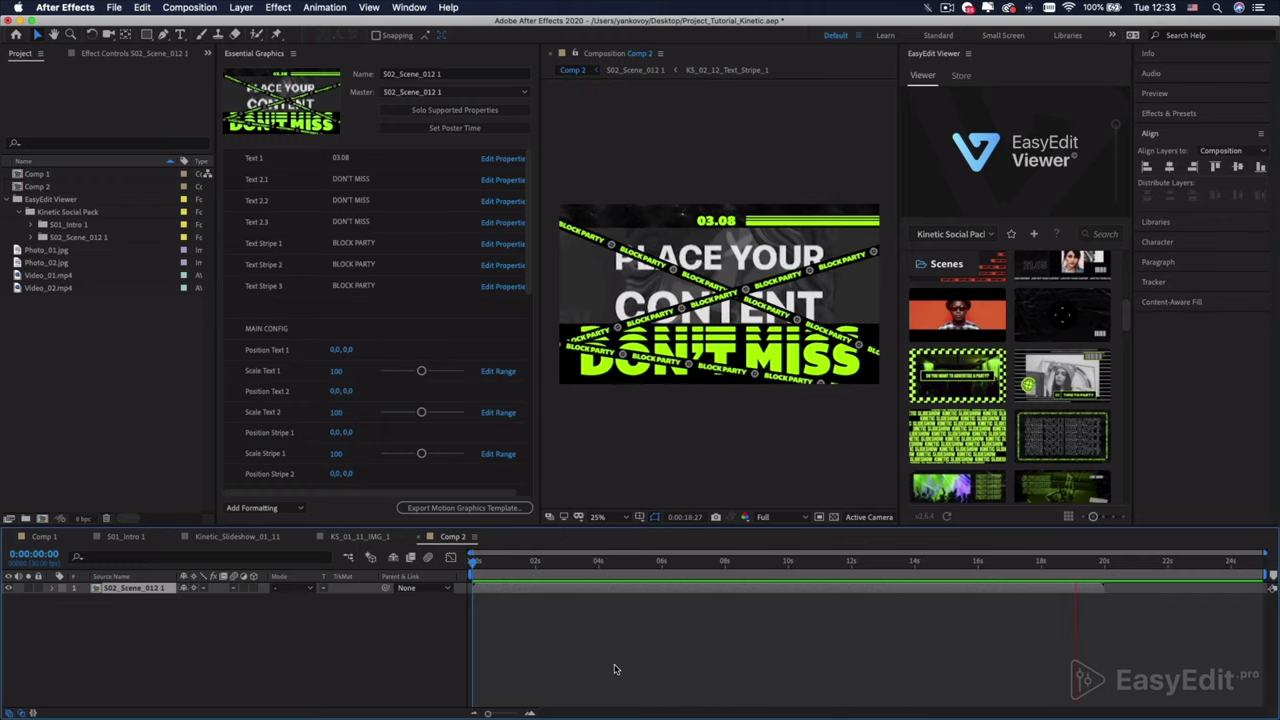
pyautogui.click(1090, 563)
pyautogui.click(1103, 563)
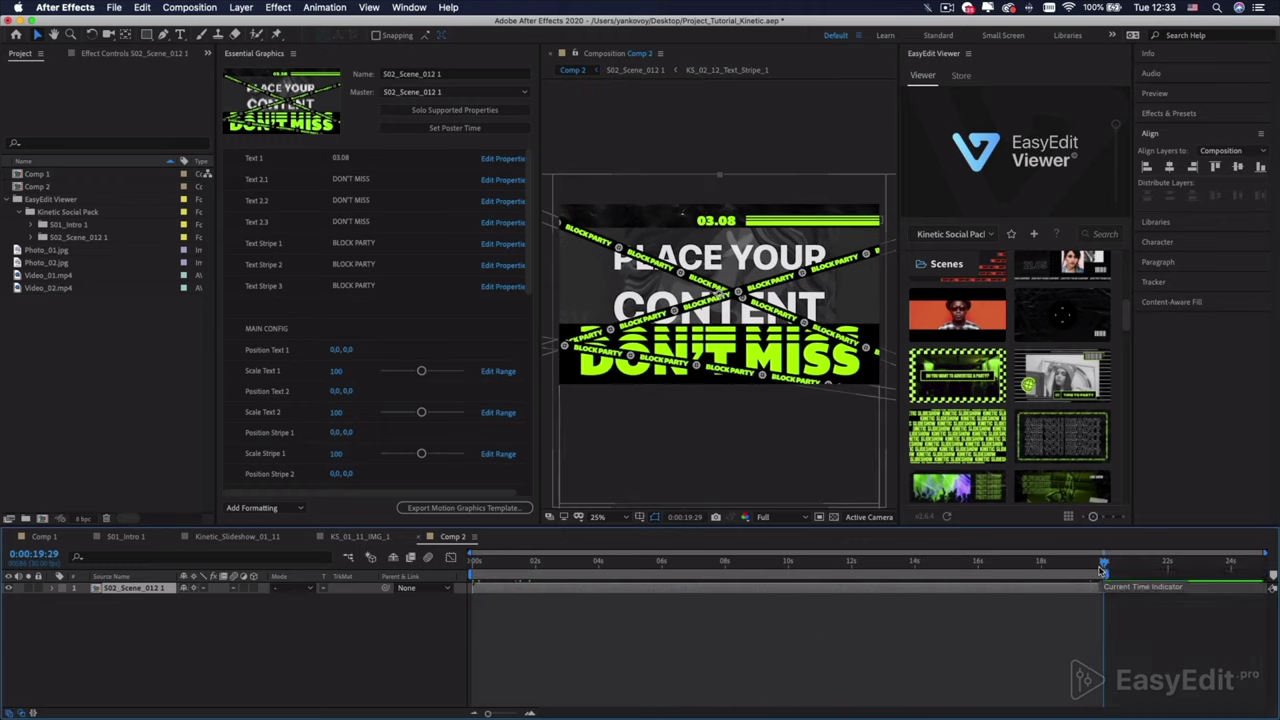
pyautogui.moveTo(1097, 567); pyautogui.dragTo(748, 577)
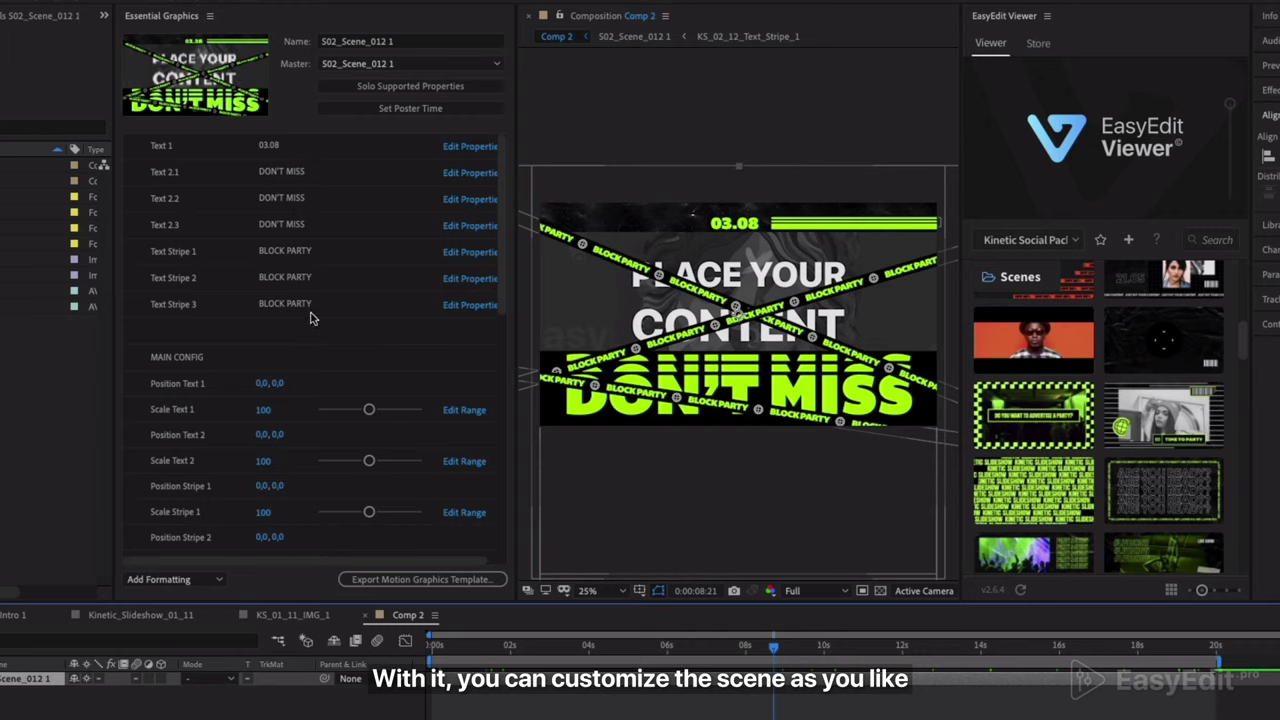
# Set the date to 18.09 and change both Text Stripe fields from BLOCK PARTY to MY PARTY.
pyautogui.click(272, 147)
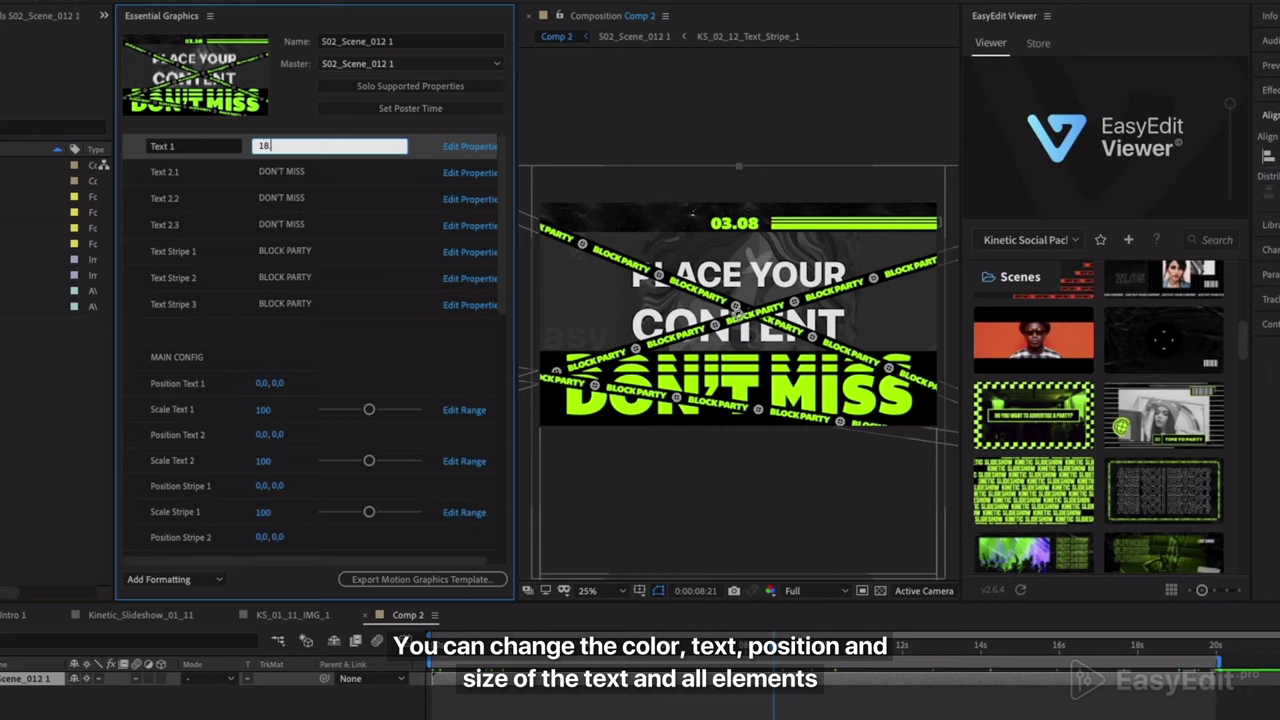
pyautogui.click(322, 170)
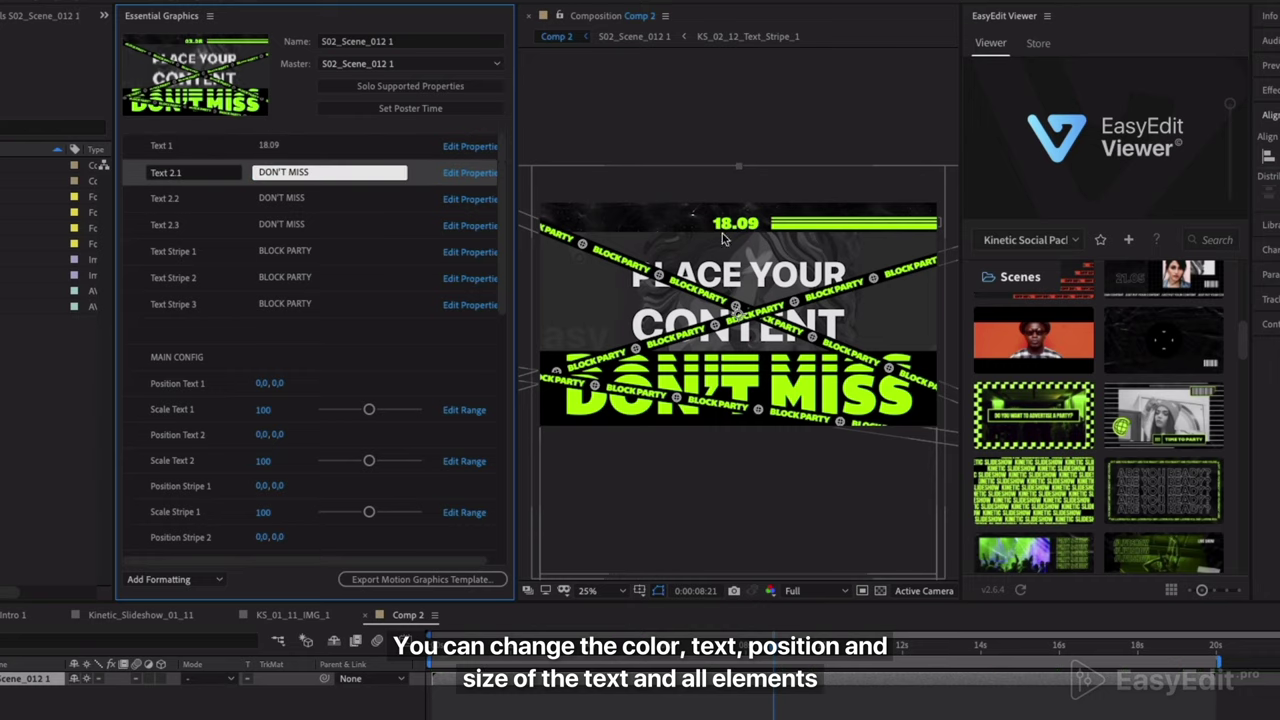
pyautogui.click(303, 253)
pyautogui.write('MY')
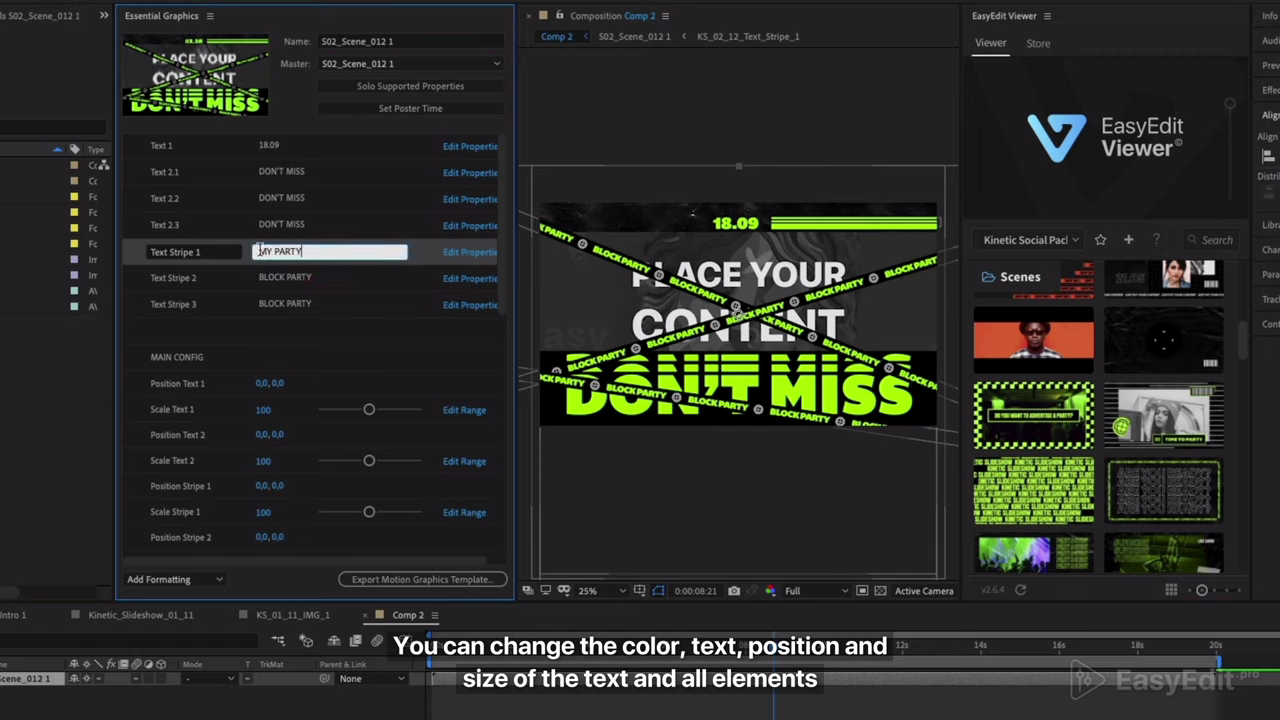
pyautogui.write(' PARTY')
pyautogui.click(343, 222)
pyautogui.click(300, 251)
pyautogui.click(316, 278)
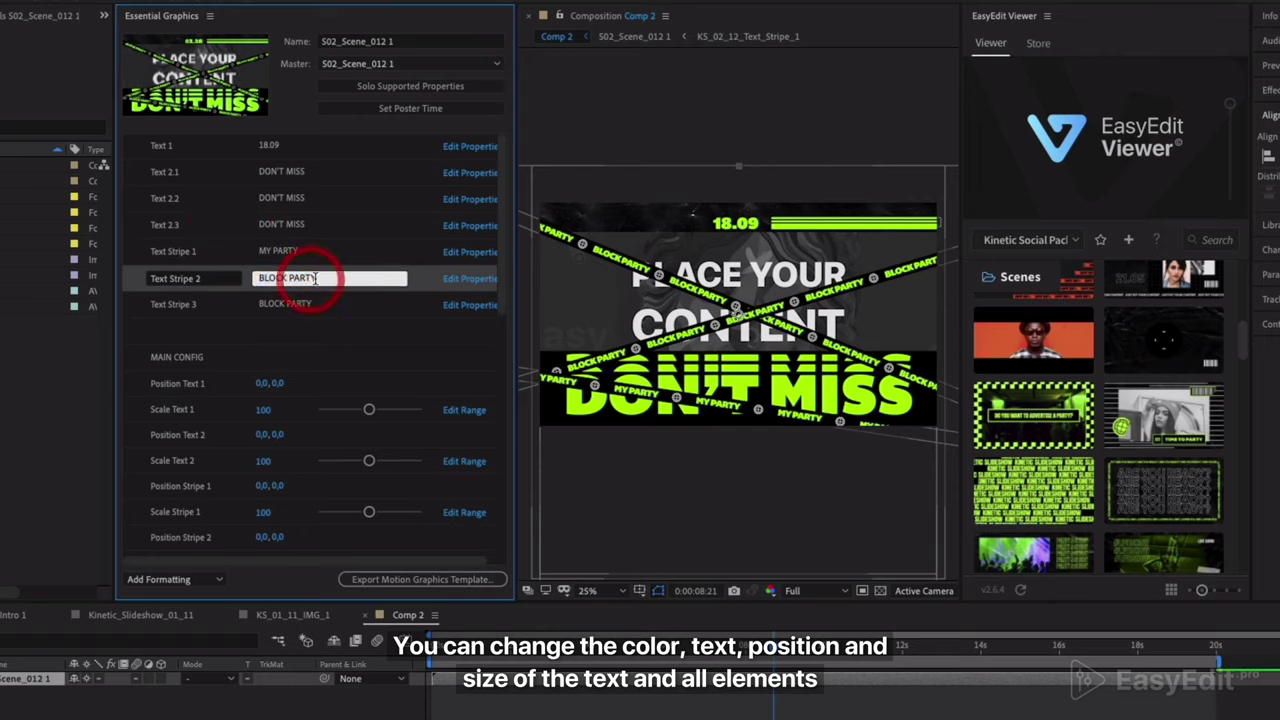
pyautogui.doubleClick(273, 278)
pyautogui.write('MY')
pyautogui.click(720, 378)
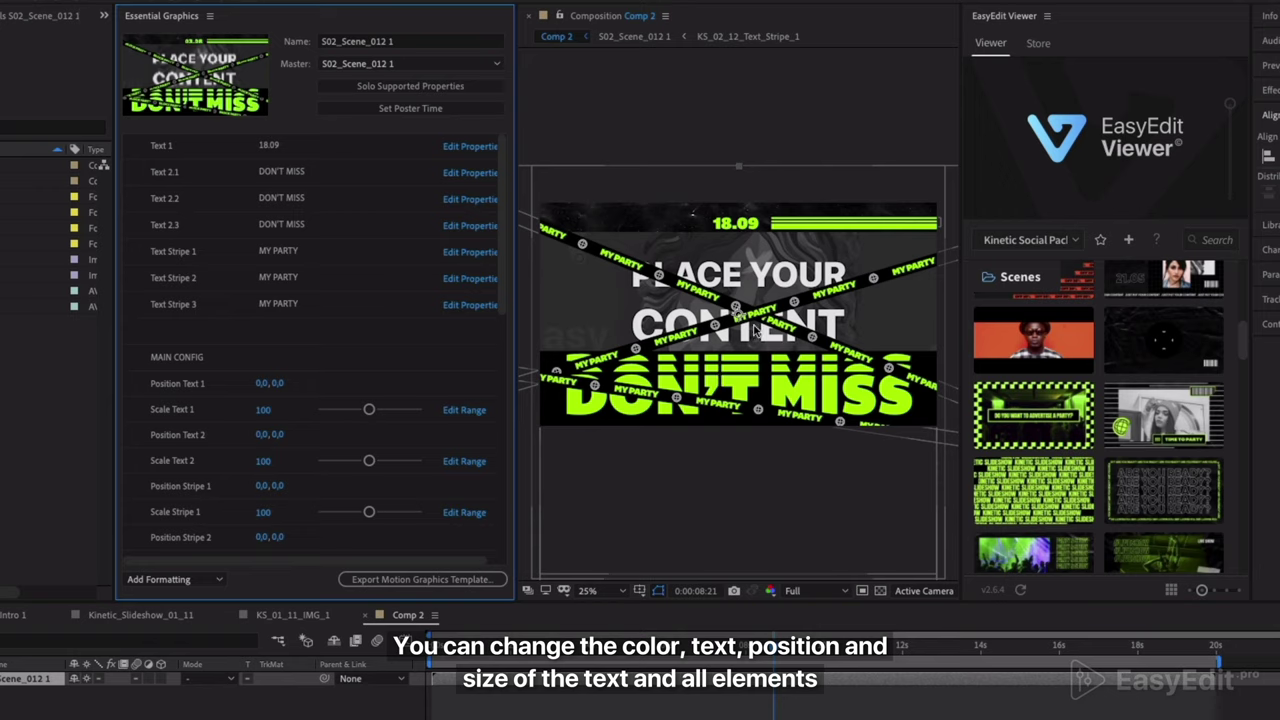
# Test the Position and Scale sliders, leaving scales at 100 and Stripe 2 offset to 0,45.
pyautogui.scroll(-3, 368, 332)
pyautogui.moveTo(278, 259)
pyautogui.mouseDown()
pyautogui.moveTo(360, 256)
pyautogui.moveTo(272, 256)
pyautogui.mouseUp()
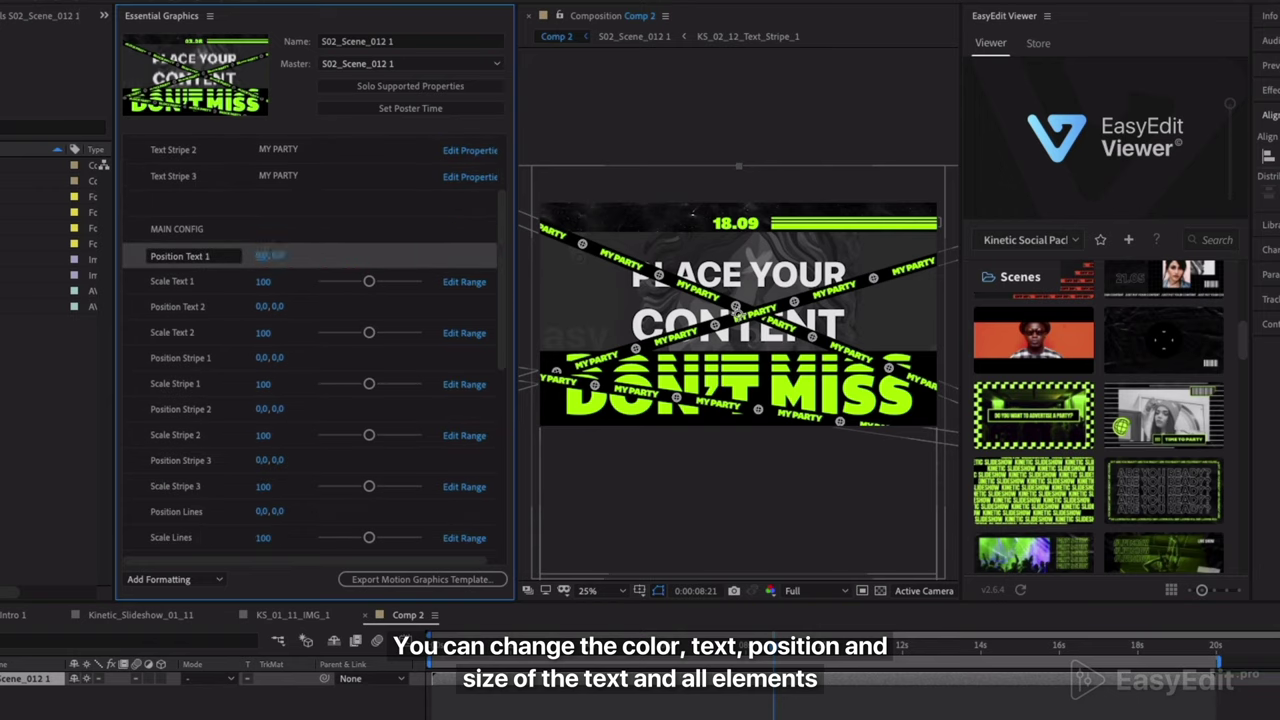
pyautogui.moveTo(368, 282); pyautogui.dragTo(386, 285)
pyautogui.moveTo(259, 287); pyautogui.dragTo(232, 287)
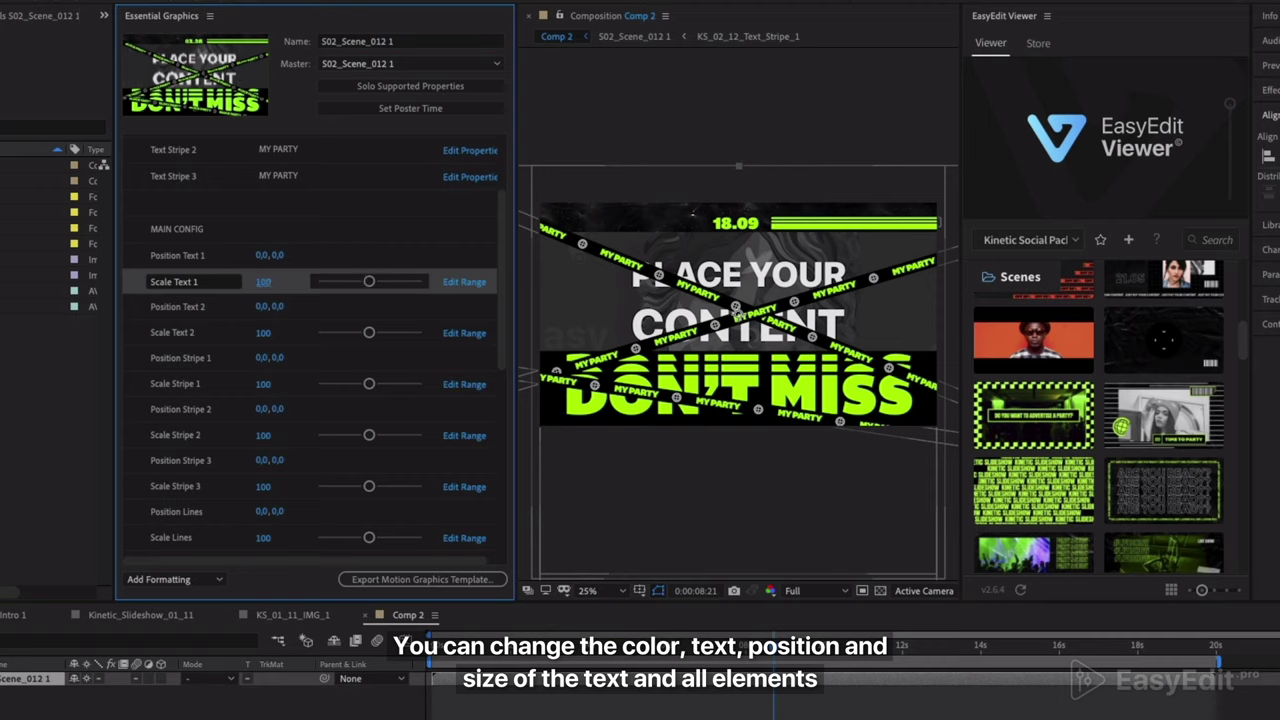
pyautogui.scroll(-2, 310, 373)
pyautogui.moveTo(368, 338)
pyautogui.mouseDown()
pyautogui.moveTo(383, 331)
pyautogui.moveTo(357, 336)
pyautogui.mouseUp()
pyautogui.moveTo(275, 342); pyautogui.dragTo(280, 312)
# Recolour the 18.09 date, DON'T MISS text and lines from green to orange.
pyautogui.scroll(-5, 280, 312)
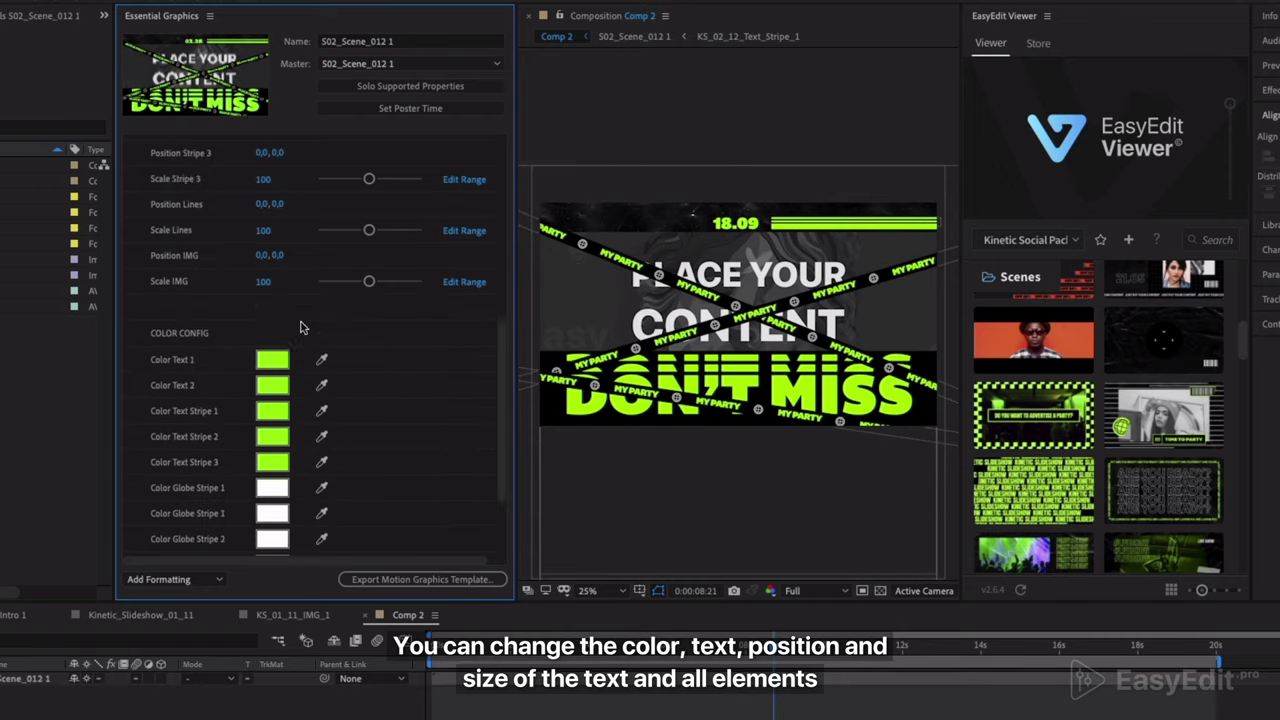
pyautogui.click(272, 308)
pyautogui.moveTo(393, 115); pyautogui.dragTo(390, 266)
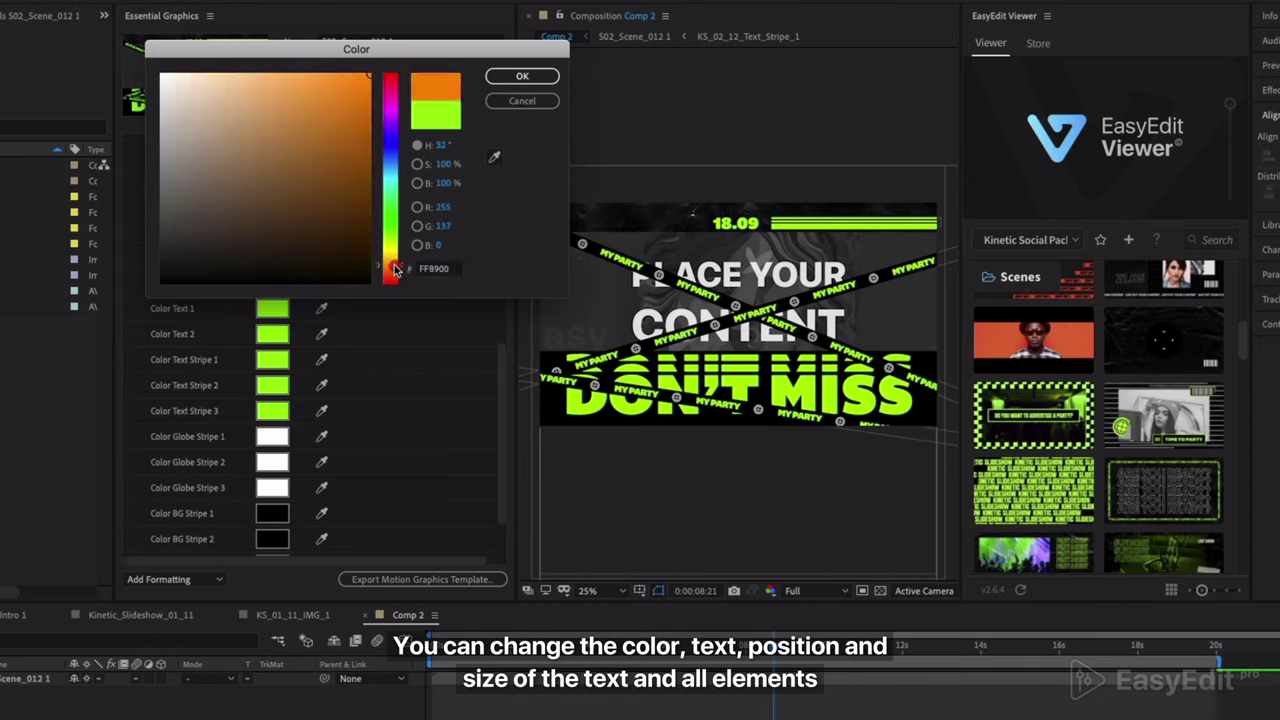
pyautogui.click(521, 76)
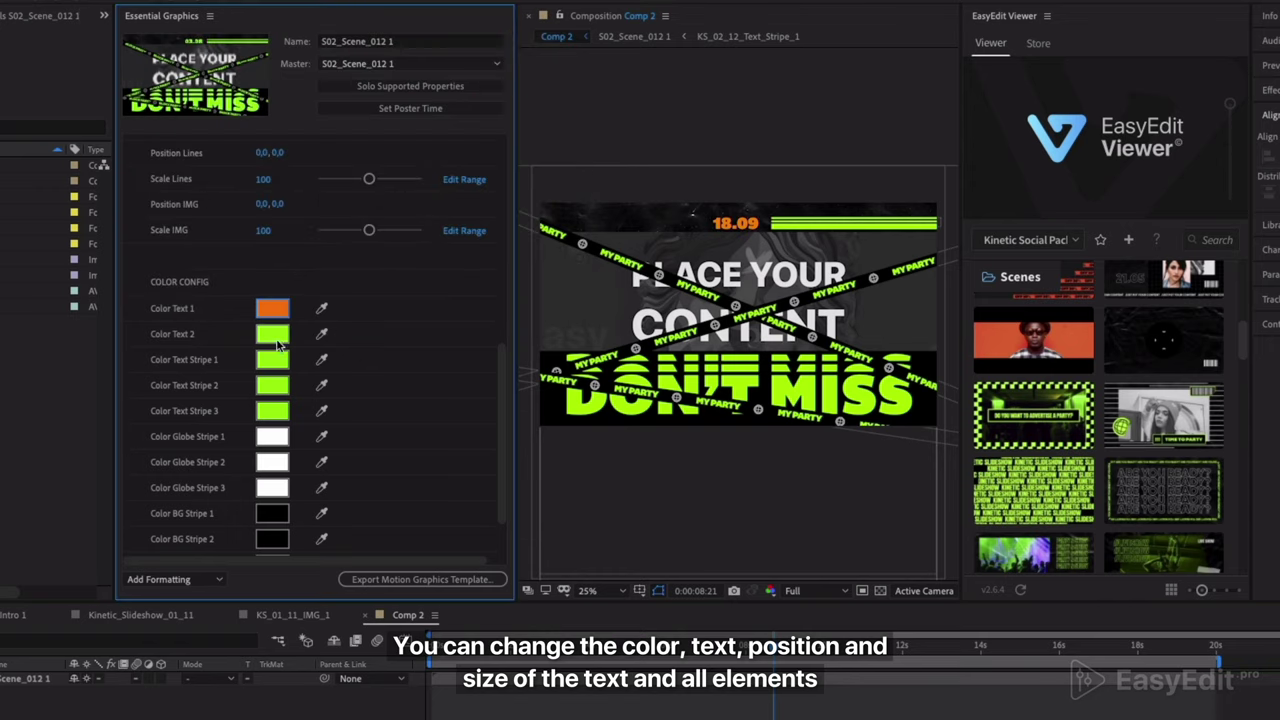
pyautogui.click(272, 334)
pyautogui.click(521, 76)
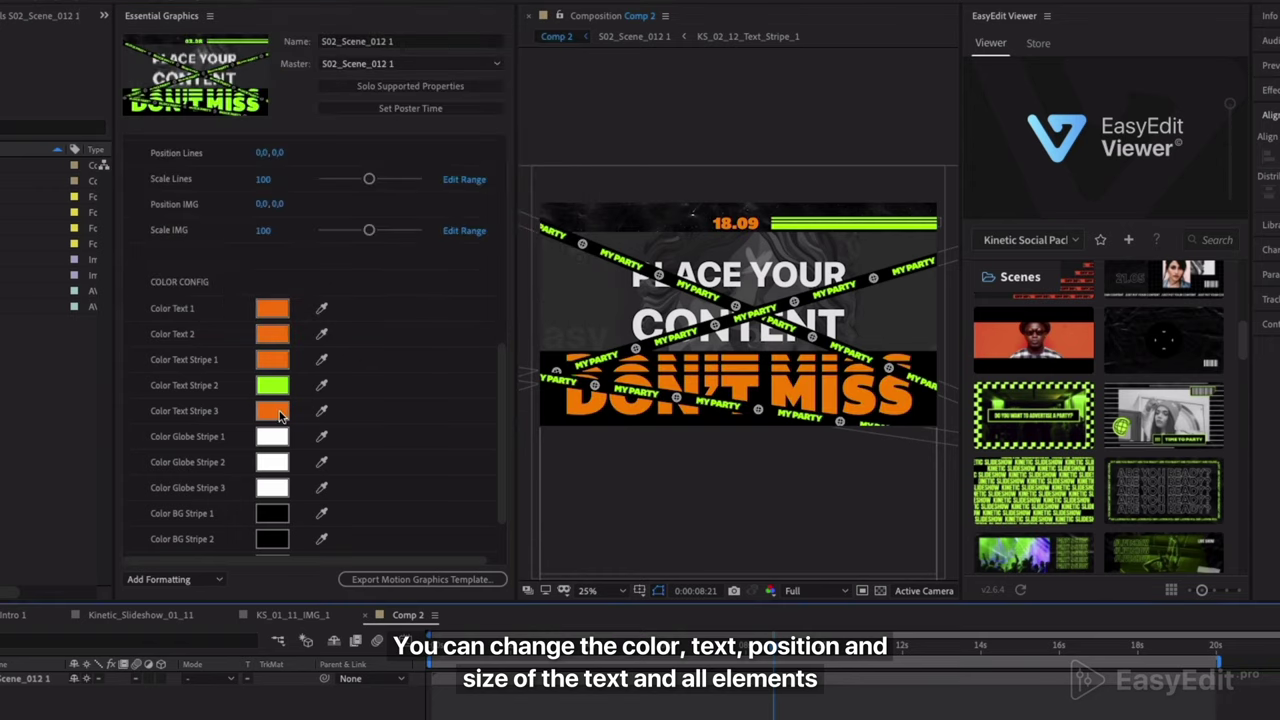
pyautogui.scroll(-2, 287, 400)
pyautogui.click(272, 516)
pyautogui.click(515, 77)
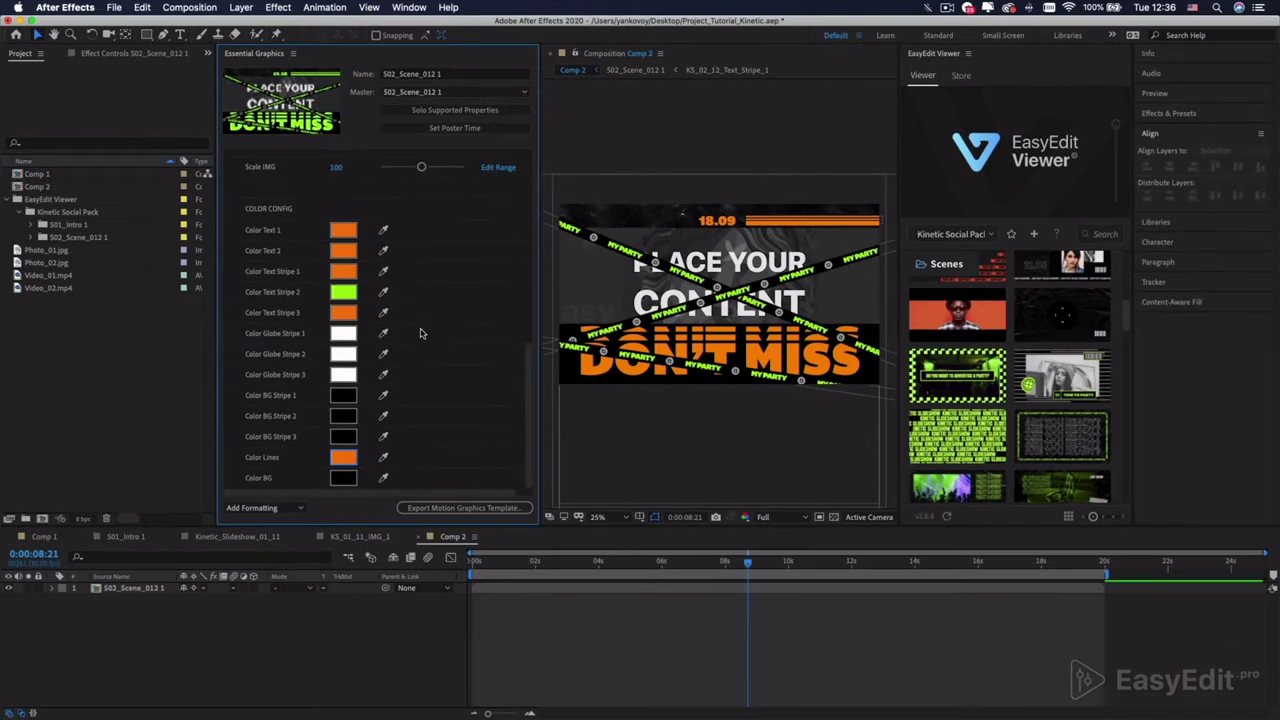
# Rewind Comp 2 to the start and play a preview.
pyautogui.scroll(4, 420, 333)
pyautogui.click(478, 563)
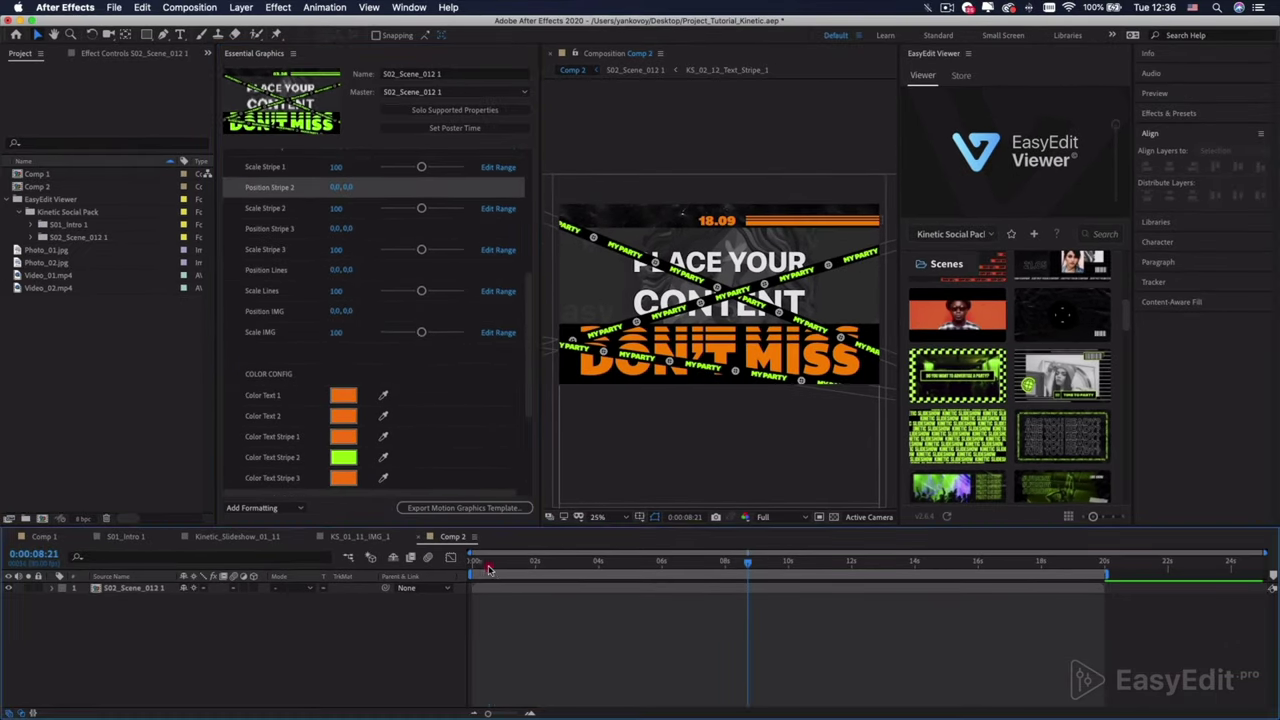
pyautogui.press('space')
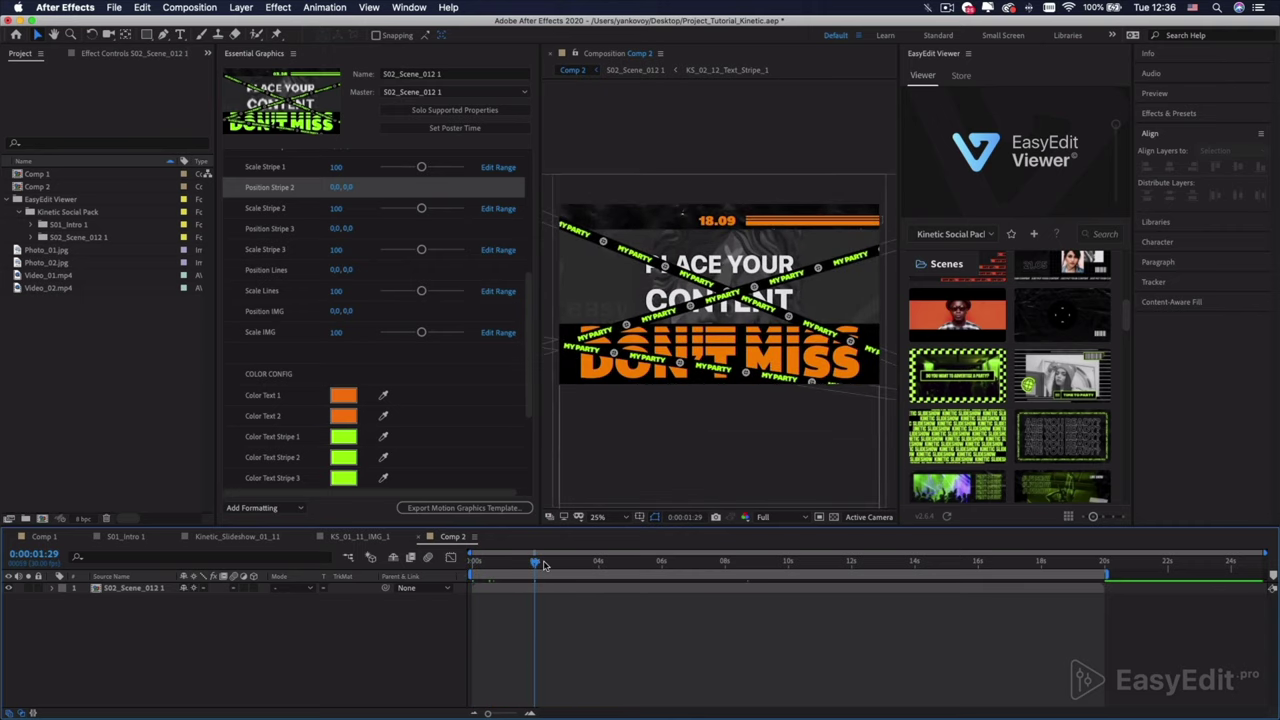
# Open the S02_Scene_012 1 scene and then its KS_02_12_IMG_1 image comp.
pyautogui.doubleClick(96, 593)
pyautogui.click(116, 599)
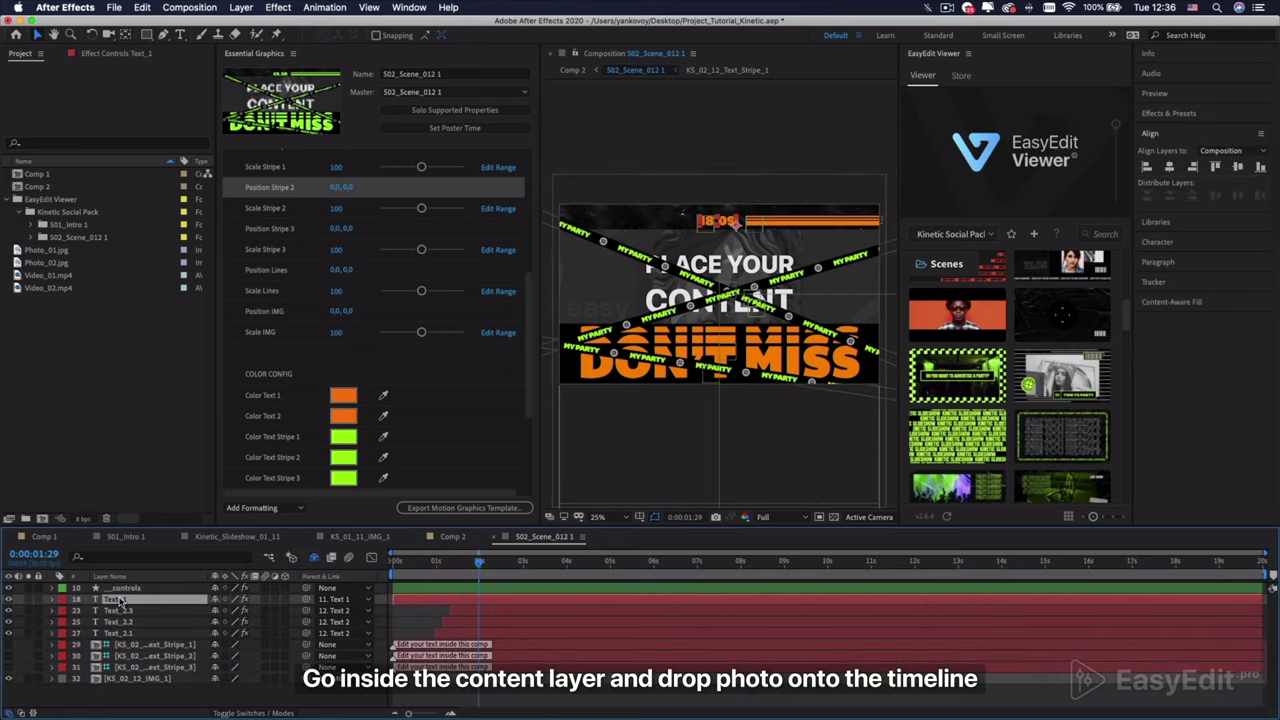
pyautogui.click(182, 680)
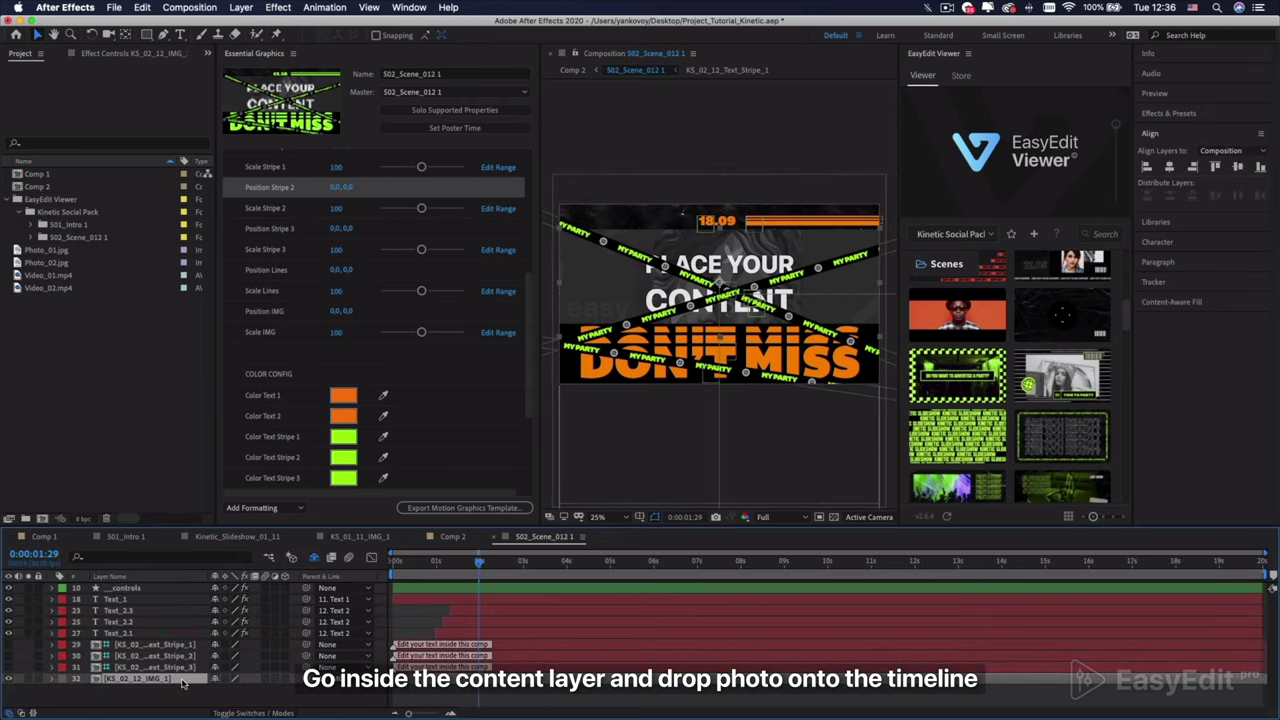
pyautogui.doubleClick(182, 680)
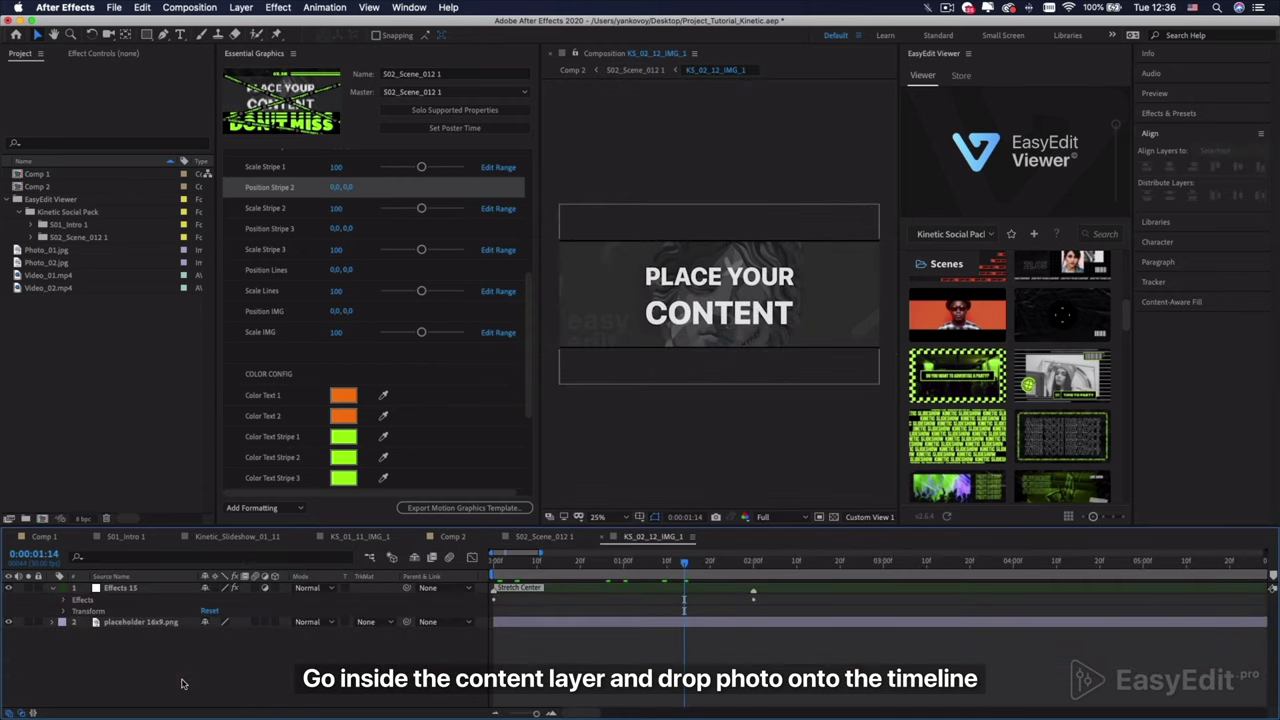
# Add Photo_01.jpg, scale it to fit, lower it to show the red cap, and delete the placeholder.
pyautogui.click(74, 251)
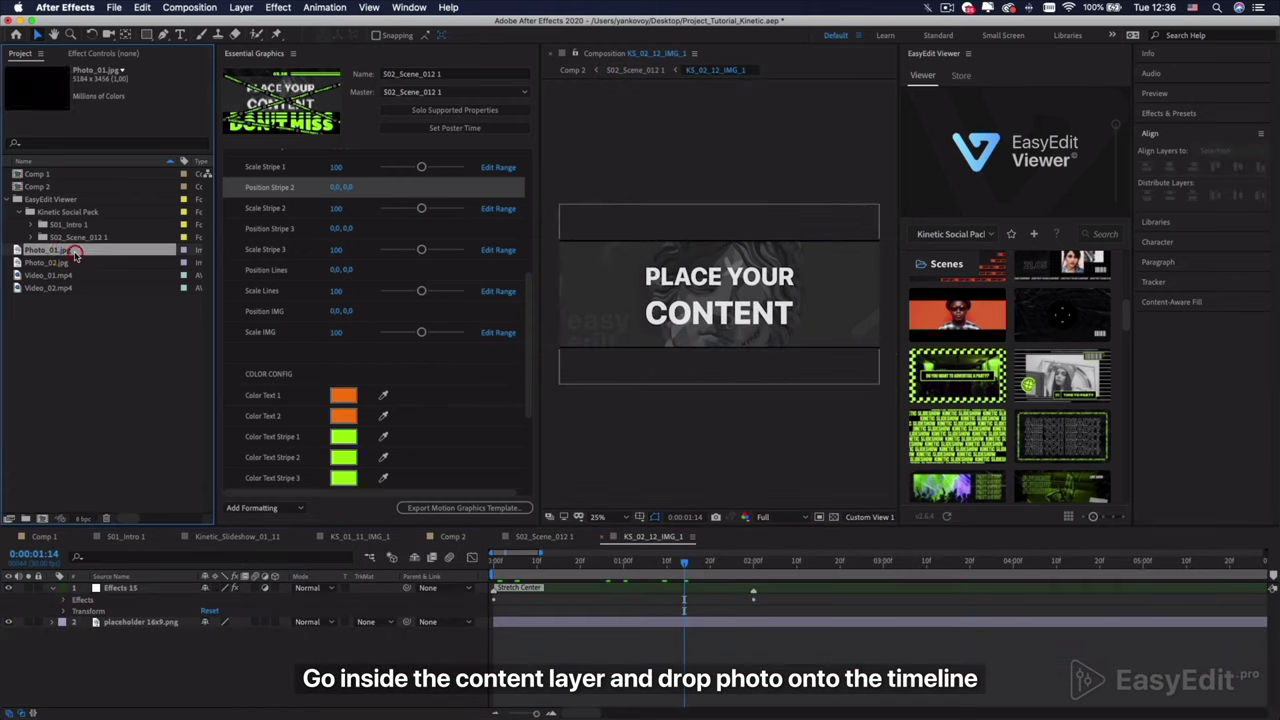
pyautogui.moveTo(127, 541); pyautogui.dragTo(129, 606)
pyautogui.click(54, 589)
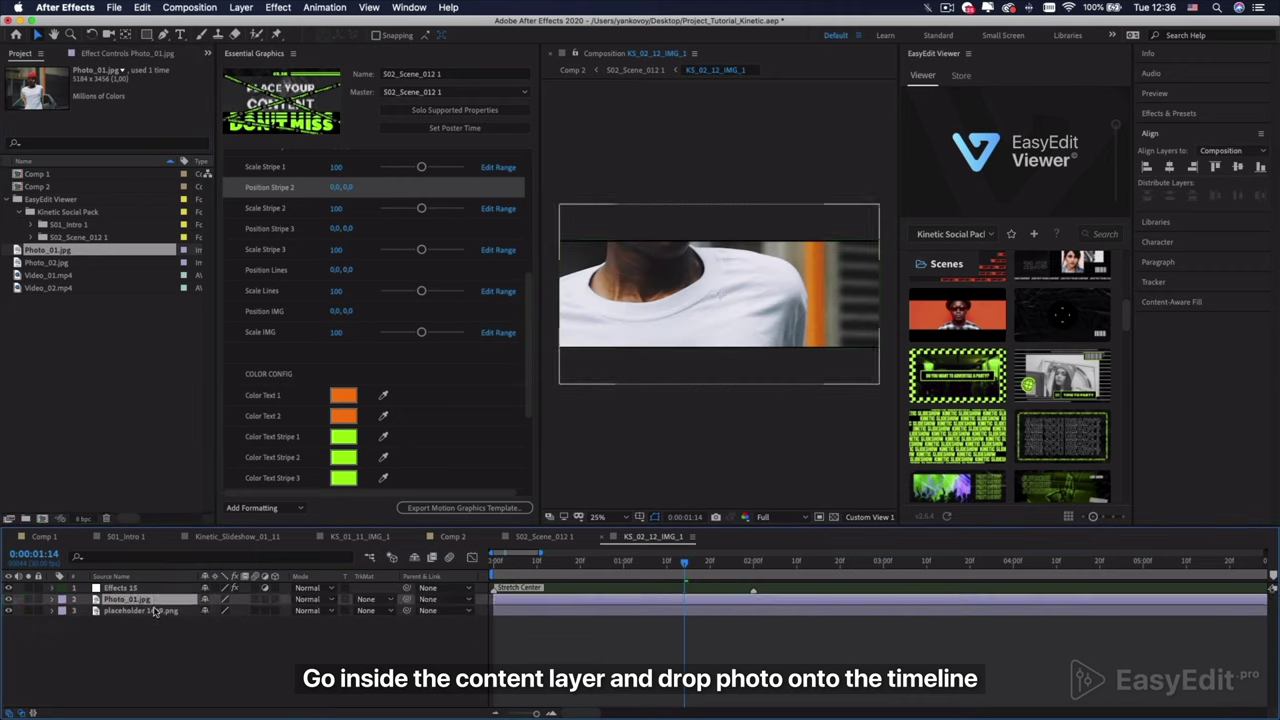
pyautogui.press(',')
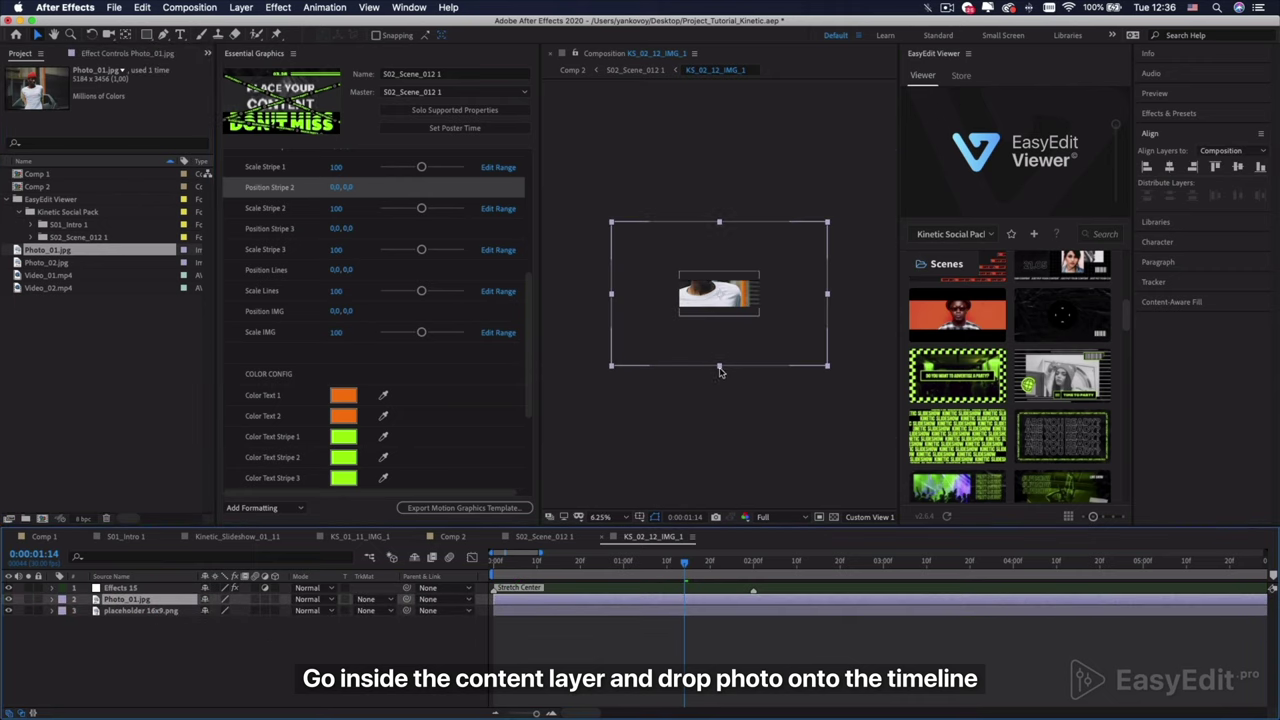
pyautogui.moveTo(717, 369); pyautogui.dragTo(718, 323)
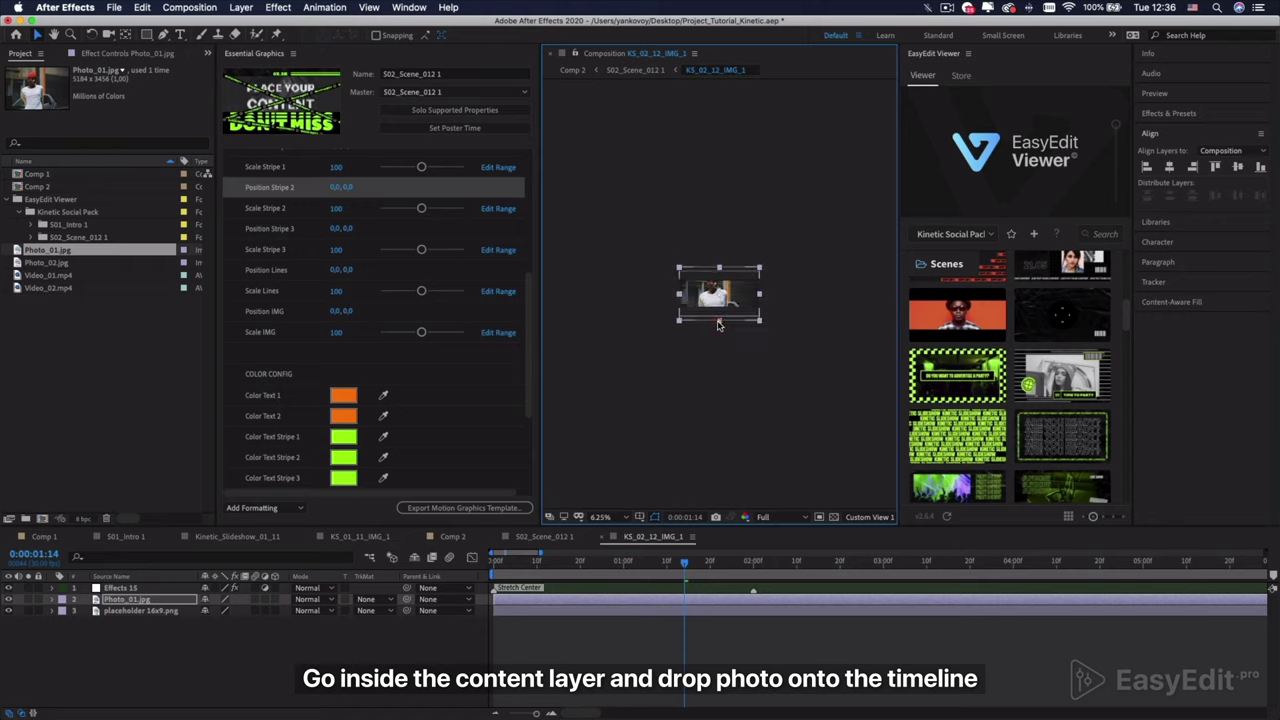
pyautogui.press('.')
pyautogui.press('.')
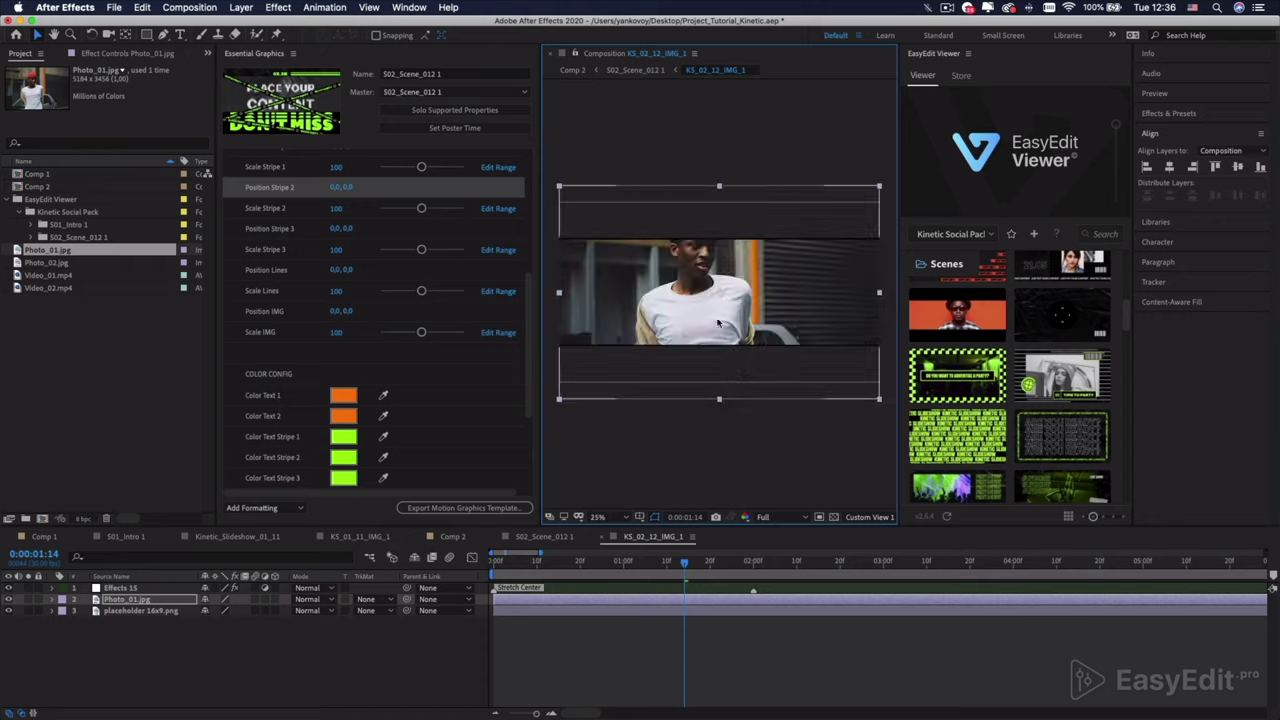
pyautogui.moveTo(699, 318); pyautogui.dragTo(699, 335)
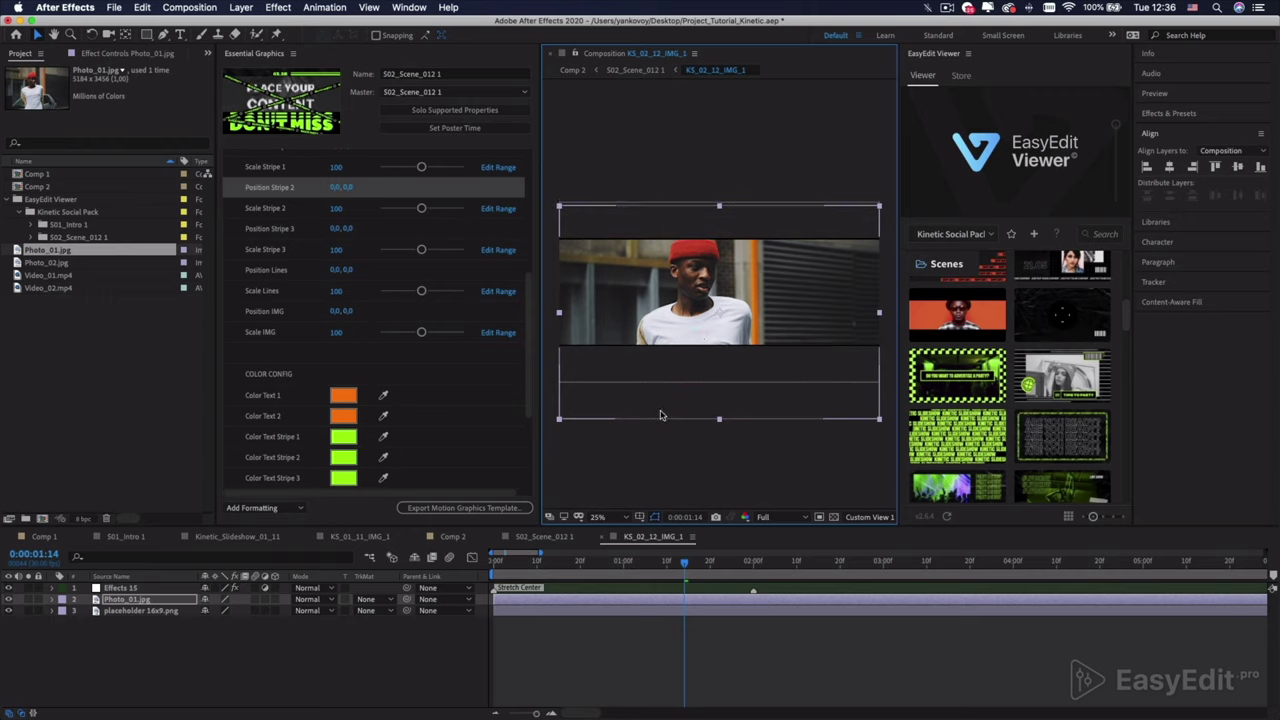
pyautogui.click(173, 612)
pyautogui.press('Delete')
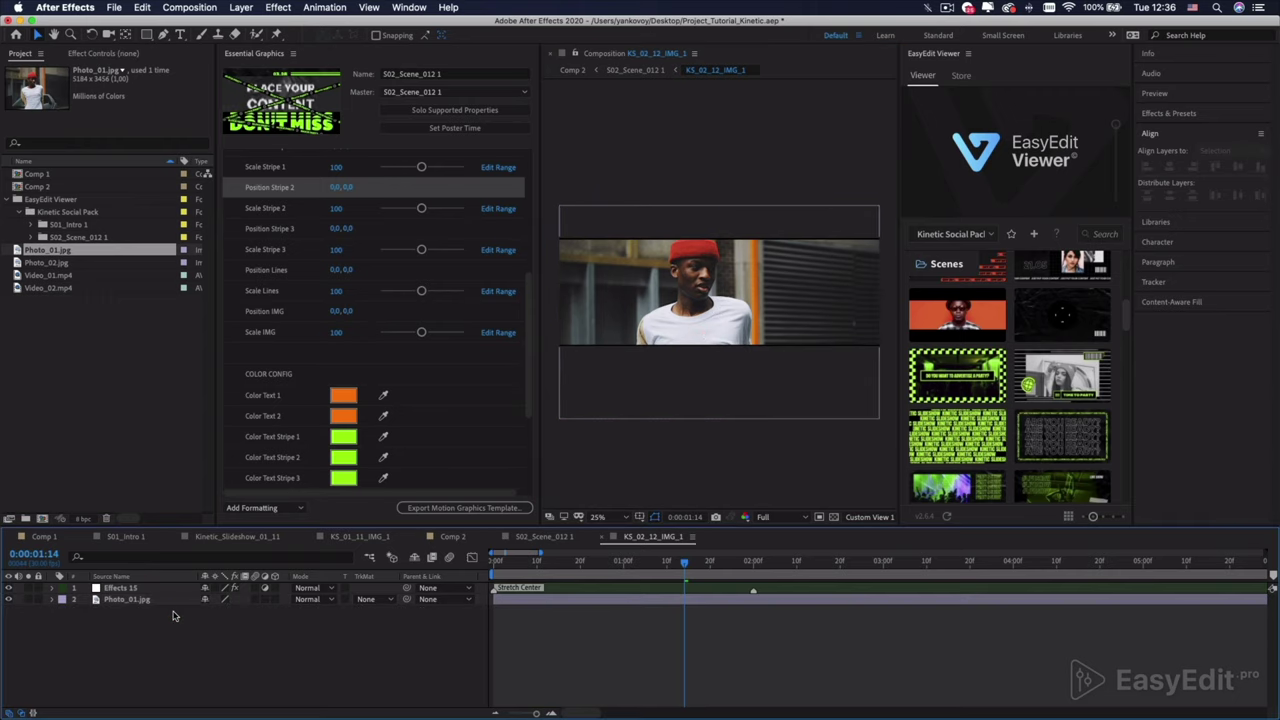
# Back in Comp 2, preview from the start to see the red-cap photo behind DON'T MISS.
pyautogui.click(451, 537)
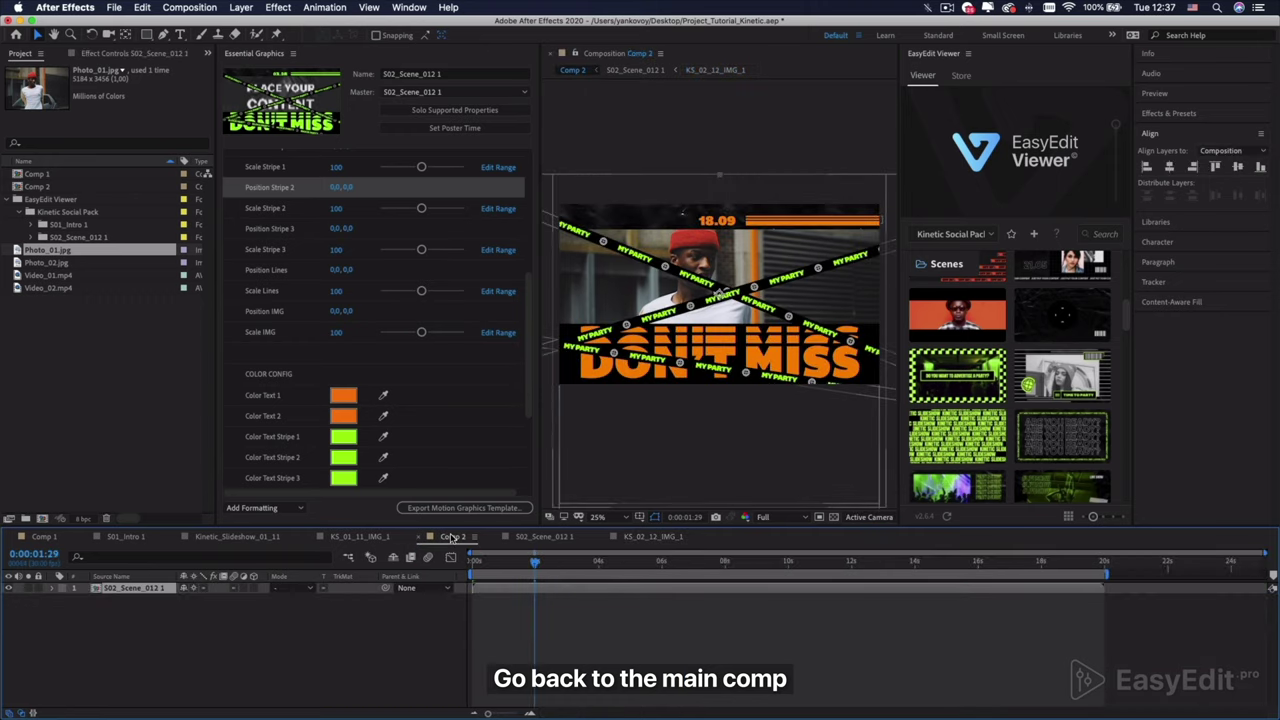
pyautogui.press('Home')
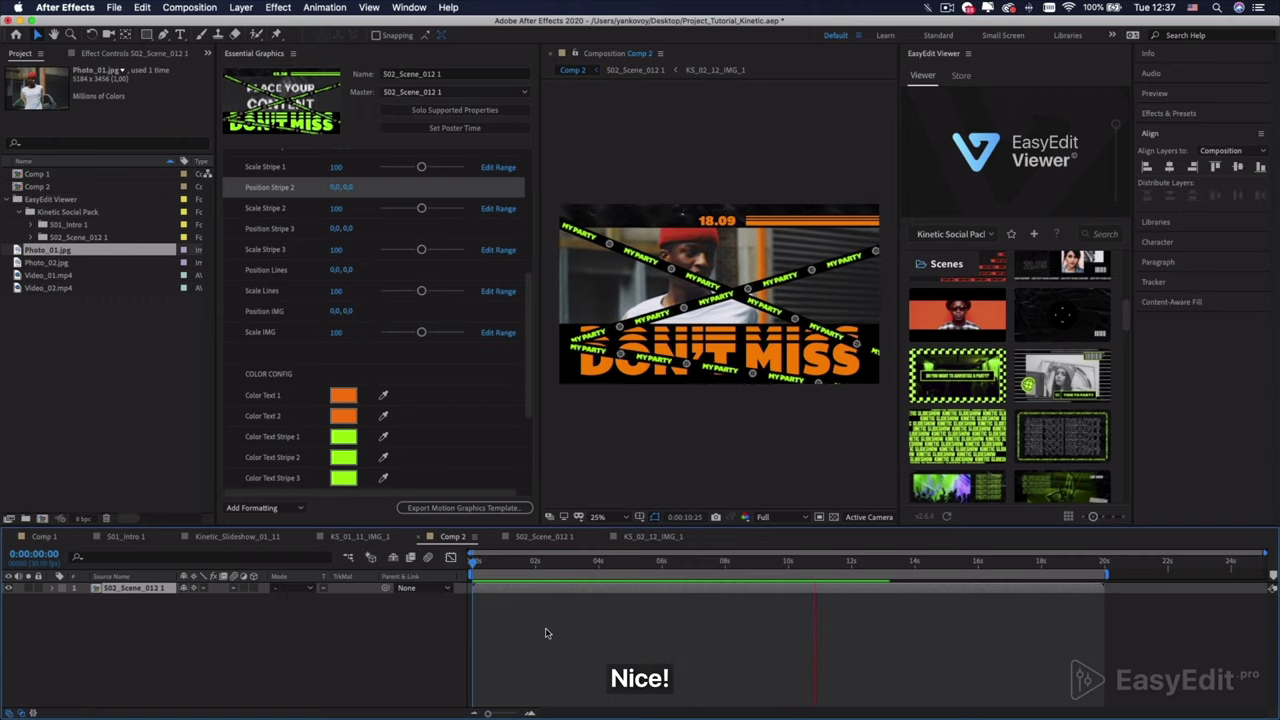
pyautogui.press('space')
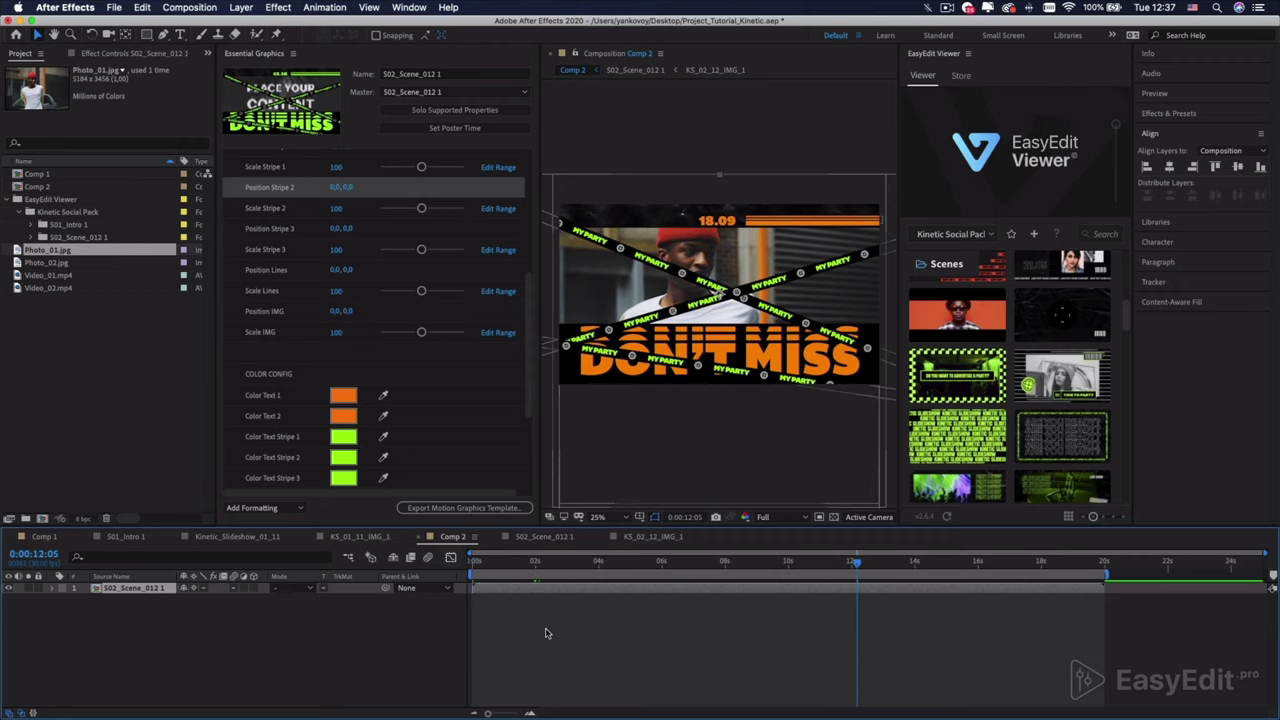
pyautogui.click(546, 633)
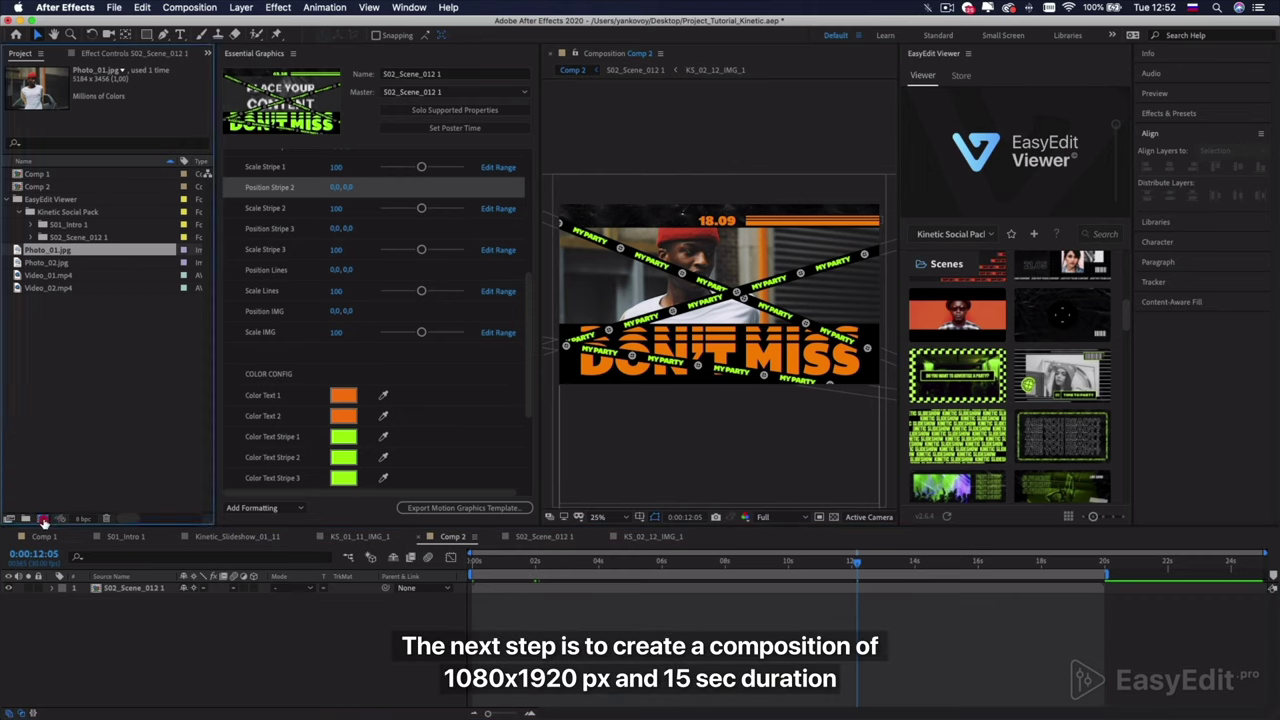
# Create a vertical Comp 3 at 1080×1920, 30 fps, 0:00:15:00 duration.
pyautogui.click(42, 519)
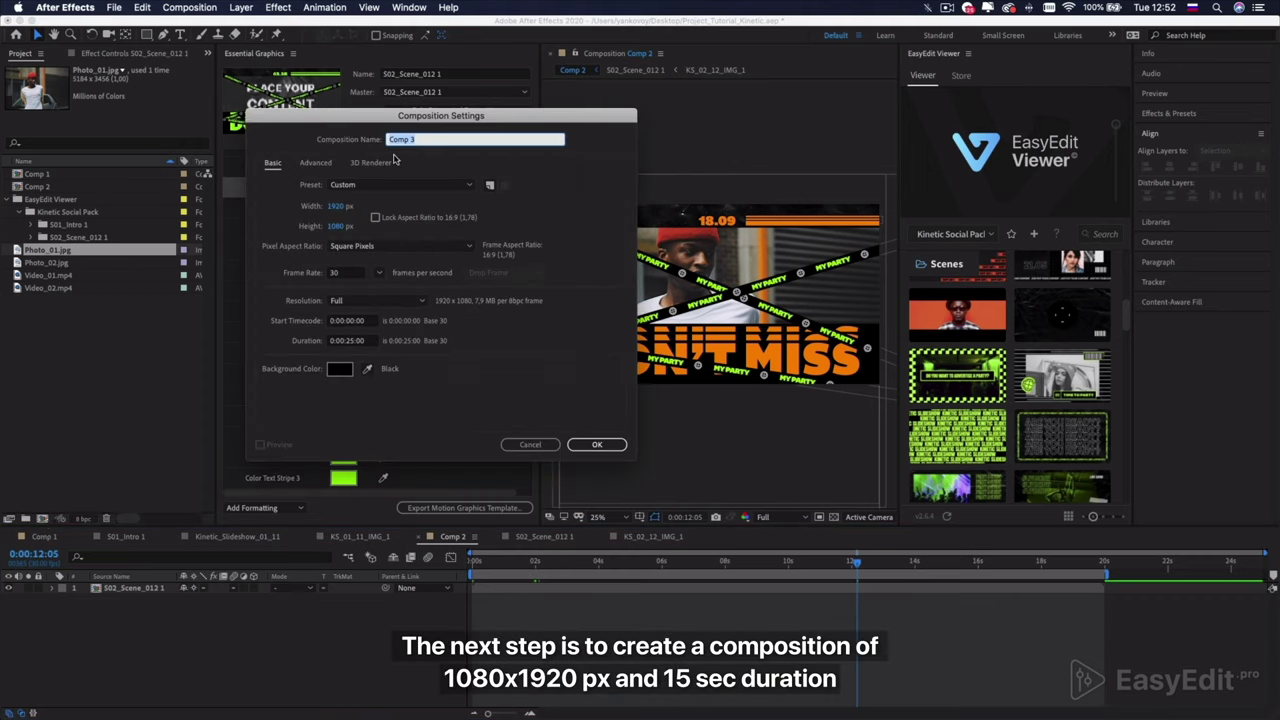
pyautogui.click(338, 227)
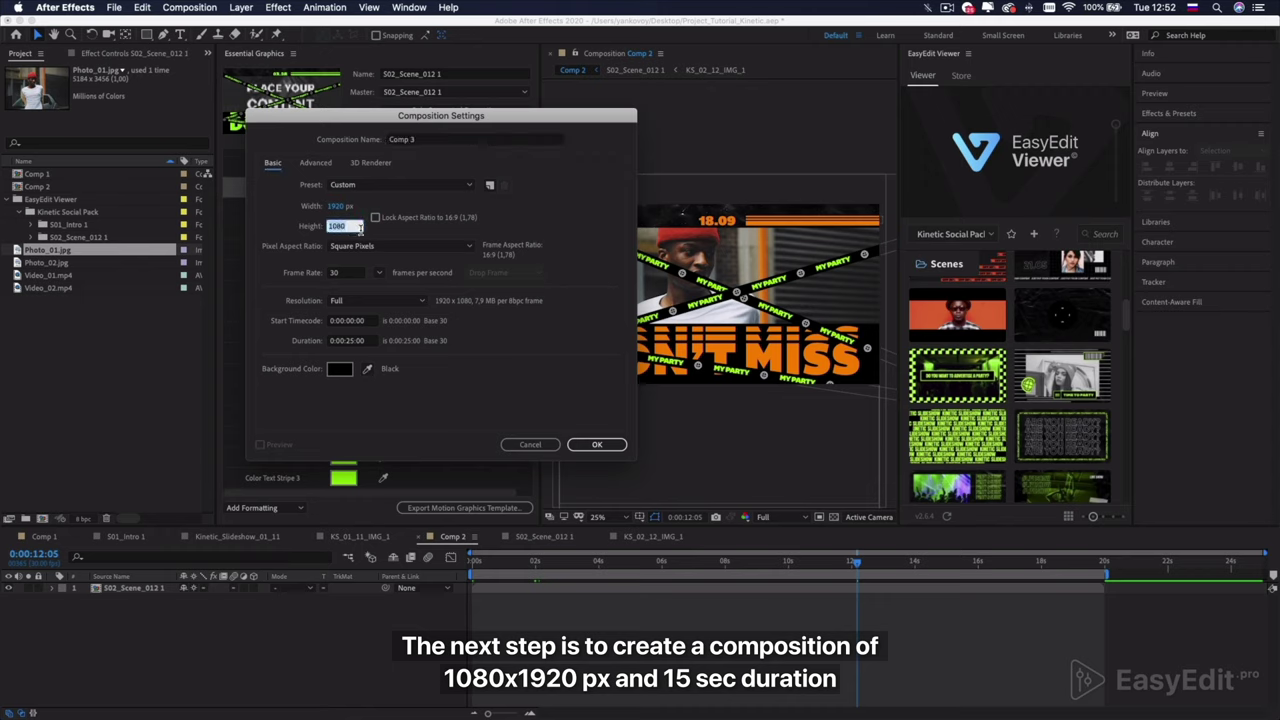
pyautogui.write('1920')
pyautogui.click(338, 207)
pyautogui.write('1080')
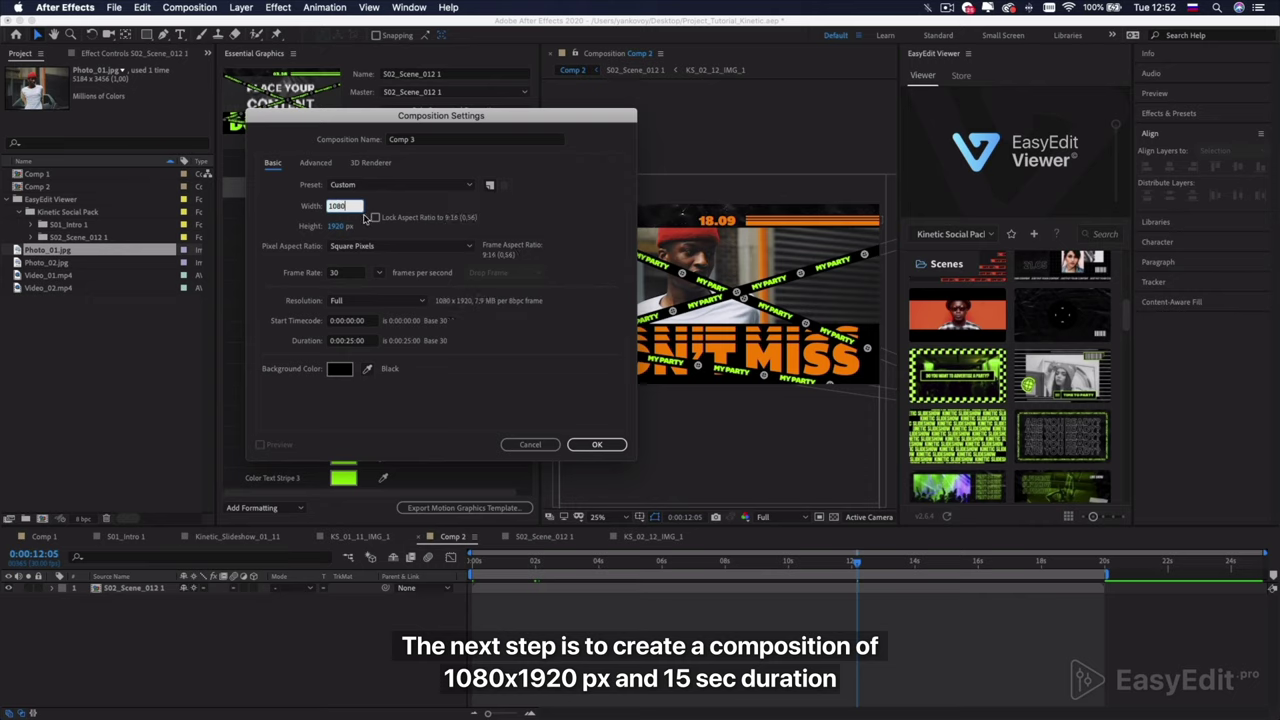
pyautogui.click(352, 342)
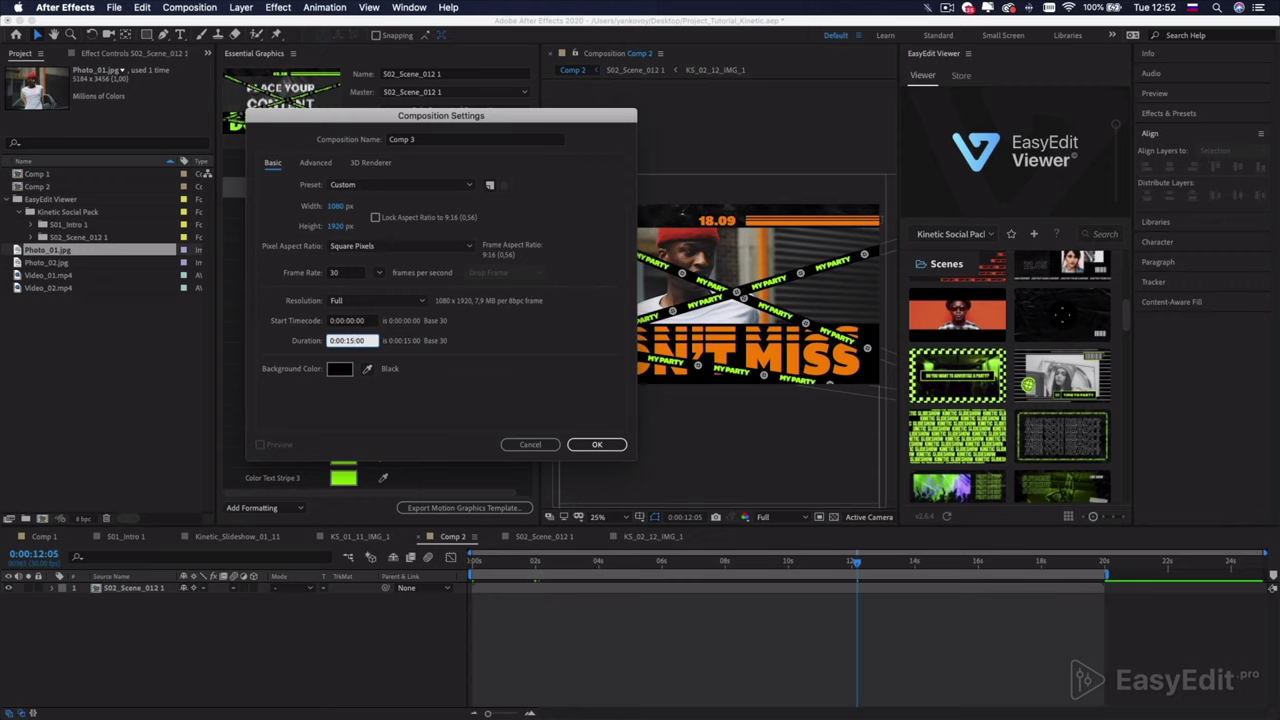
pyautogui.click(588, 445)
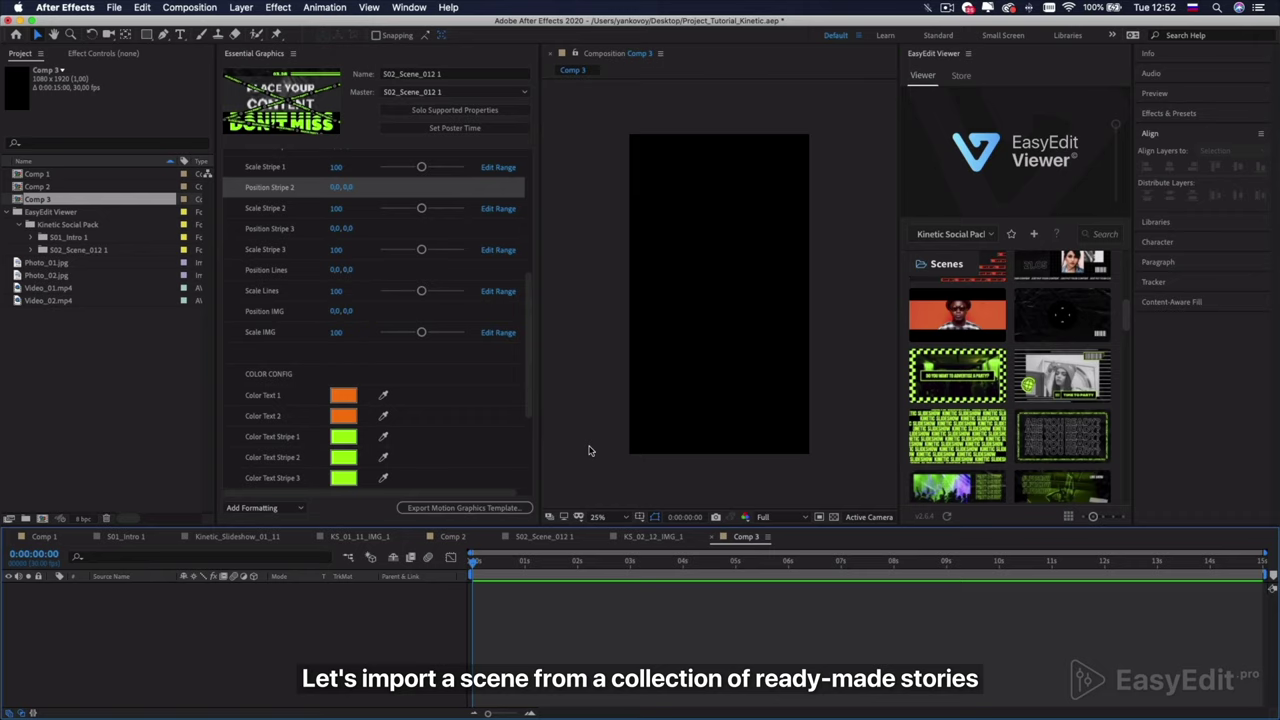
# Widen the EasyEdit Viewer and browse the Kinetic Social Pack's Stories thumbnails.
pyautogui.click(940, 265)
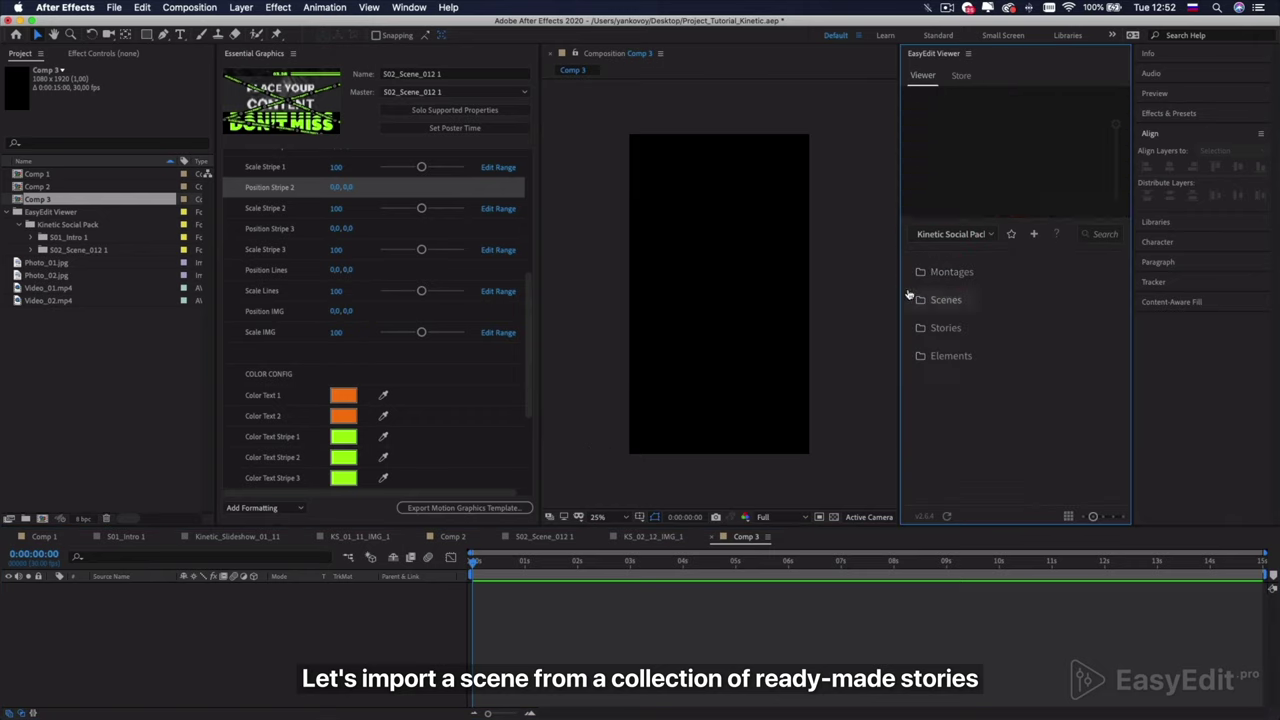
pyautogui.moveTo(896, 293); pyautogui.dragTo(798, 295)
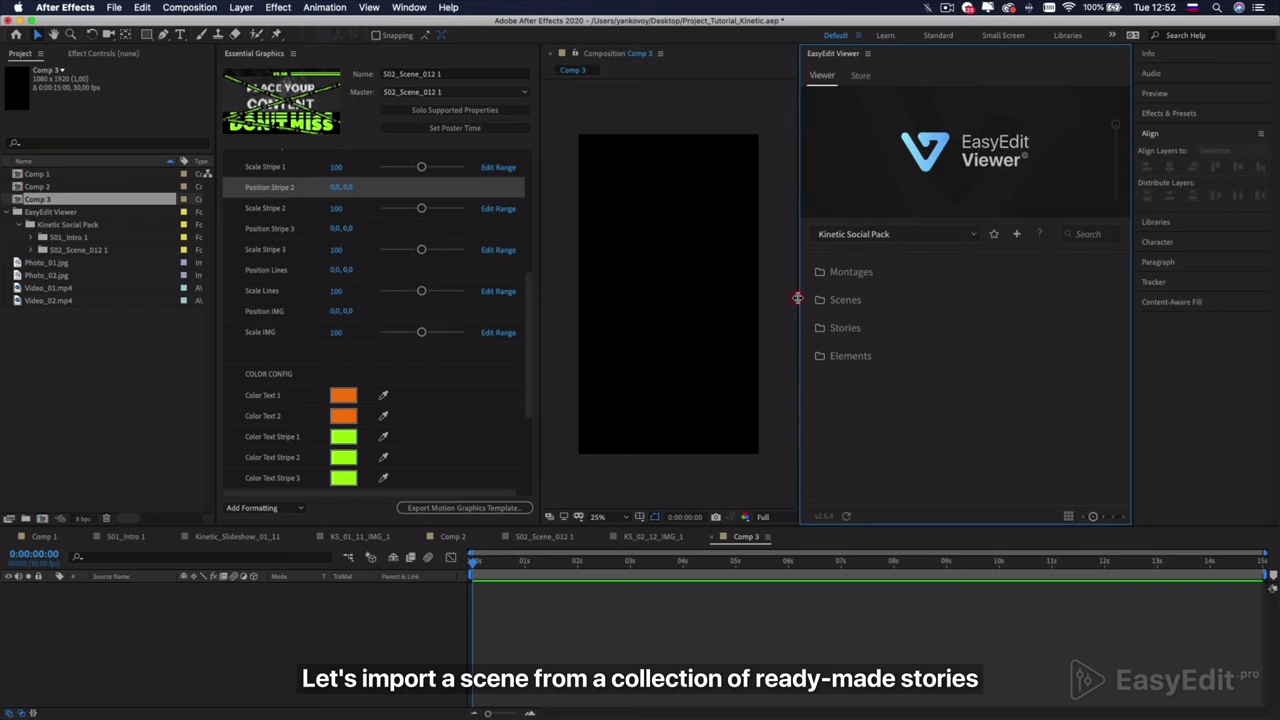
pyautogui.click(843, 328)
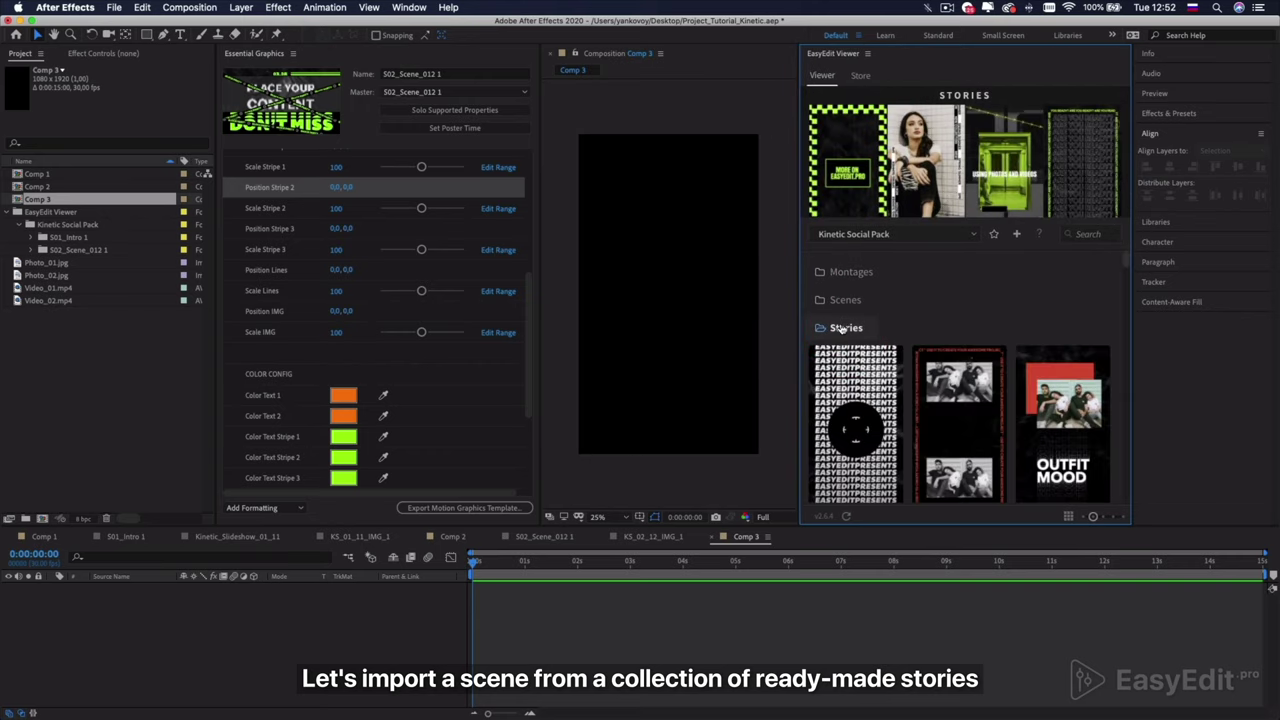
pyautogui.scroll(-3, 995, 323)
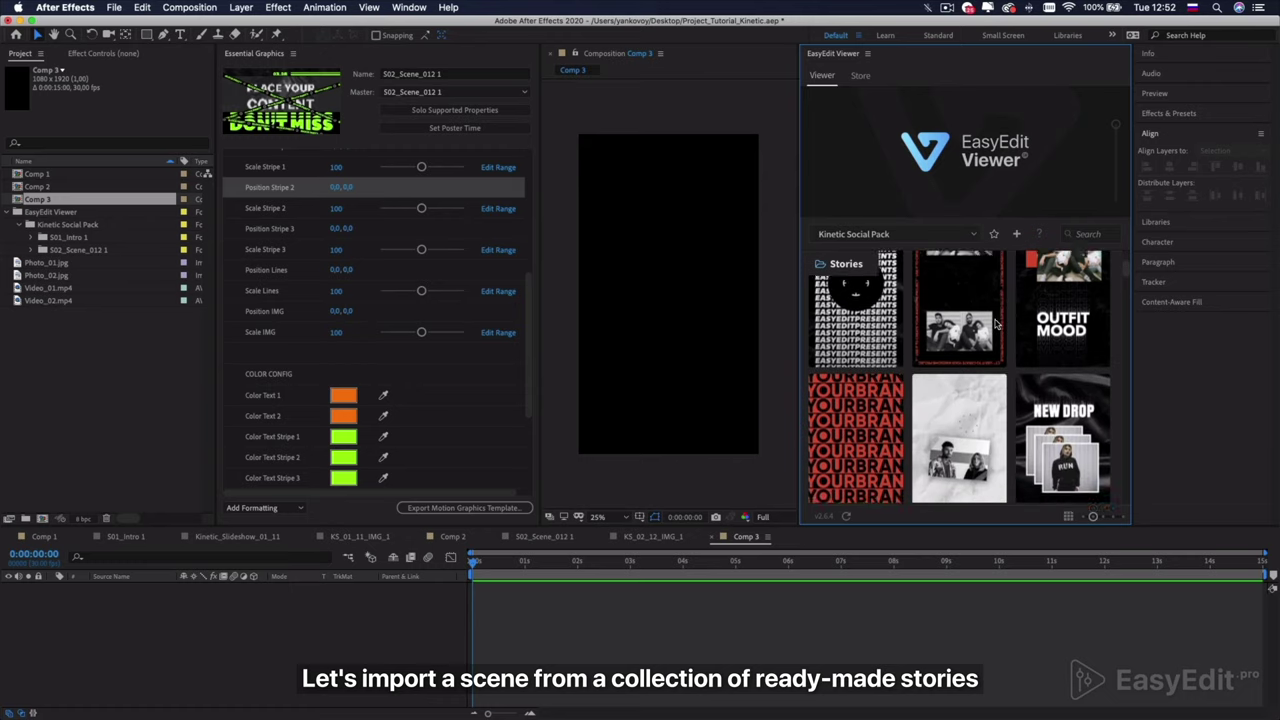
pyautogui.scroll(-5, 995, 323)
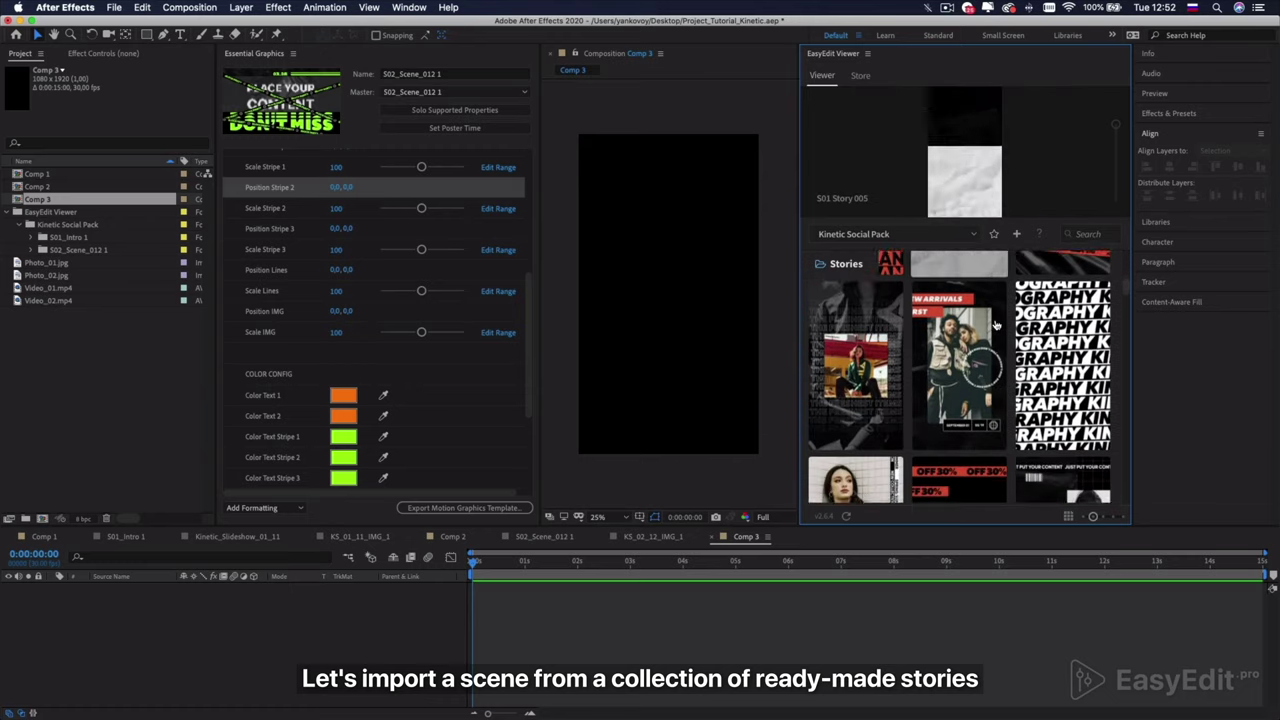
pyautogui.scroll(-6, 995, 323)
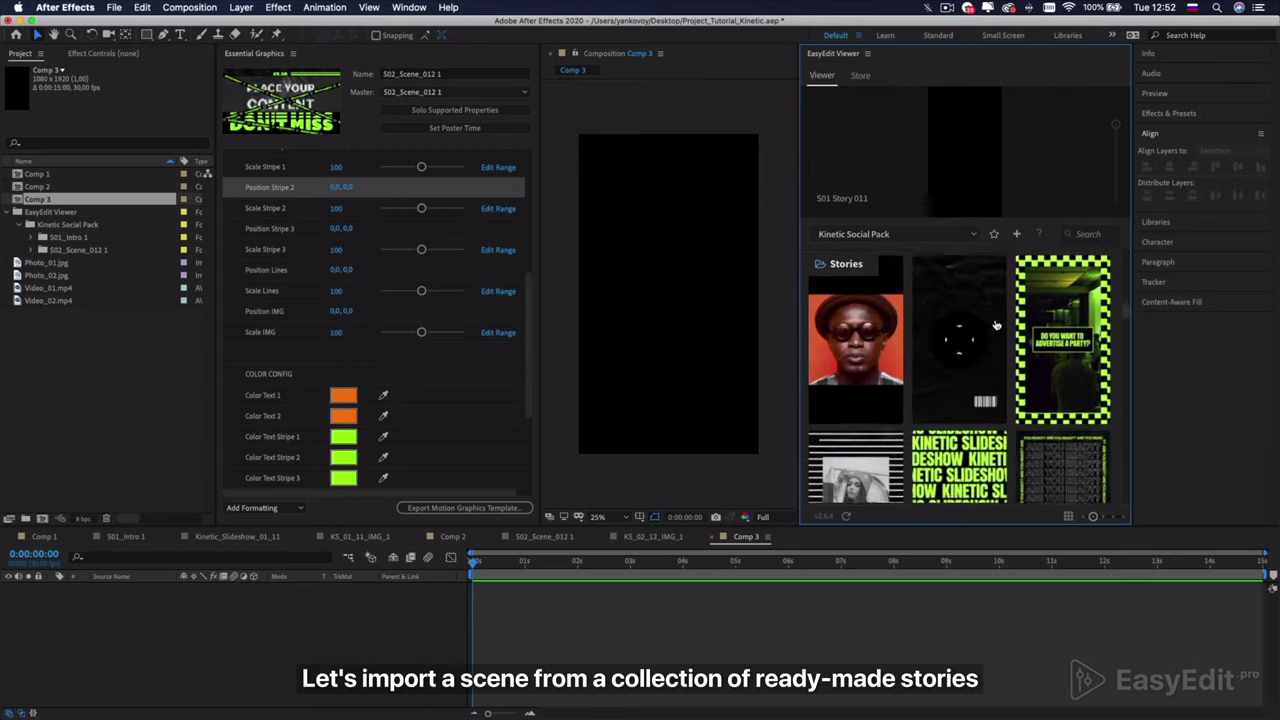
pyautogui.scroll(-4, 996, 325)
pyautogui.scroll(-2, 996, 325)
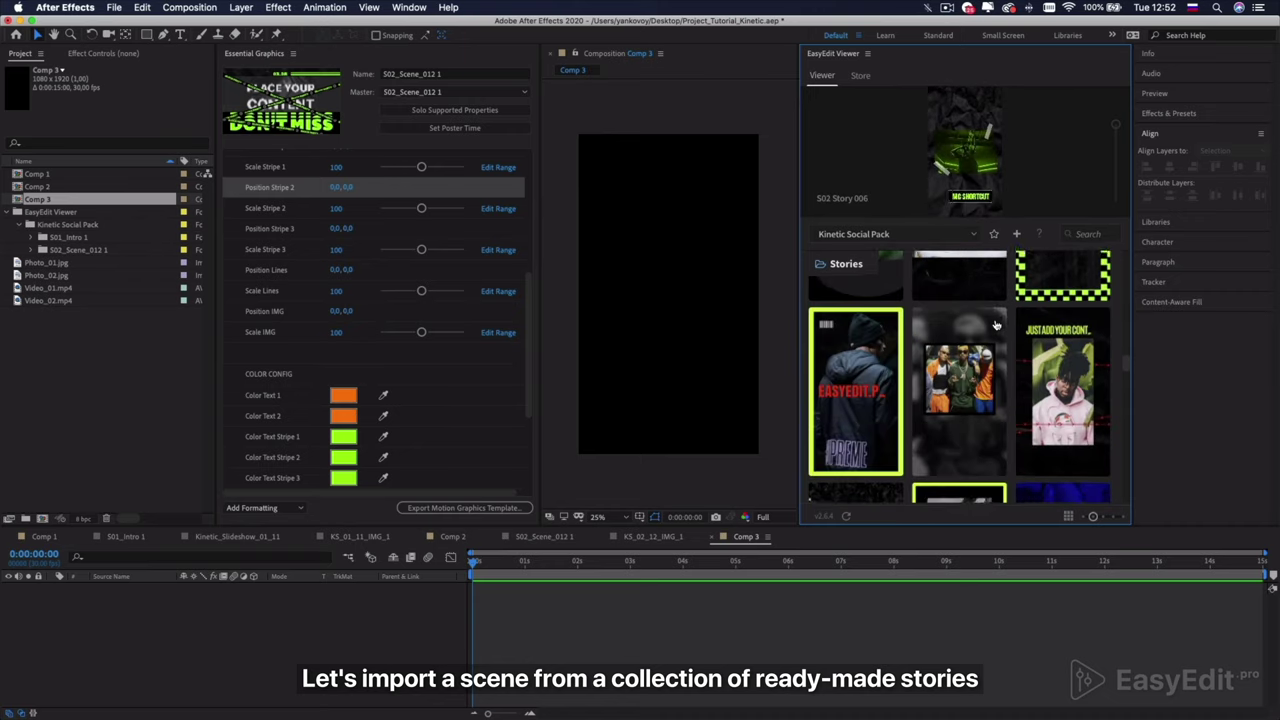
pyautogui.scroll(-5, 996, 325)
pyautogui.scroll(-5, 995, 325)
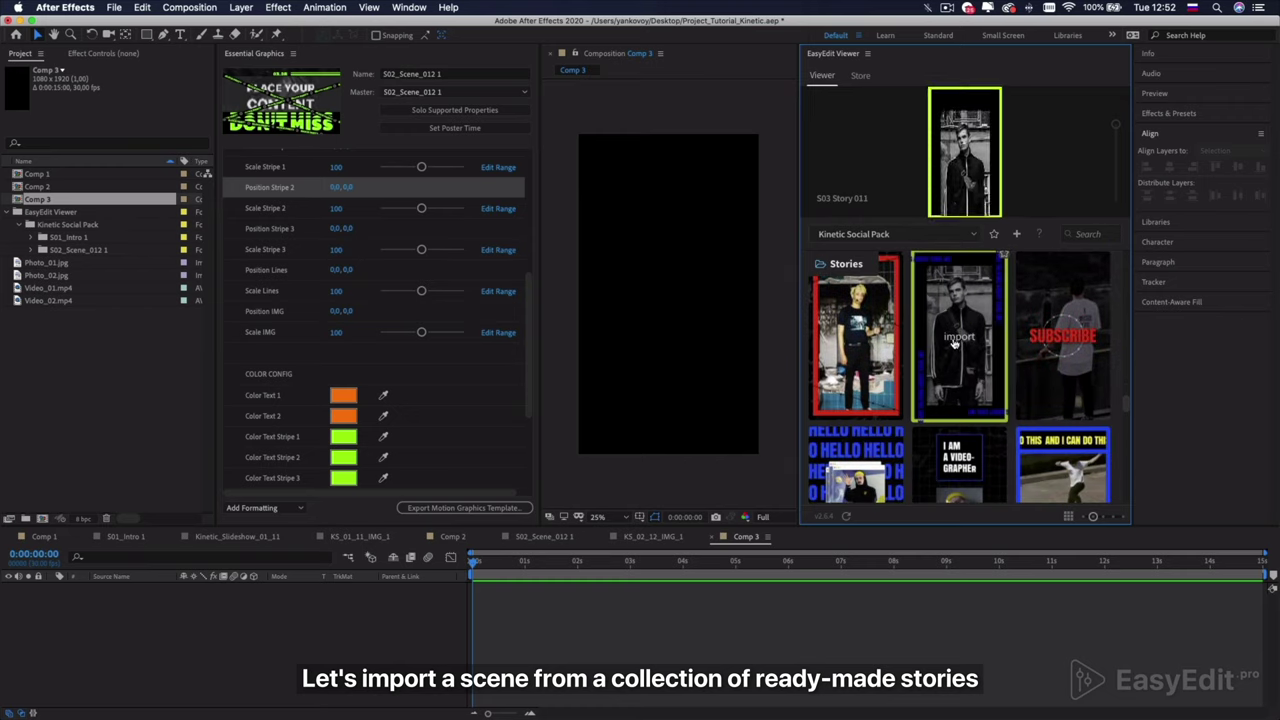
# Import the S03 Story 011 template into Comp 3 and preview it.
pyautogui.click(958, 340)
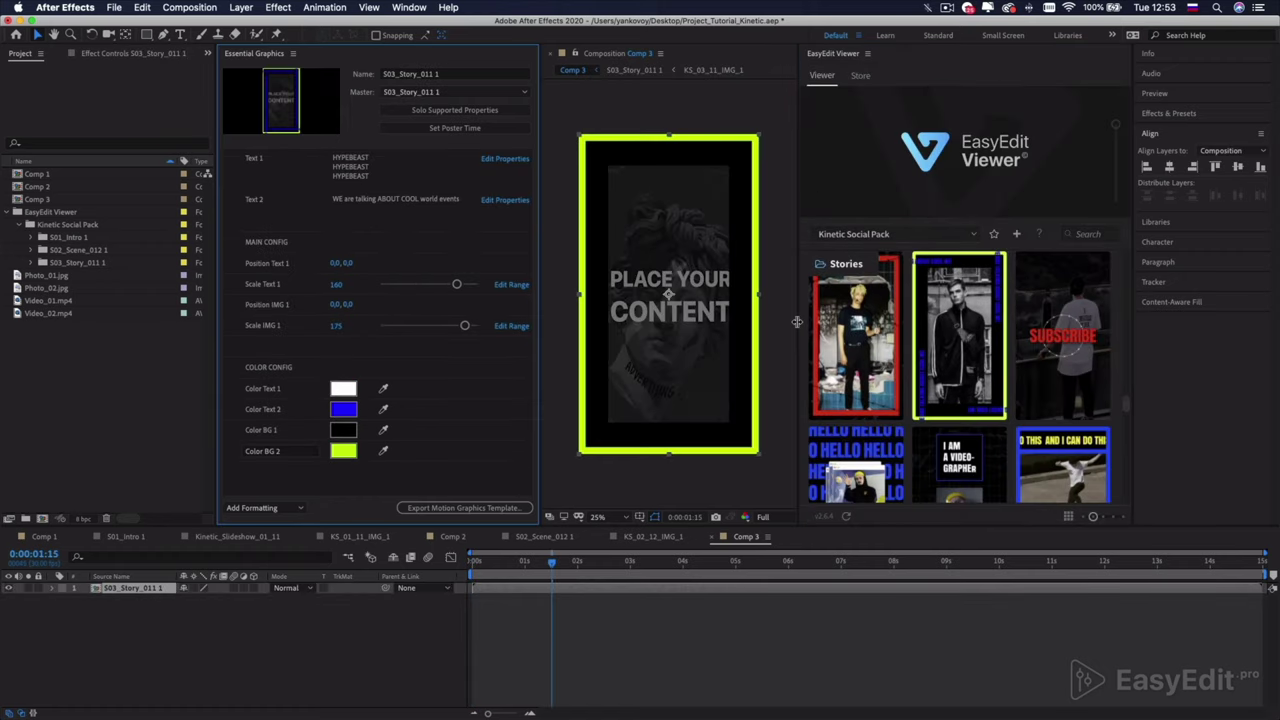
pyautogui.moveTo(801, 325); pyautogui.dragTo(884, 325)
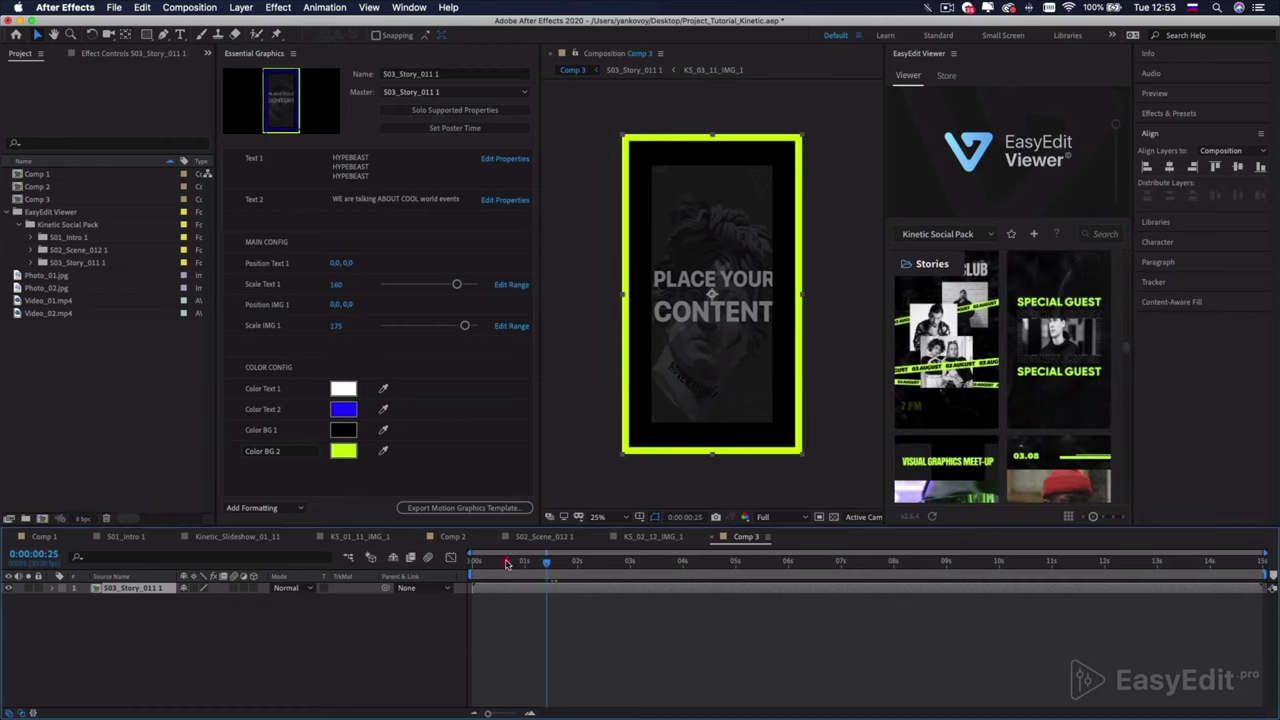
pyautogui.press('space')
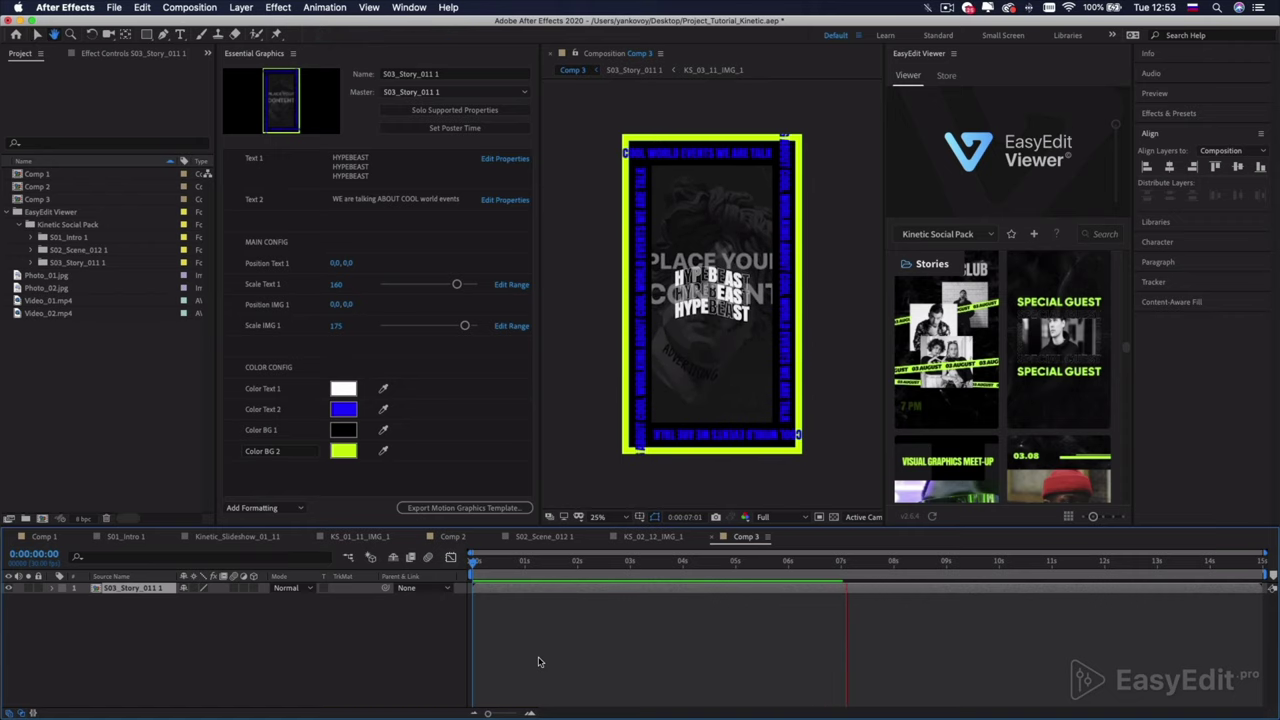
pyautogui.press('space')
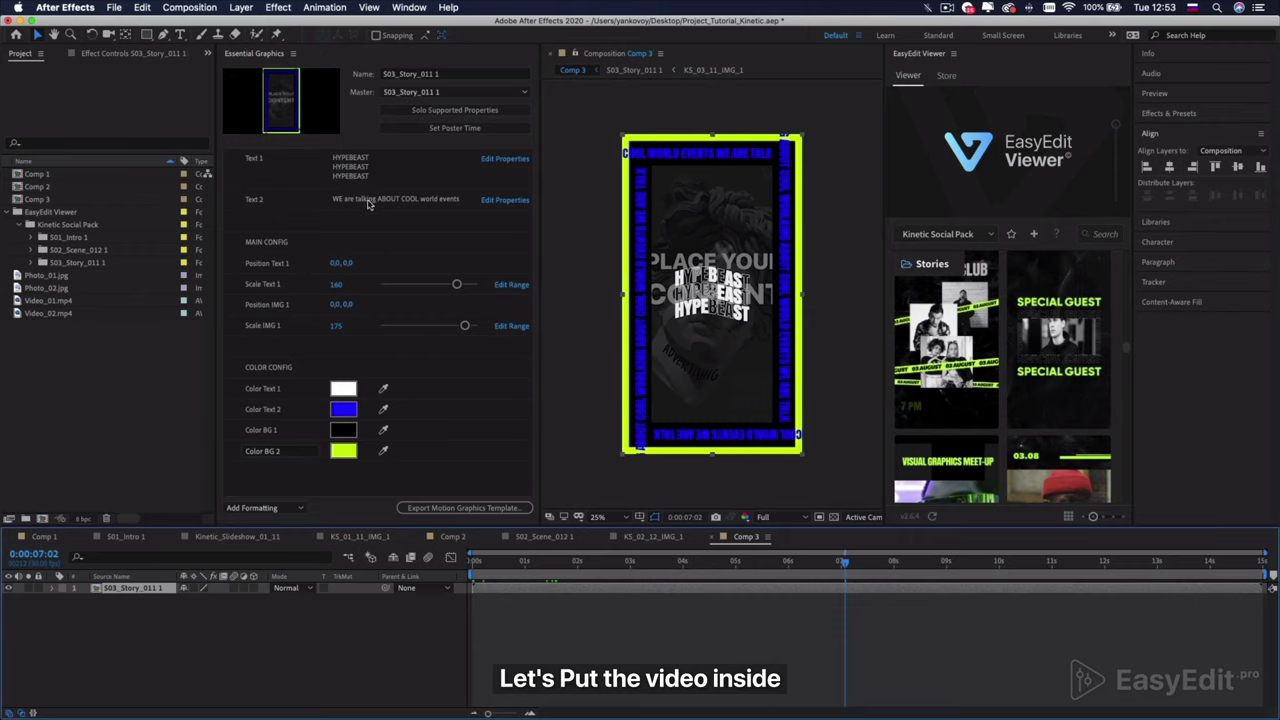
# Inside the KS_03_11_IMG_1 image precomp, add Video_02.mp4 as a layer.
pyautogui.doubleClick(145, 588)
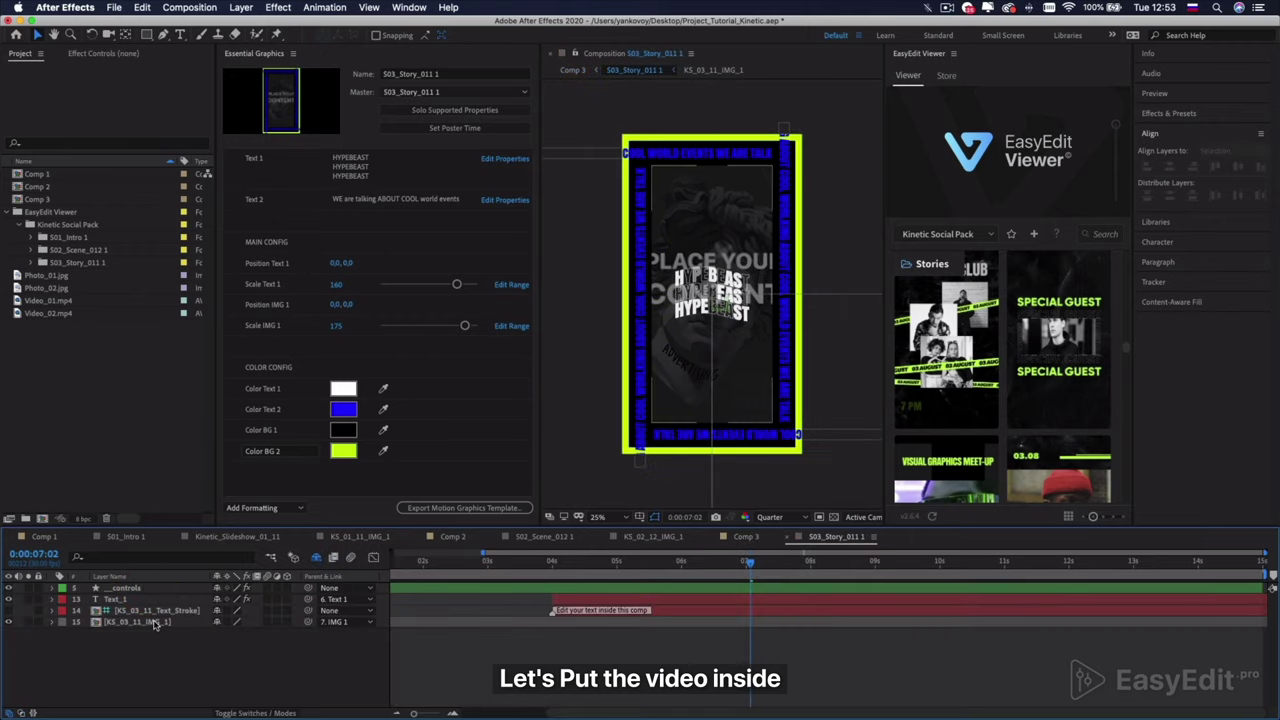
pyautogui.doubleClick(155, 622)
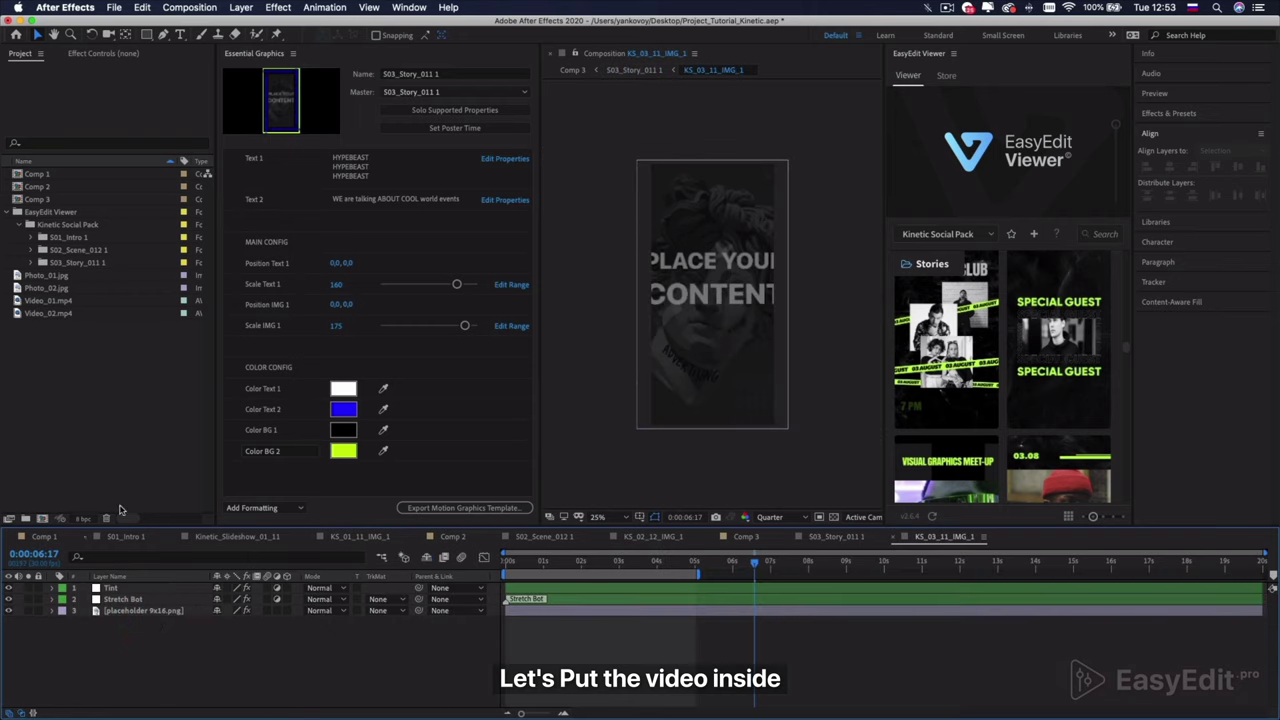
pyautogui.click(56, 301)
pyautogui.click(60, 316)
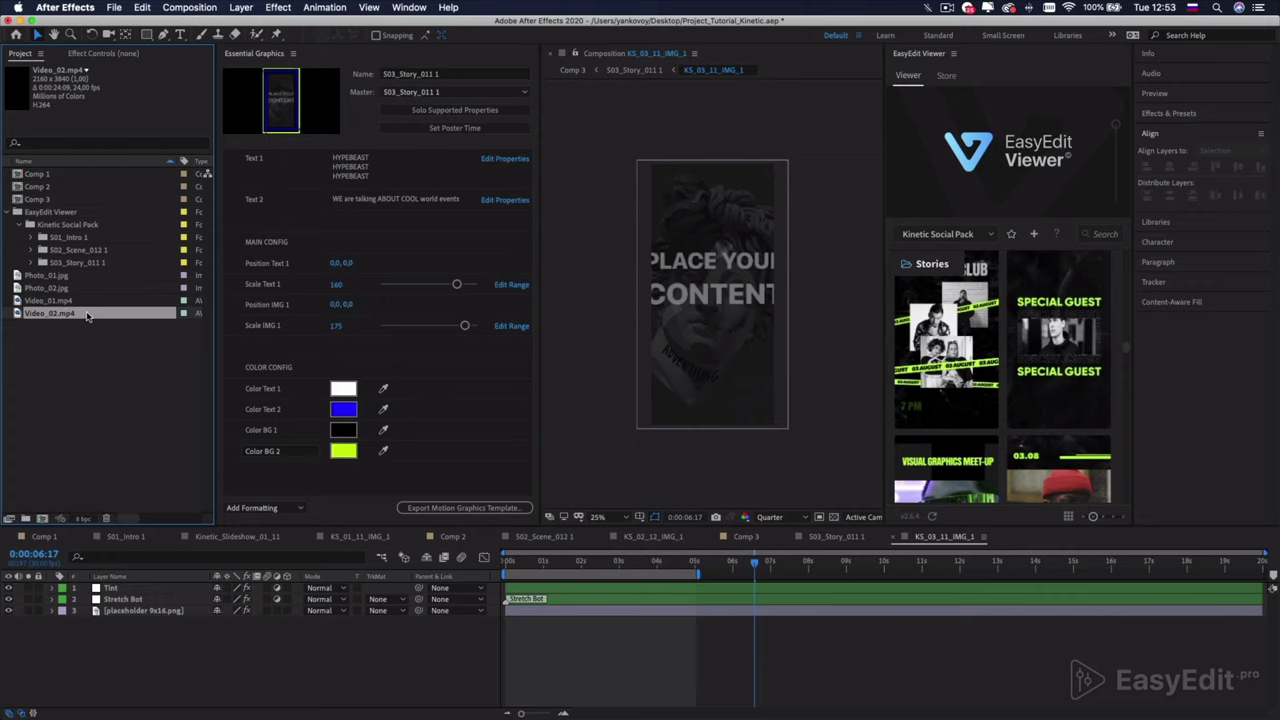
pyautogui.moveTo(70, 314); pyautogui.dragTo(130, 607)
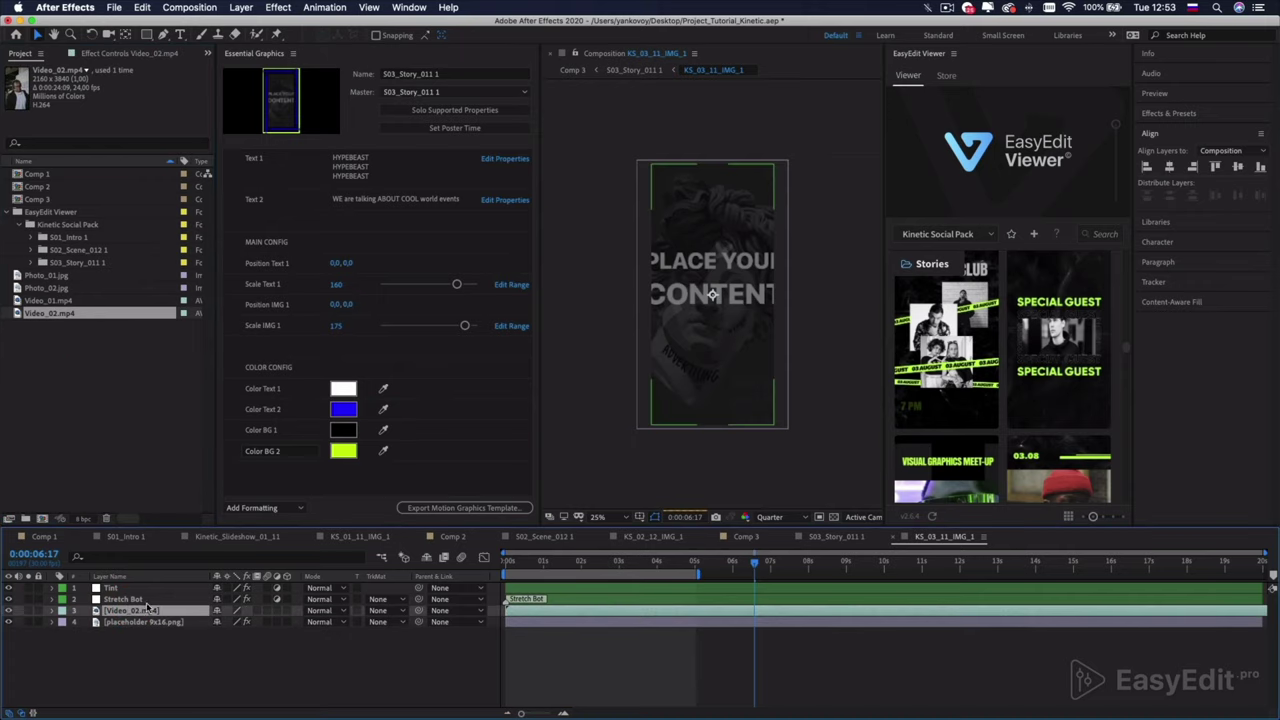
# Scale Video_02.mp4 to fill the frame, delete the 9x16.png placeholder, and return to Comp 3.
pyautogui.moveTo(626, 564); pyautogui.dragTo(581, 563)
pyautogui.press(',')
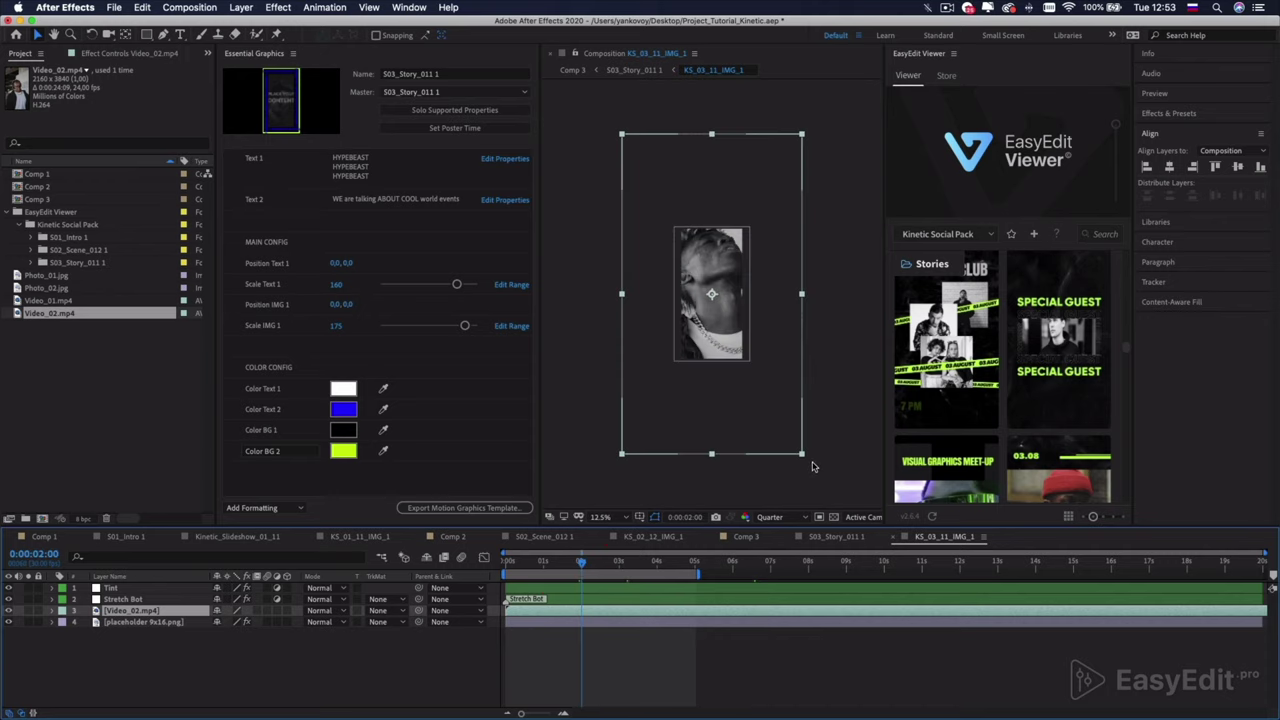
pyautogui.moveTo(800, 455); pyautogui.dragTo(746, 388)
pyautogui.press('.')
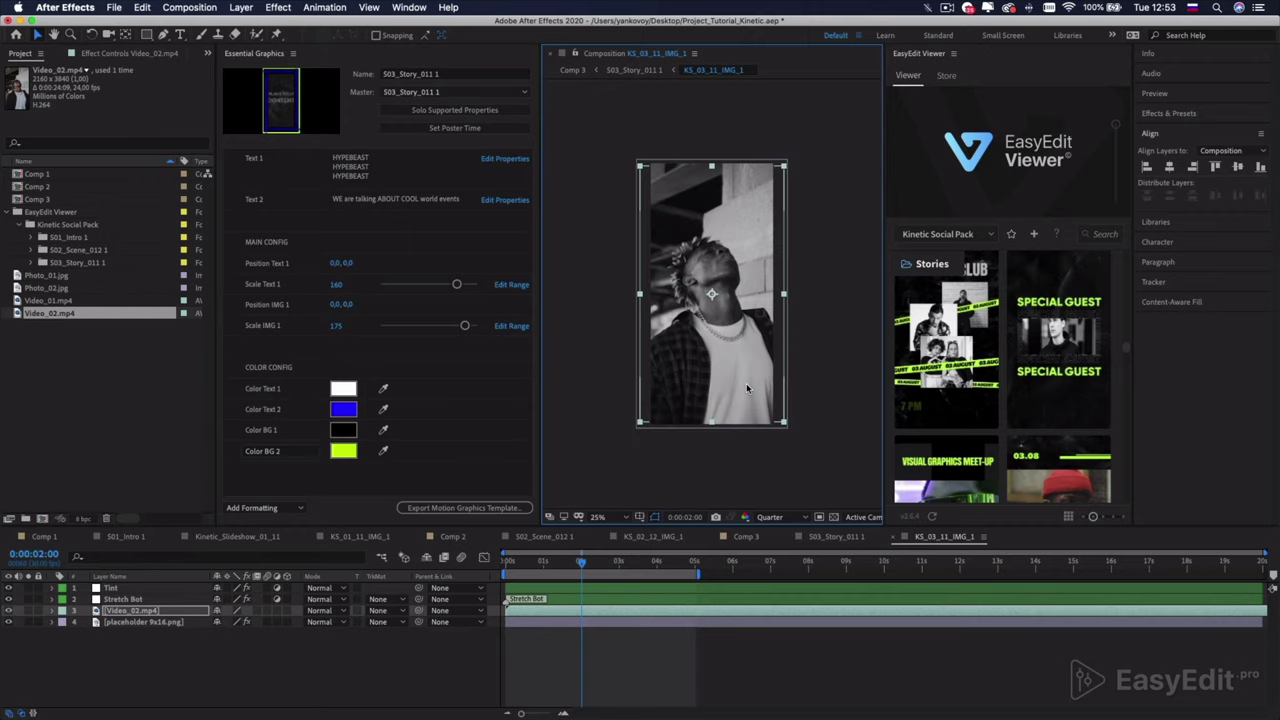
pyautogui.moveTo(784, 424); pyautogui.dragTo(786, 427)
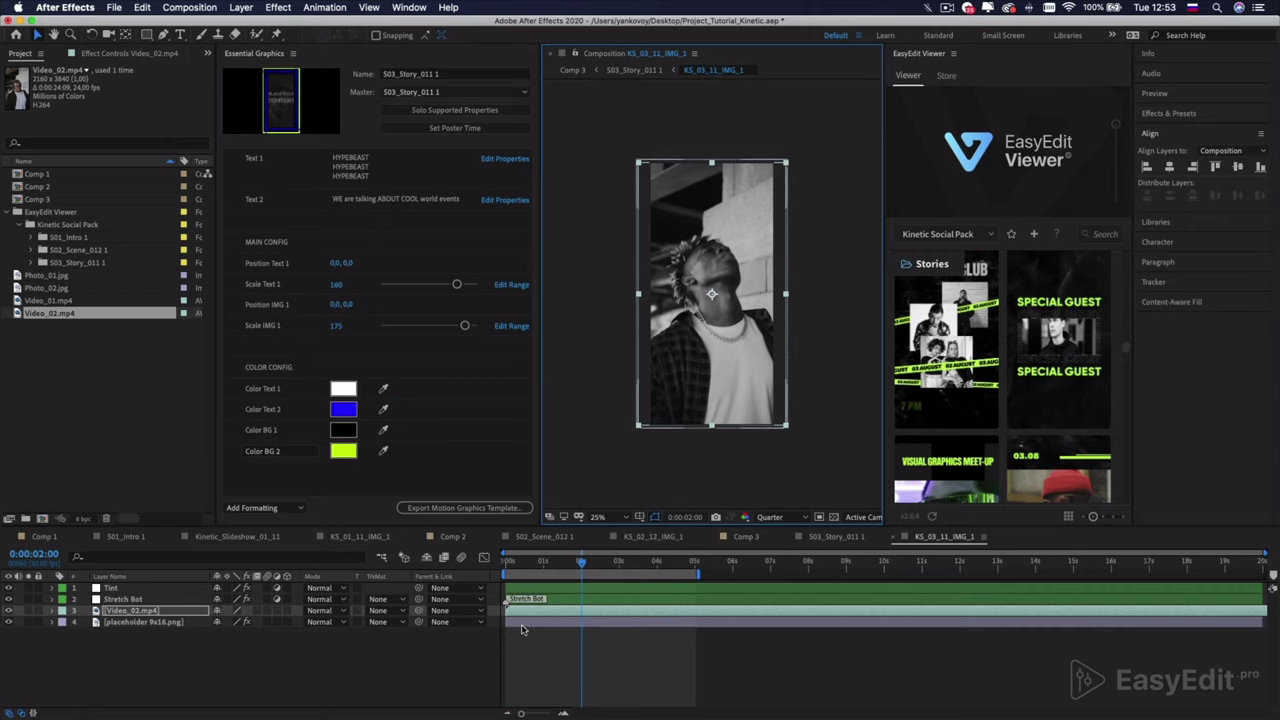
pyautogui.click(522, 622)
pyautogui.press('Delete')
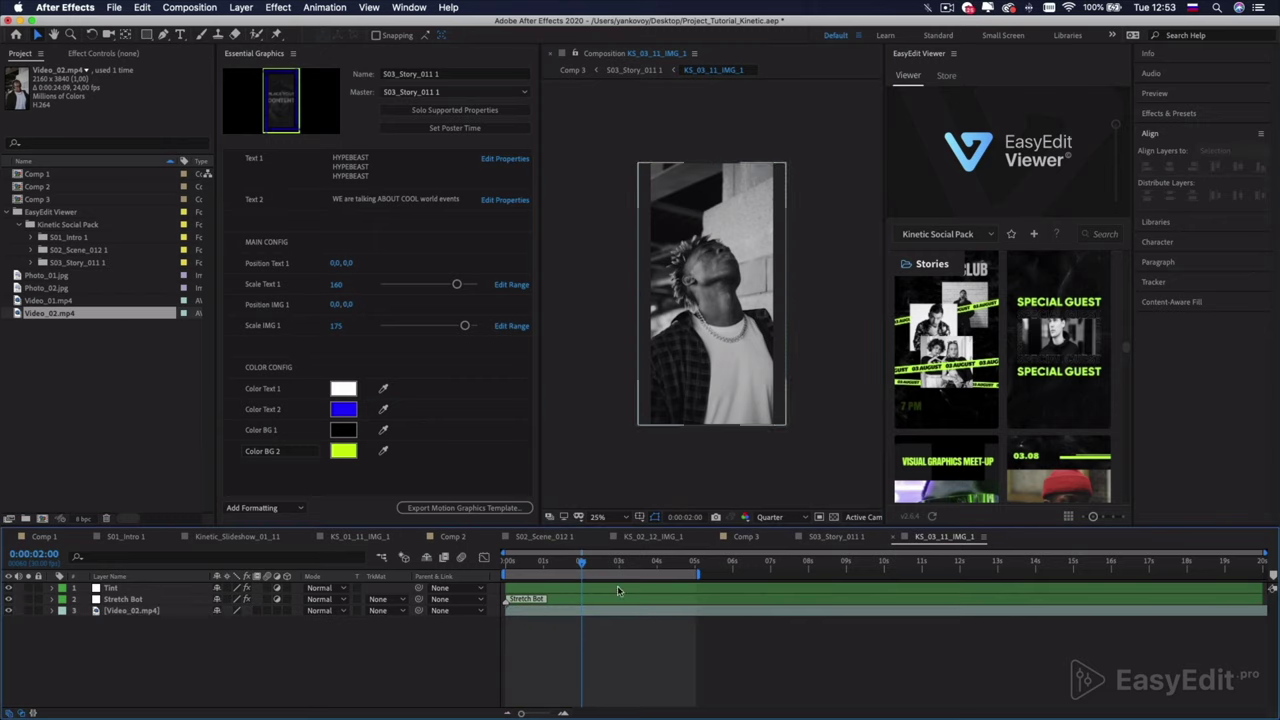
pyautogui.click(745, 537)
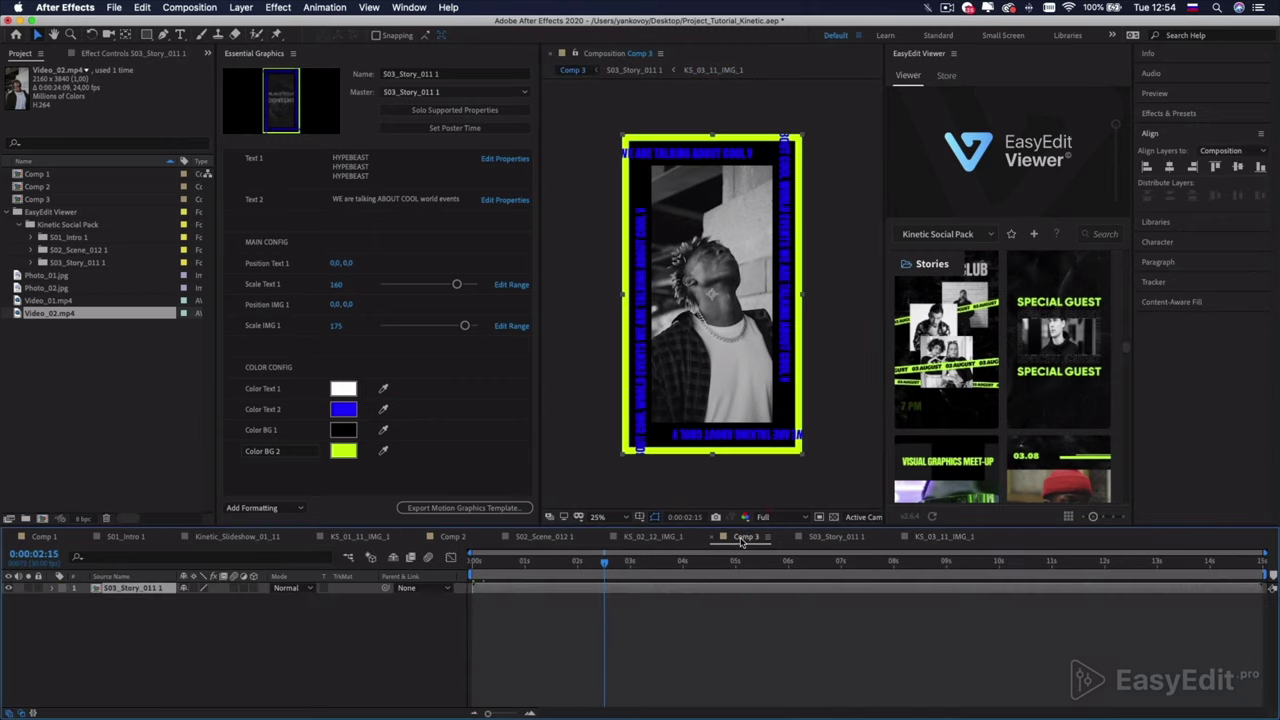
pyautogui.moveTo(603, 563); pyautogui.dragTo(472, 563)
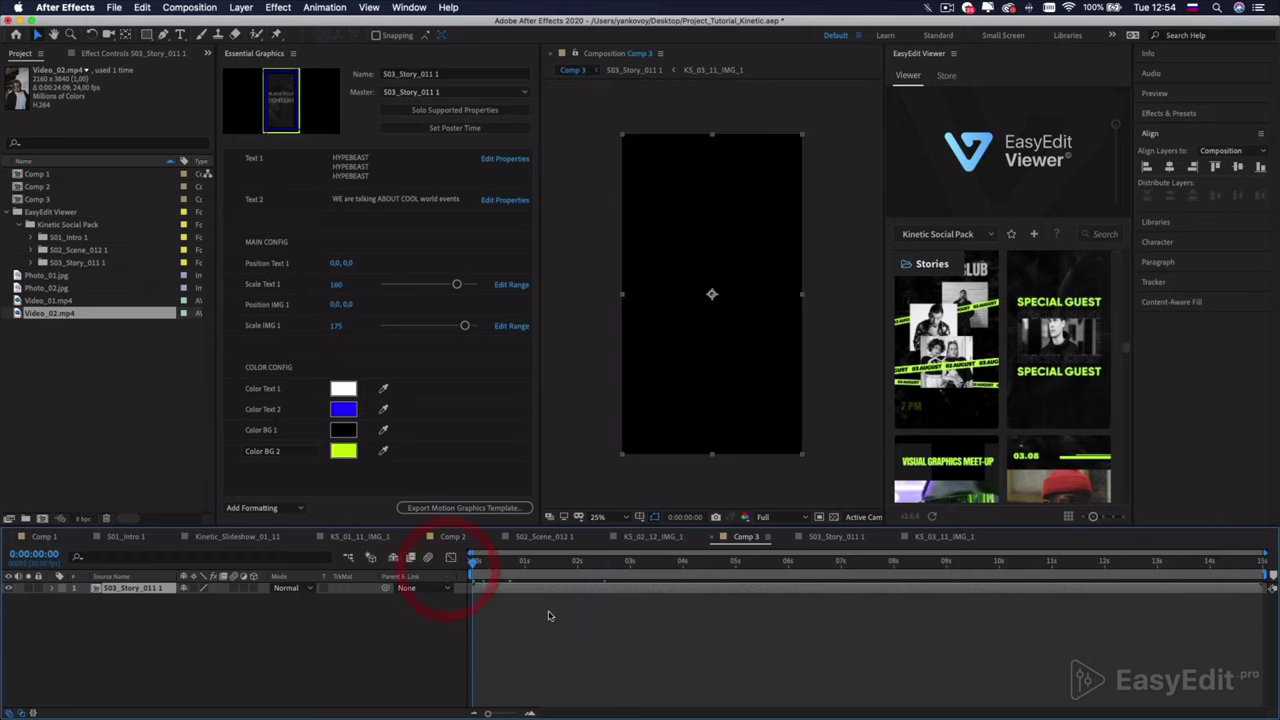
pyautogui.press('space')
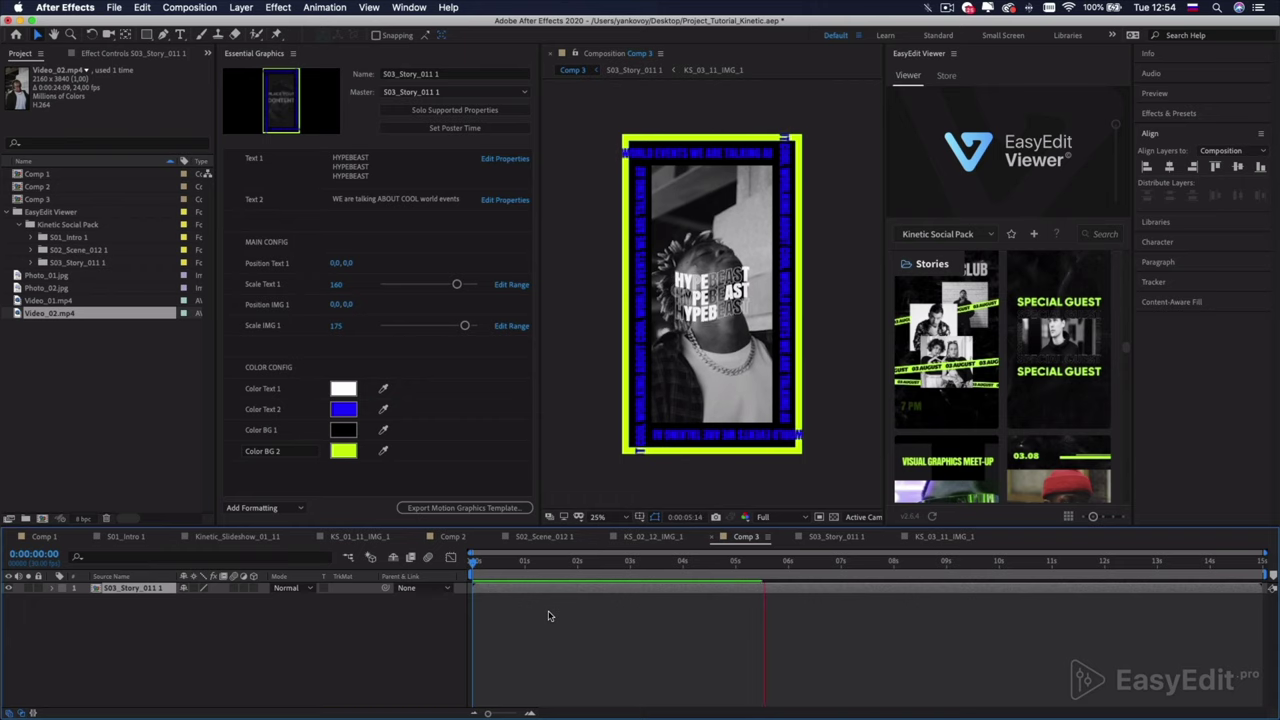
pyautogui.press('space')
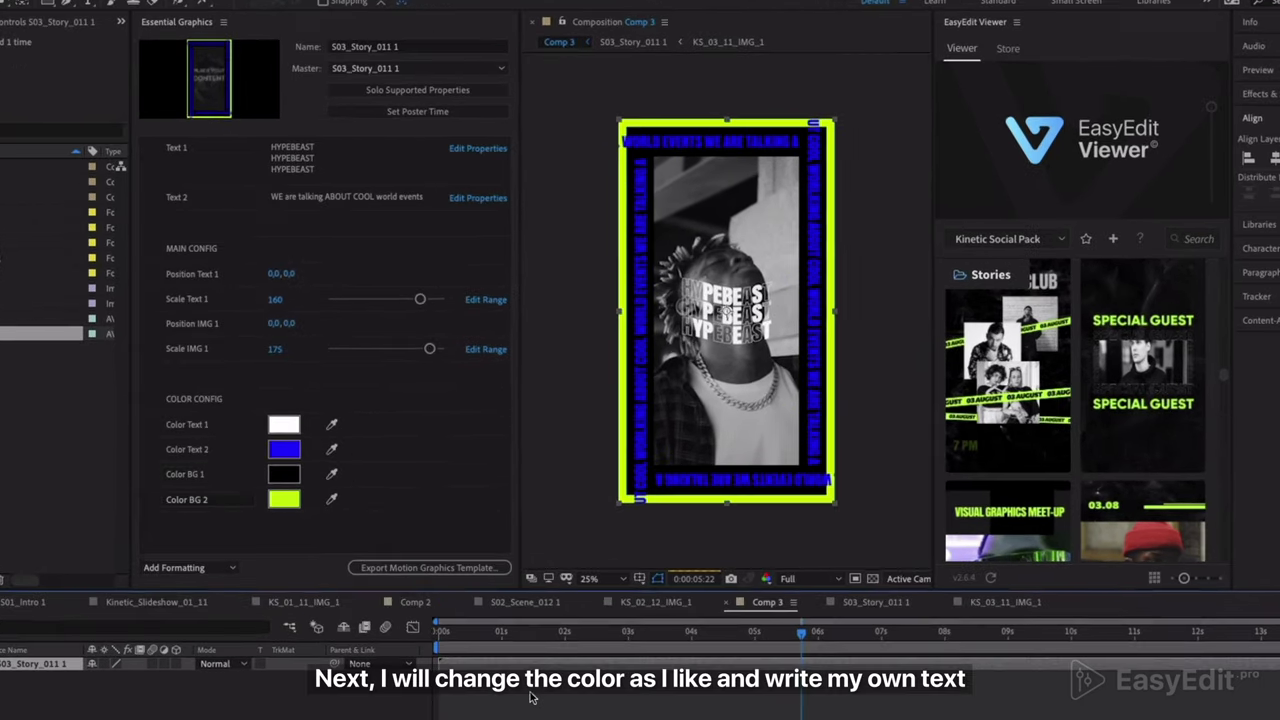
# Change the Color BG 2 frame colour to red FF0000.
pyautogui.click(272, 508)
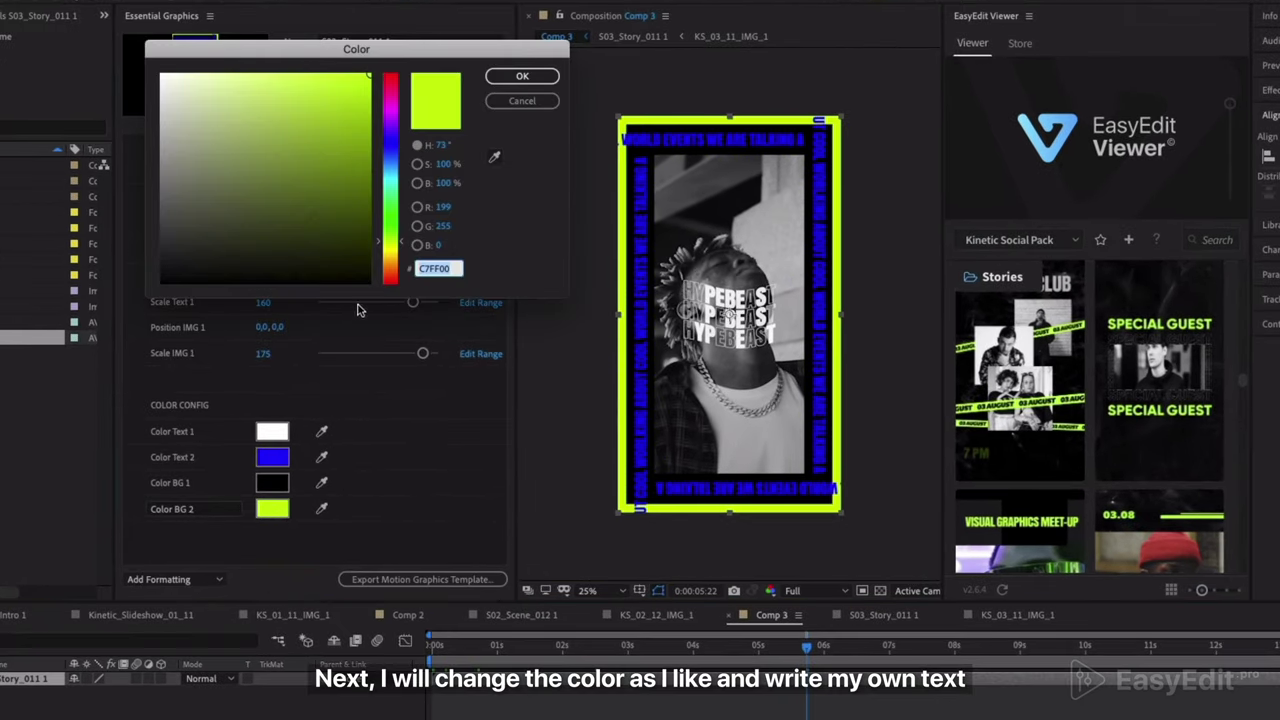
pyautogui.moveTo(389, 215); pyautogui.dragTo(390, 74)
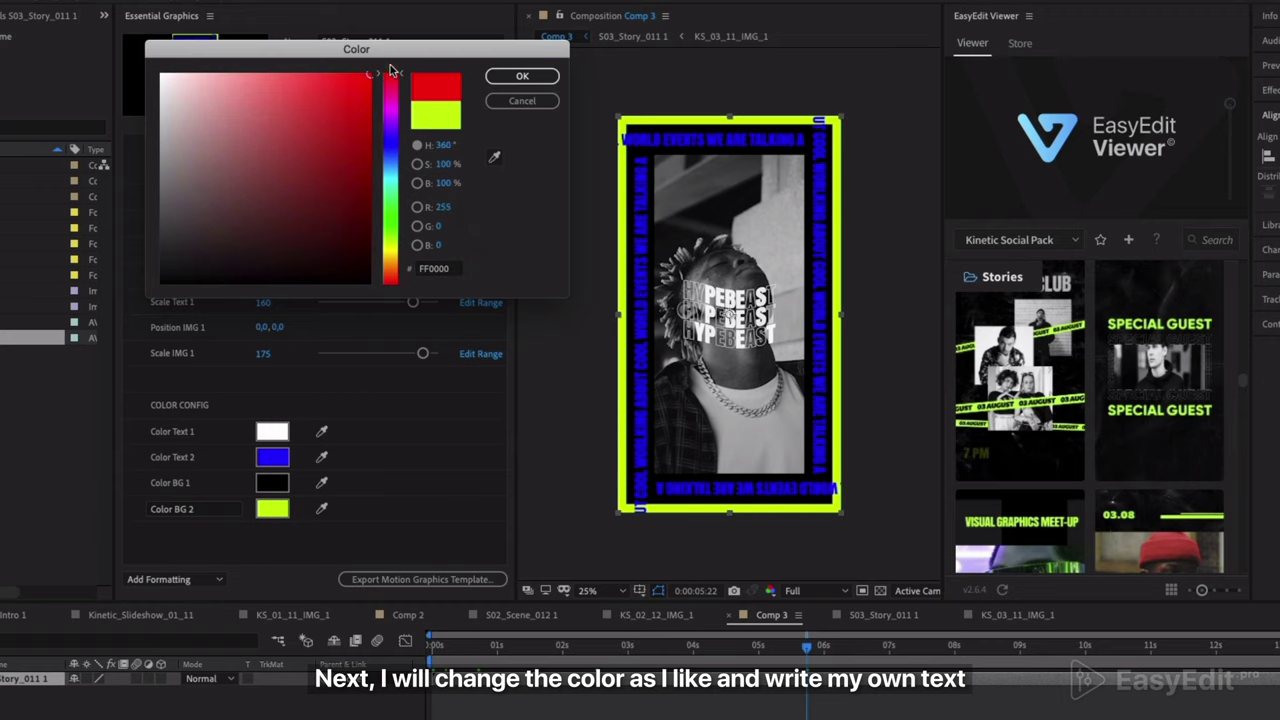
pyautogui.click(522, 77)
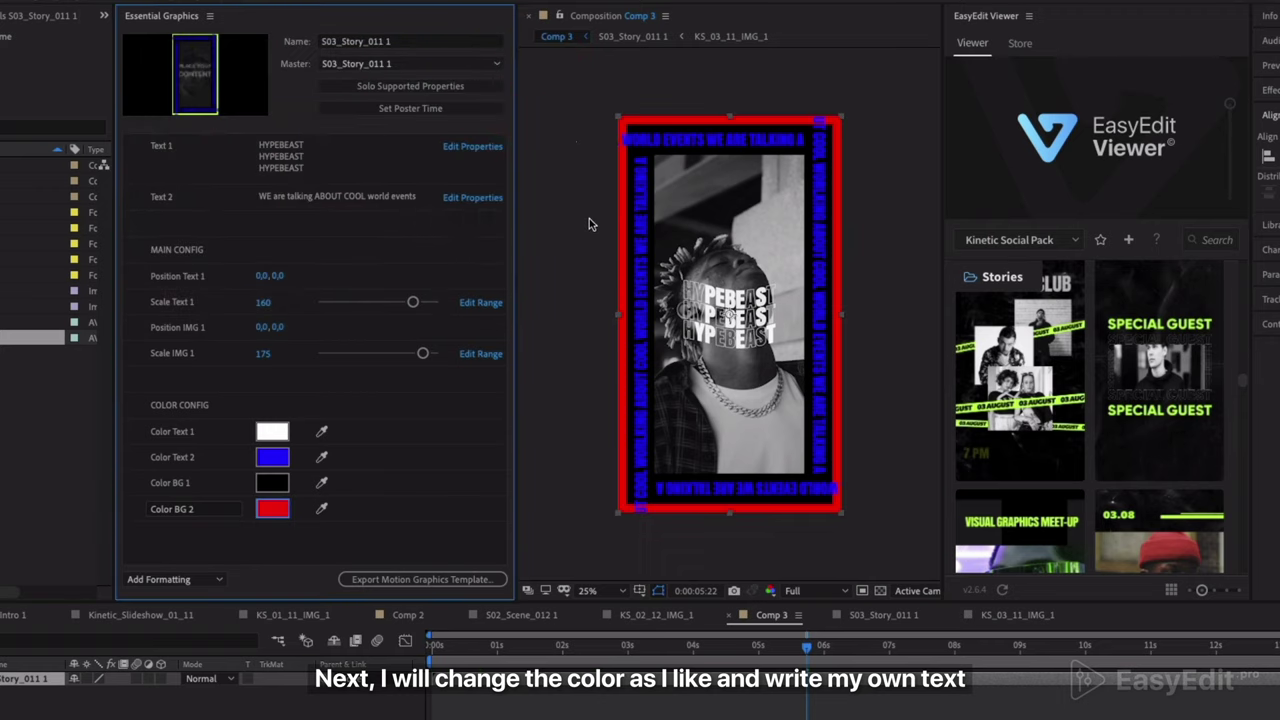
# Set Color Text 2 to white FFFFFF for the running side text.
pyautogui.click(286, 464)
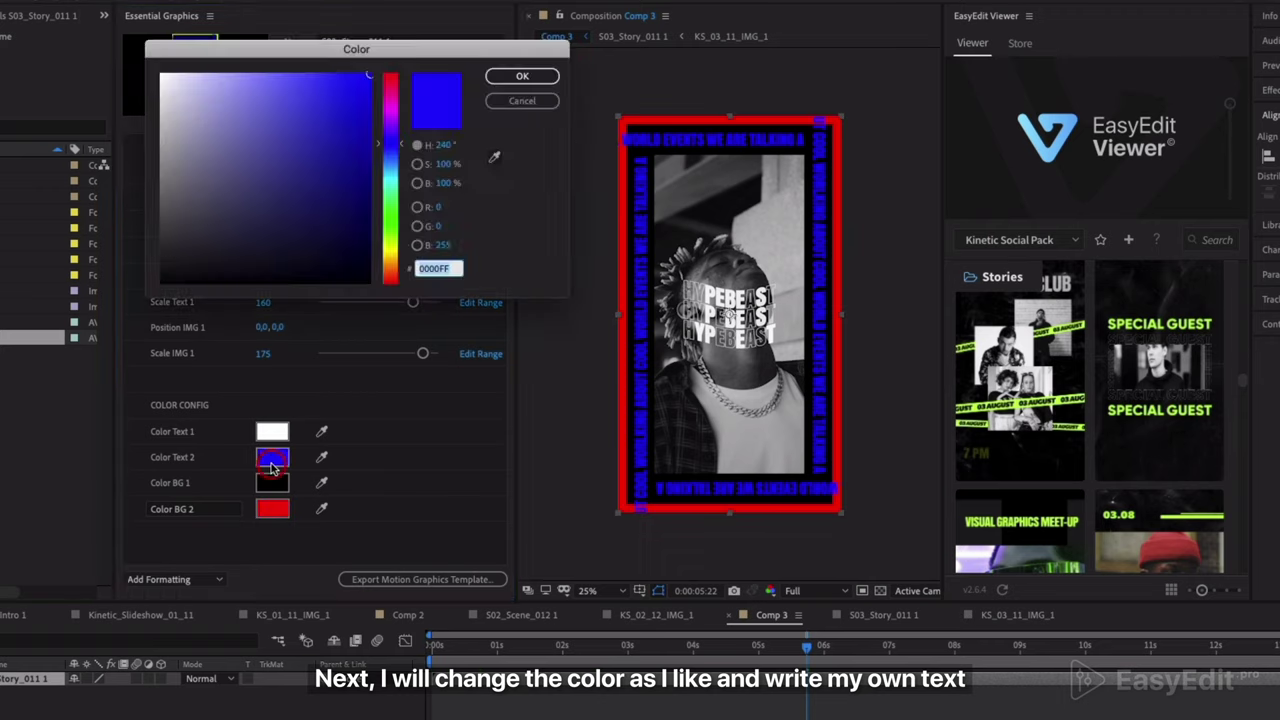
pyautogui.moveTo(294, 220); pyautogui.dragTo(160, 75)
pyautogui.click(522, 77)
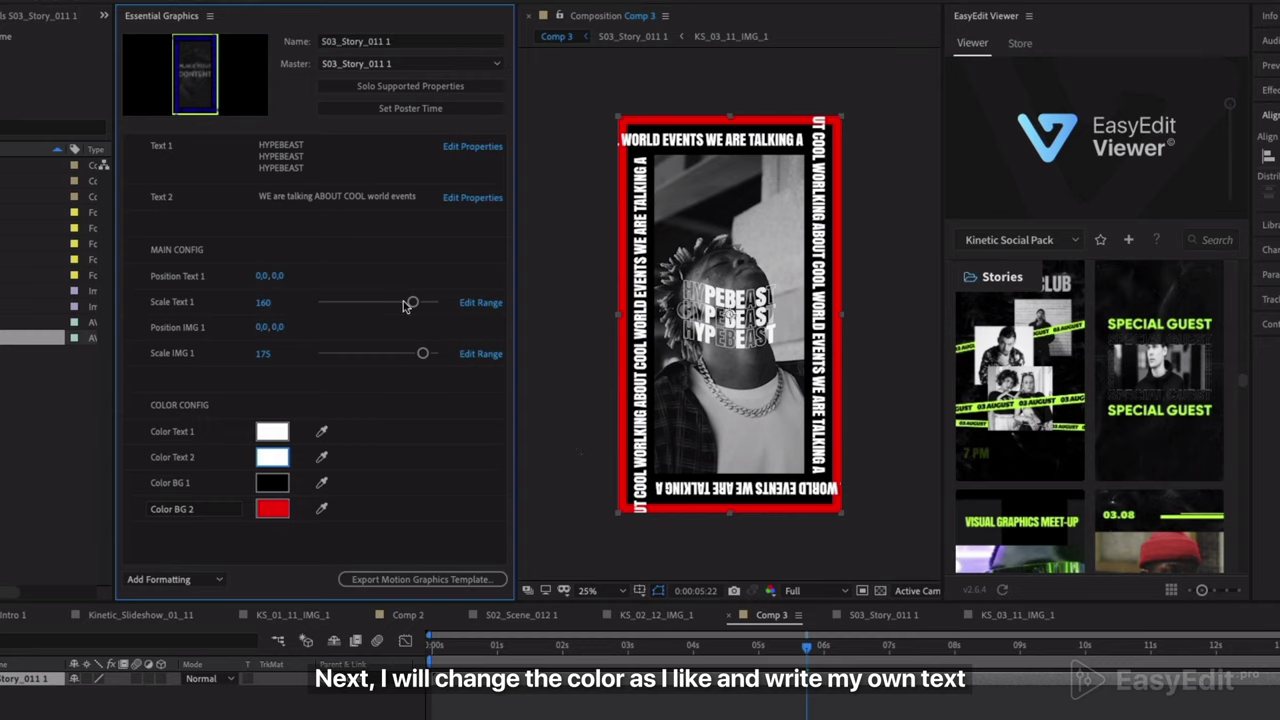
# Replace the HYPEBEAST headline in Text 1 with URBAN FASHION on three stacked lines.
pyautogui.click(284, 155)
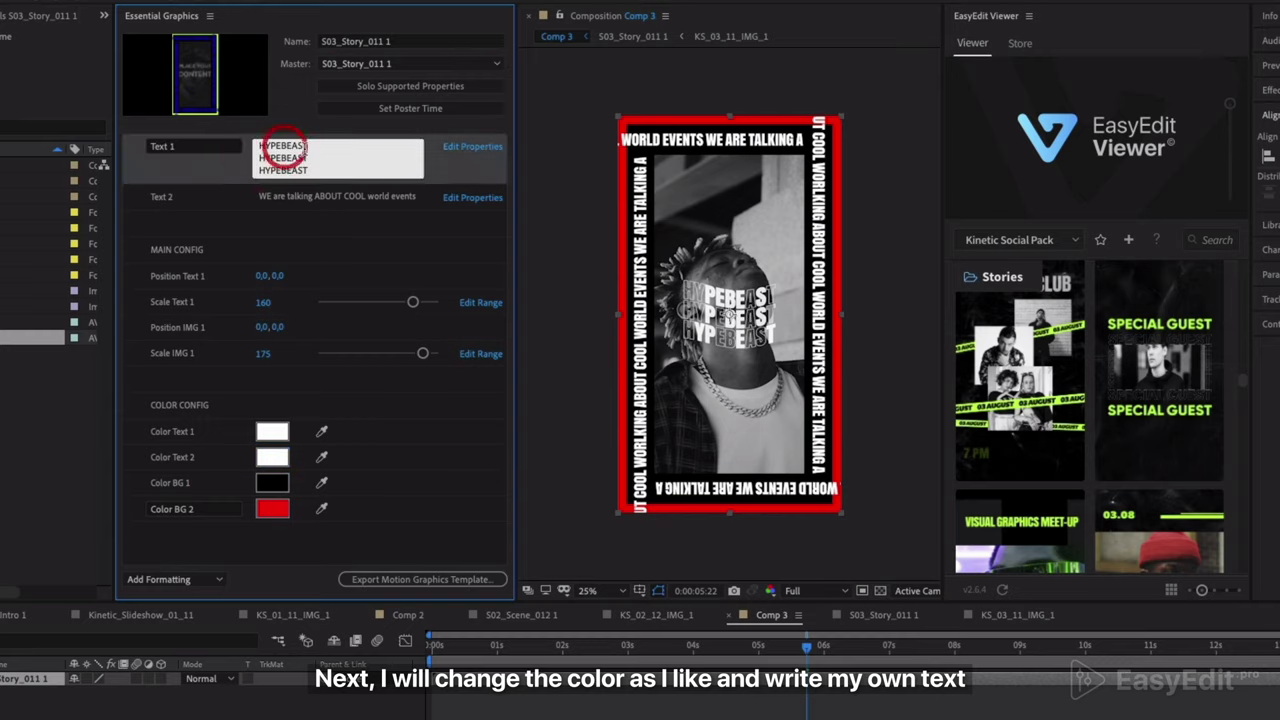
pyautogui.moveTo(310, 171); pyautogui.dragTo(254, 145)
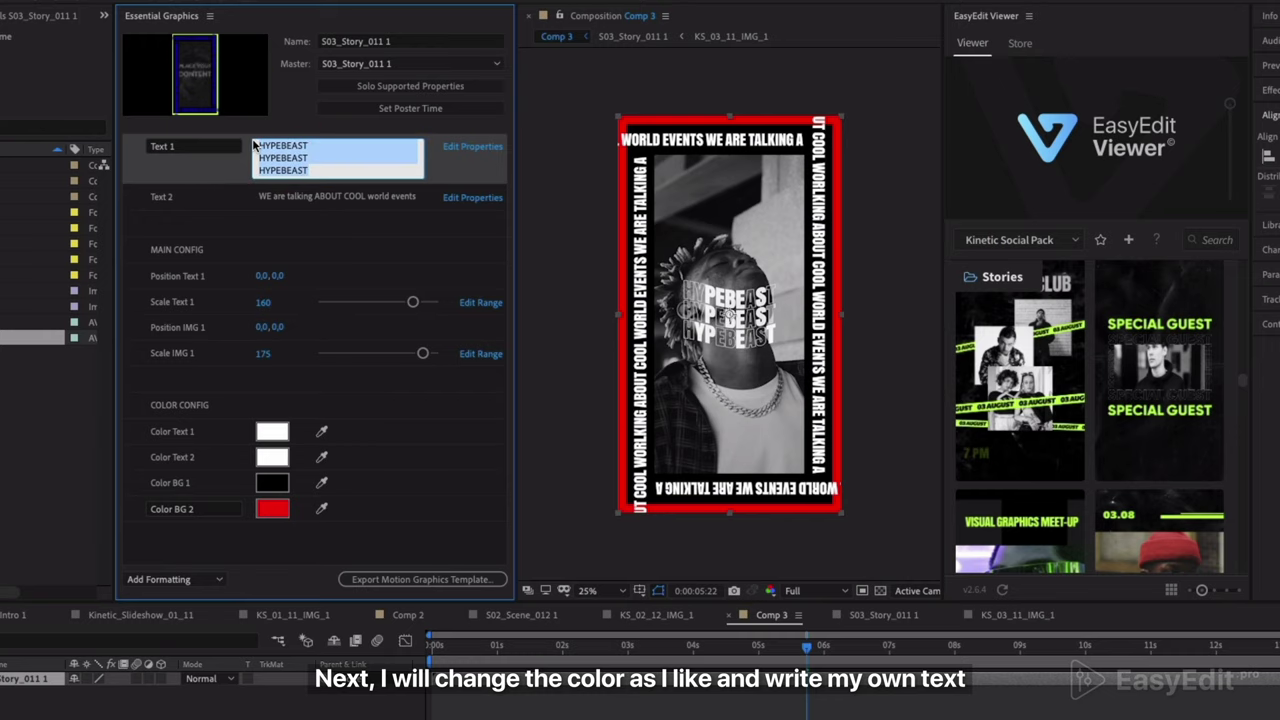
pyautogui.write('UR')
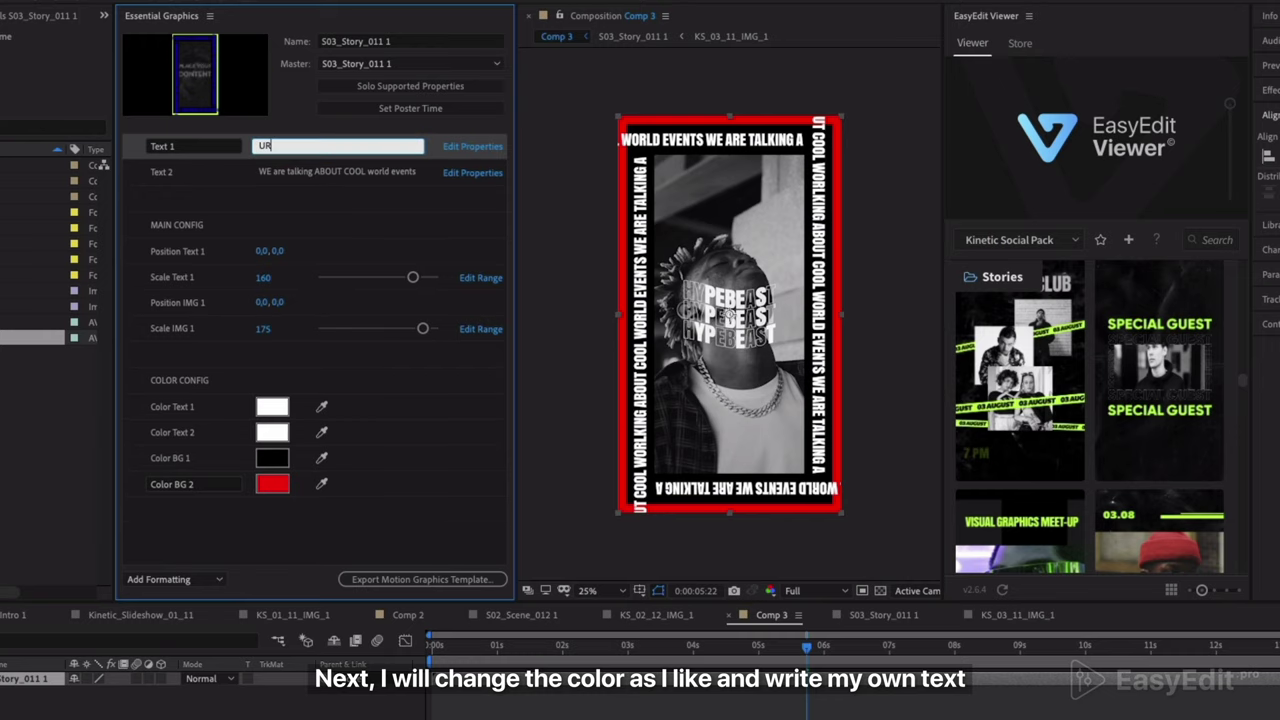
pyautogui.write('BAN FASHION')
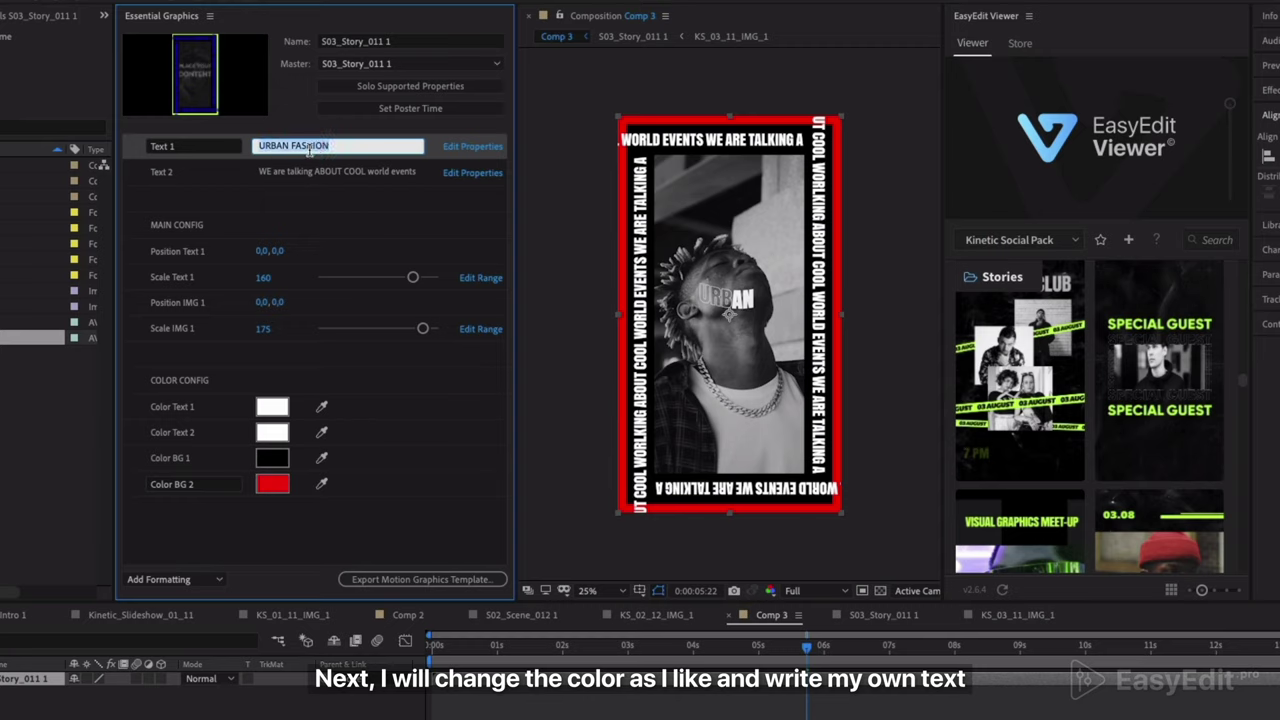
pyautogui.press('Return')
pyautogui.write('URBAN FASHION')
pyautogui.press('Return')
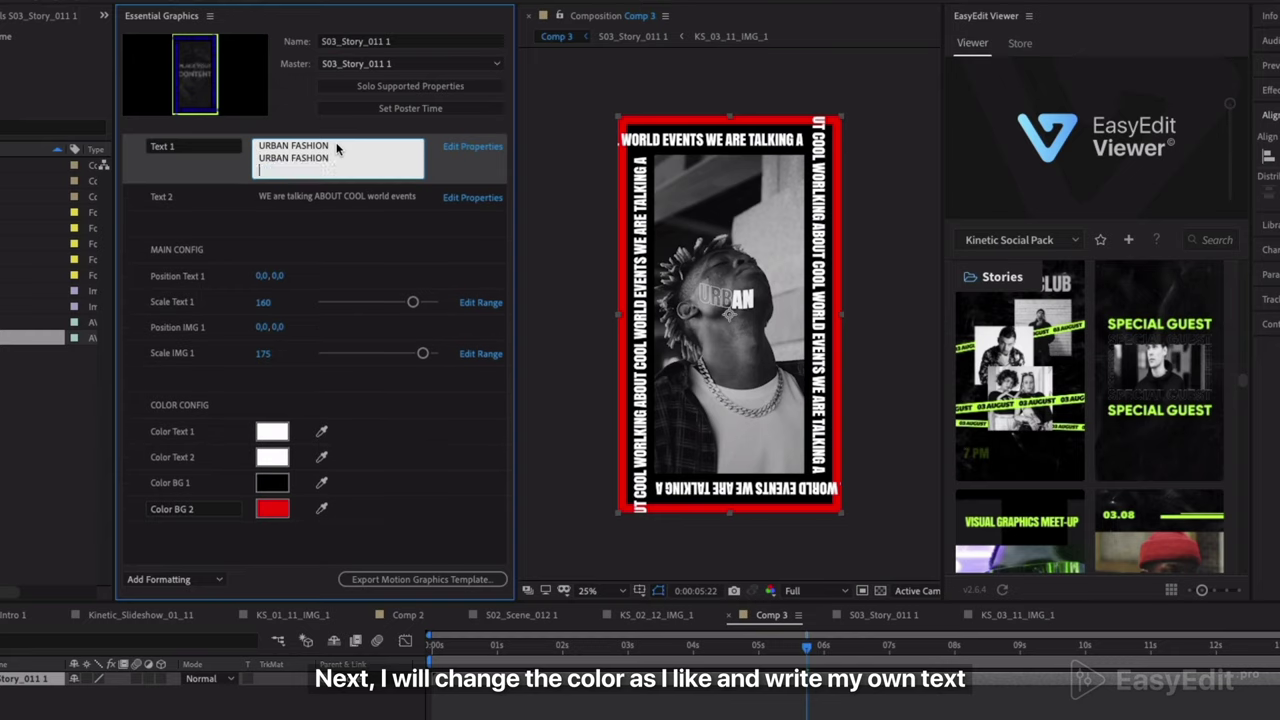
pyautogui.write('URBAN FASHION')
pyautogui.click(234, 204)
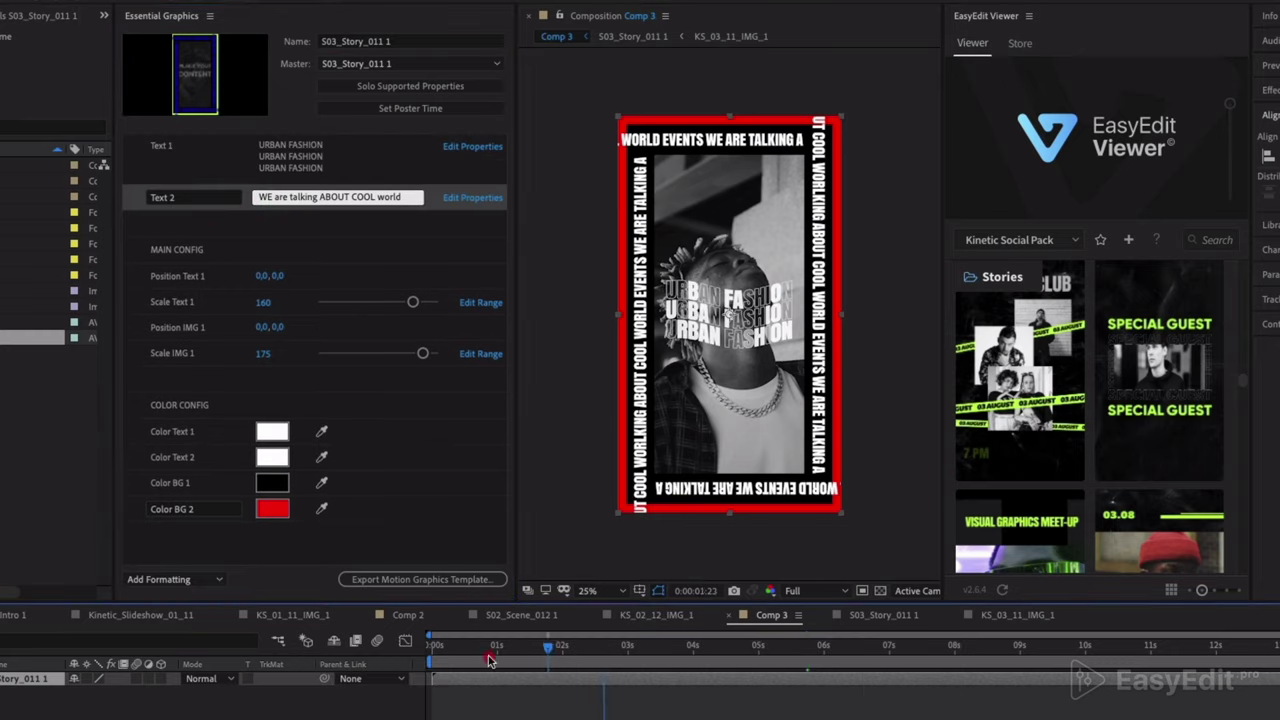
# Preview the edited story from the beginning of Comp 3.
pyautogui.press('Home')
pyautogui.press('space')
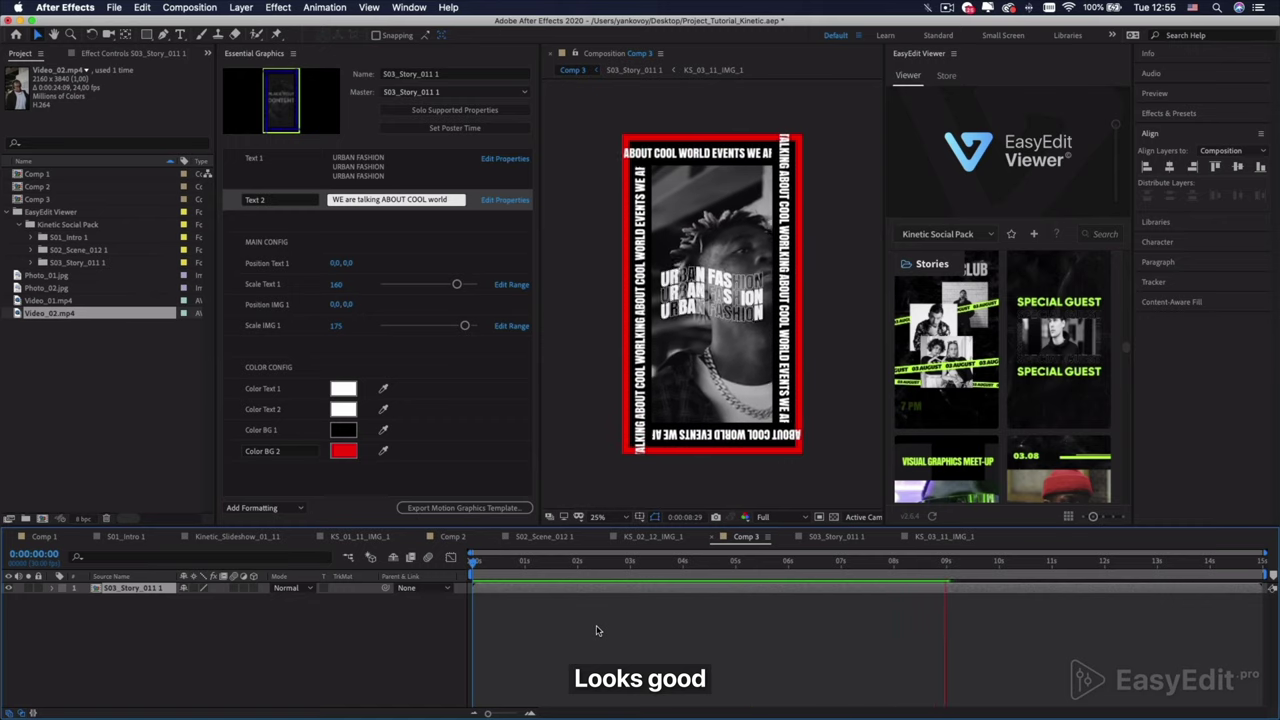
pyautogui.press('space')
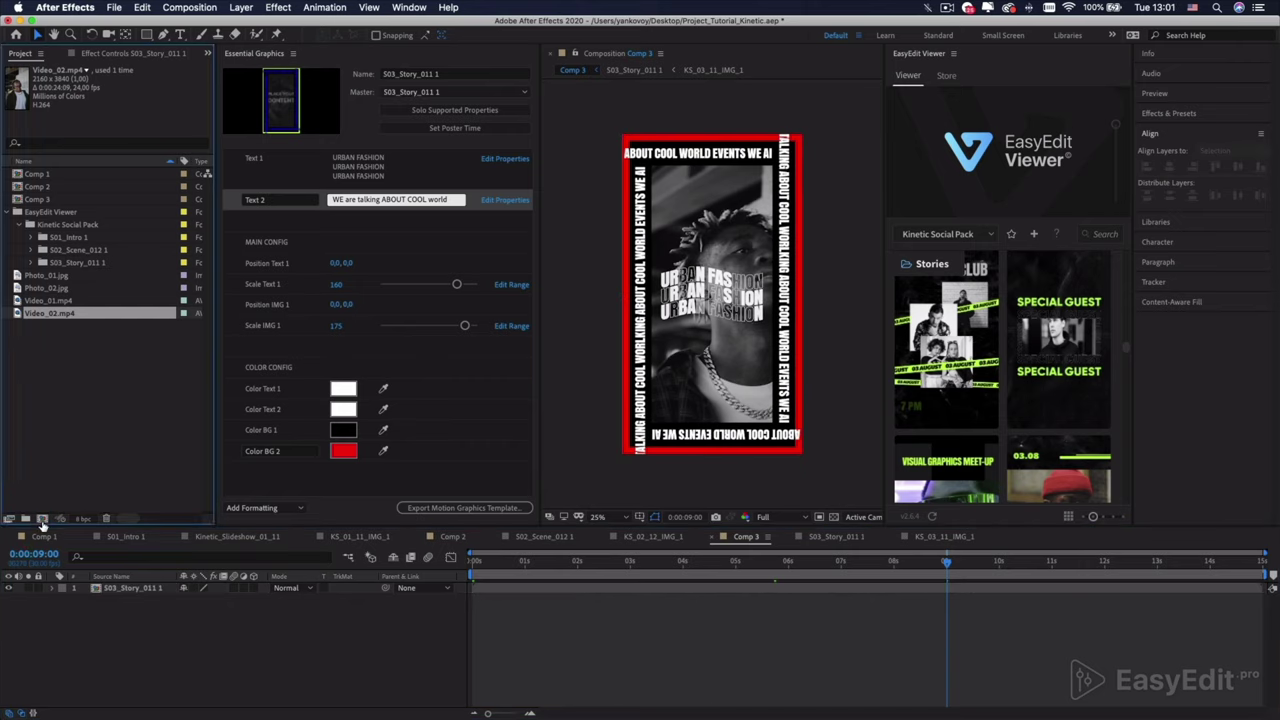
# Create Comp 4 at 1920×1080, 30 fps, 20 seconds long.
pyautogui.click(42, 519)
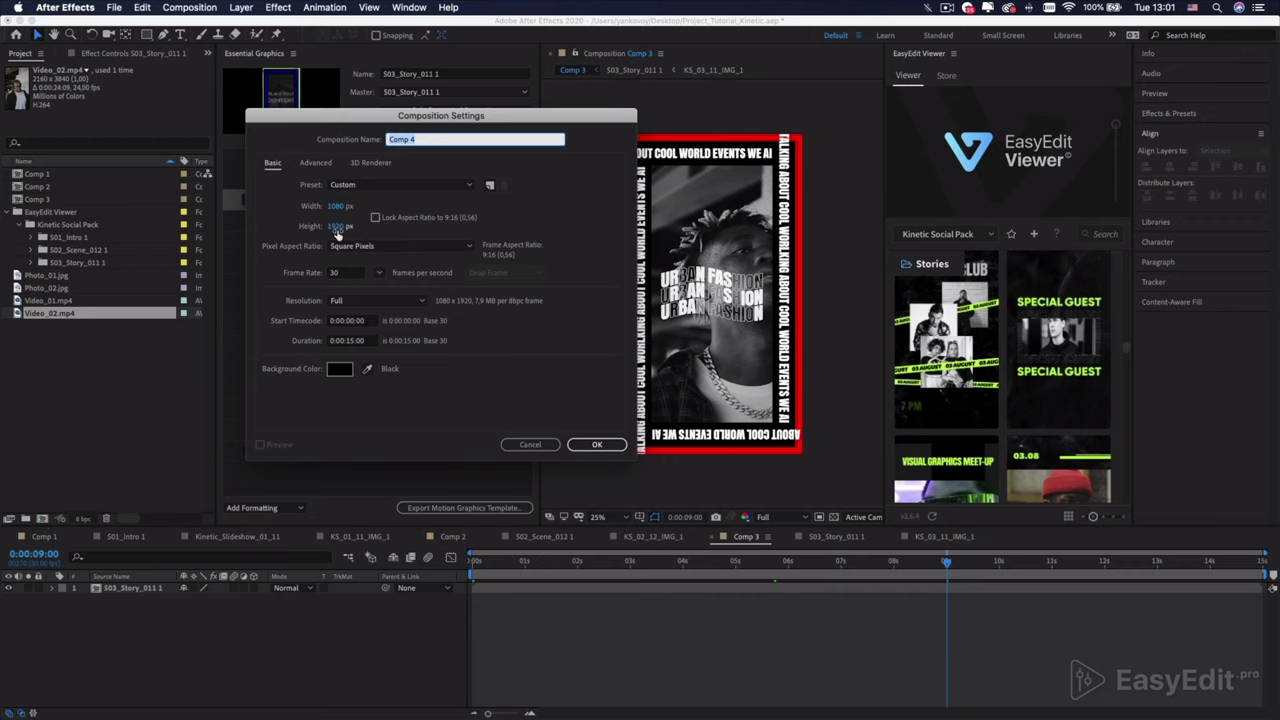
pyautogui.click(337, 227)
pyautogui.write('1080')
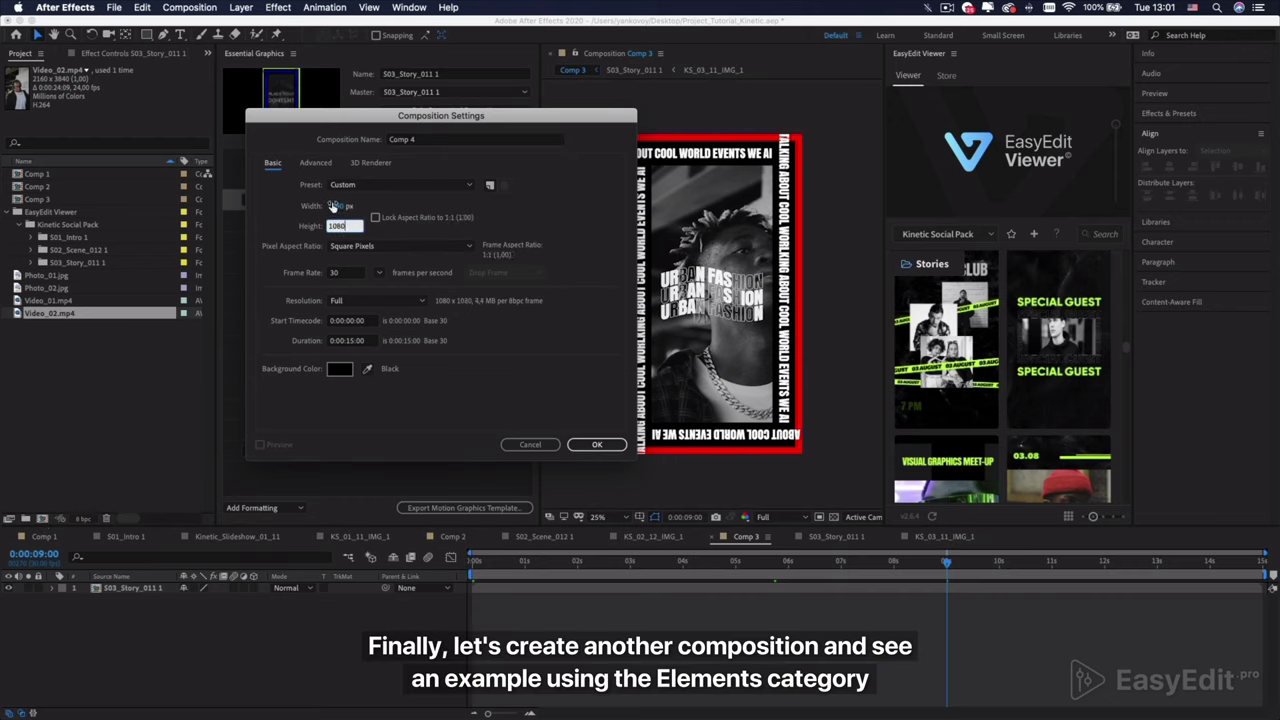
pyautogui.click(333, 206)
pyautogui.write('1920')
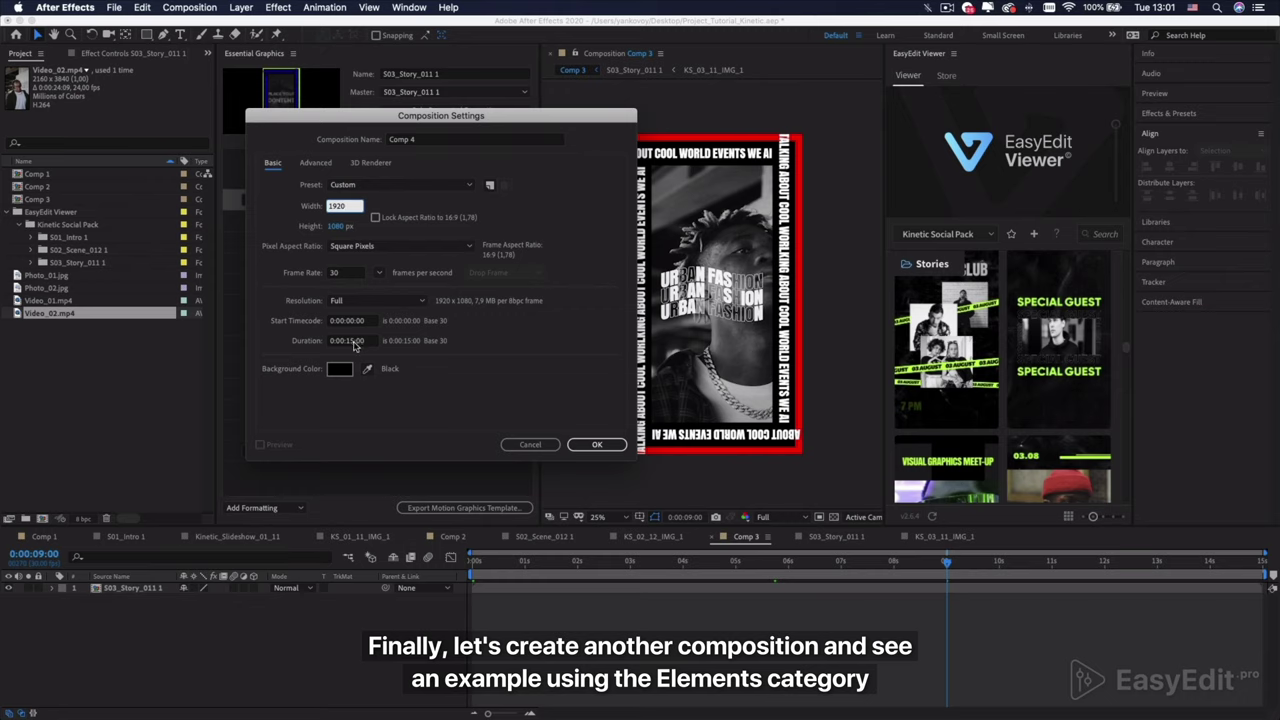
pyautogui.click(353, 342)
pyautogui.click(594, 445)
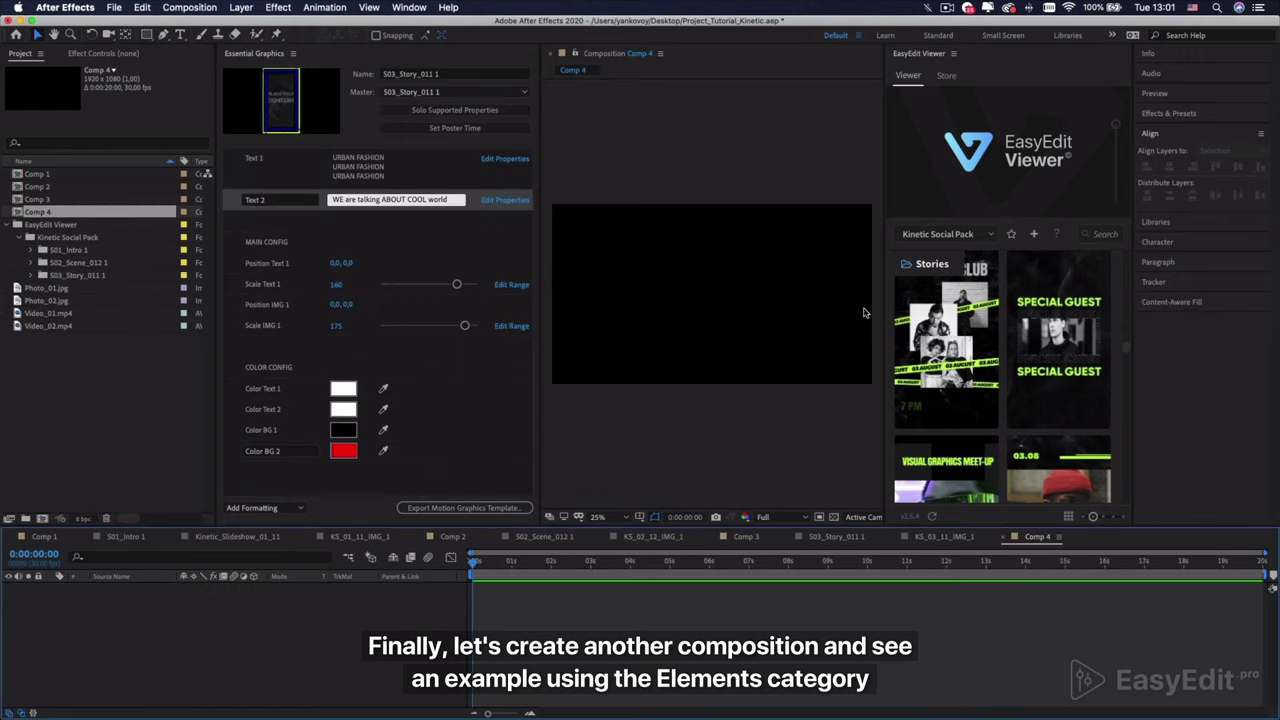
# Leave Stories and browse the Kinetic Social Pack's Elements category in EasyEdit Viewer.
pyautogui.click(938, 272)
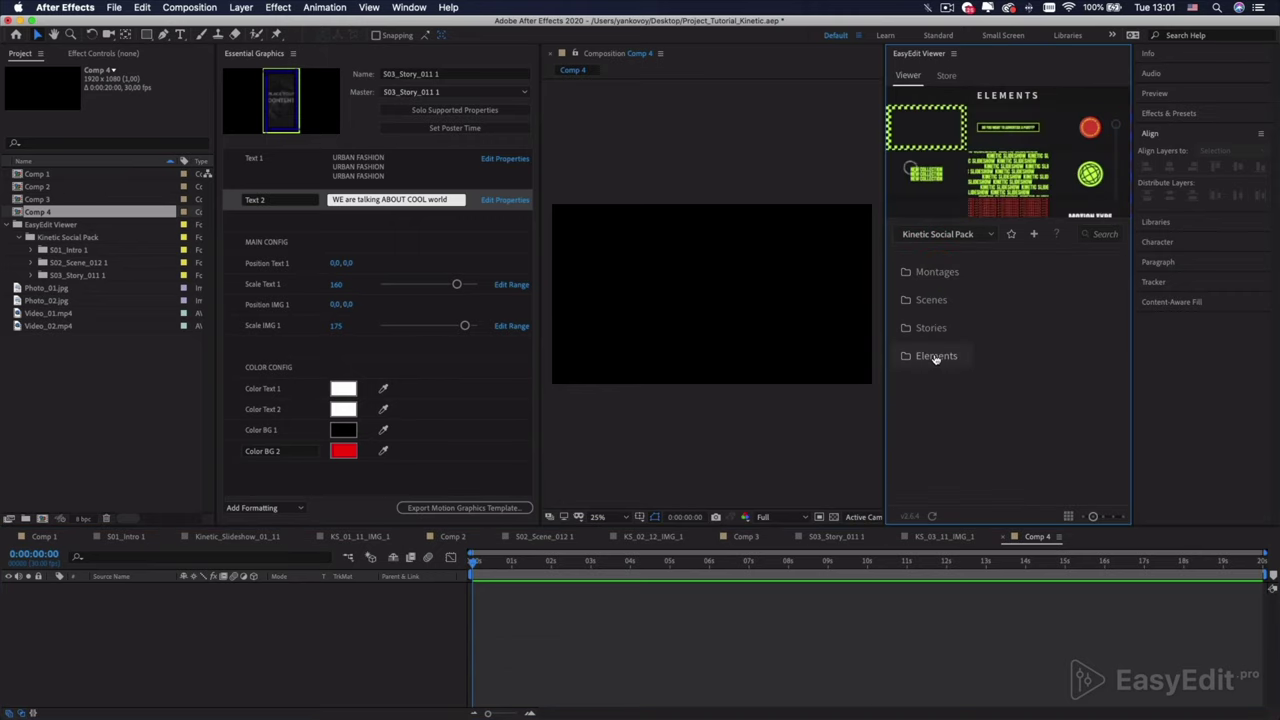
pyautogui.click(935, 358)
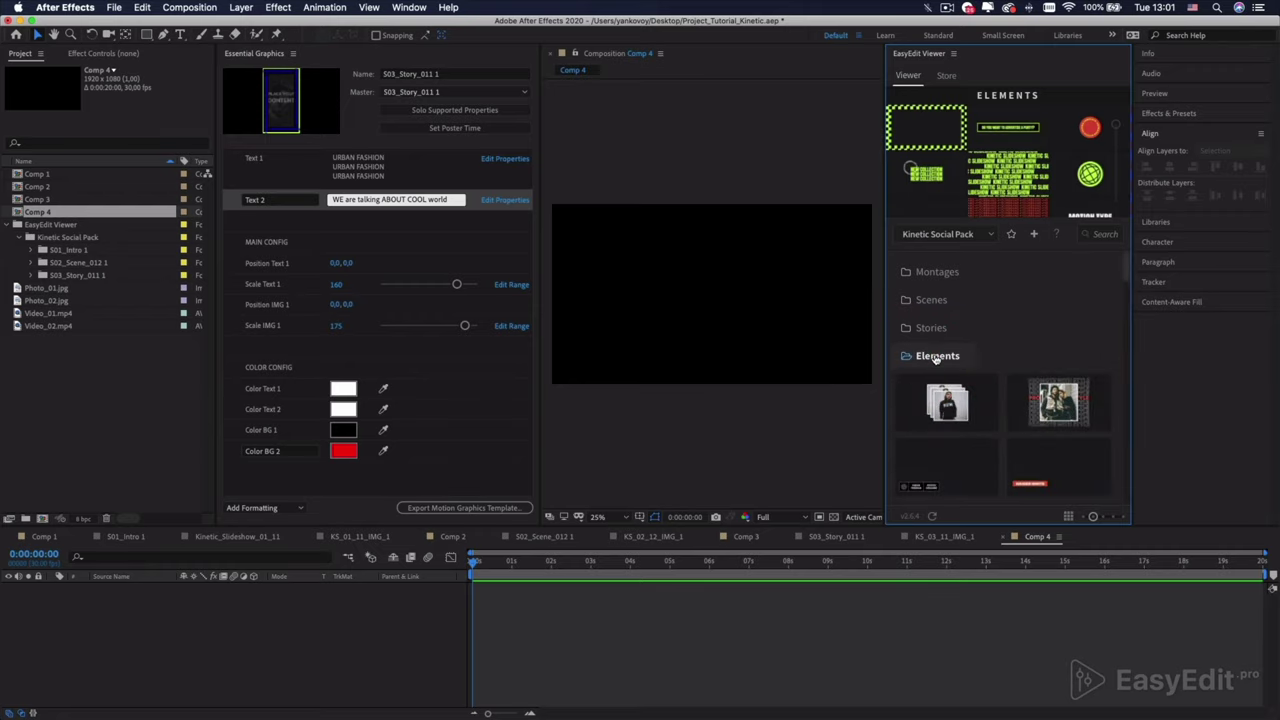
pyautogui.scroll(-2, 935, 358)
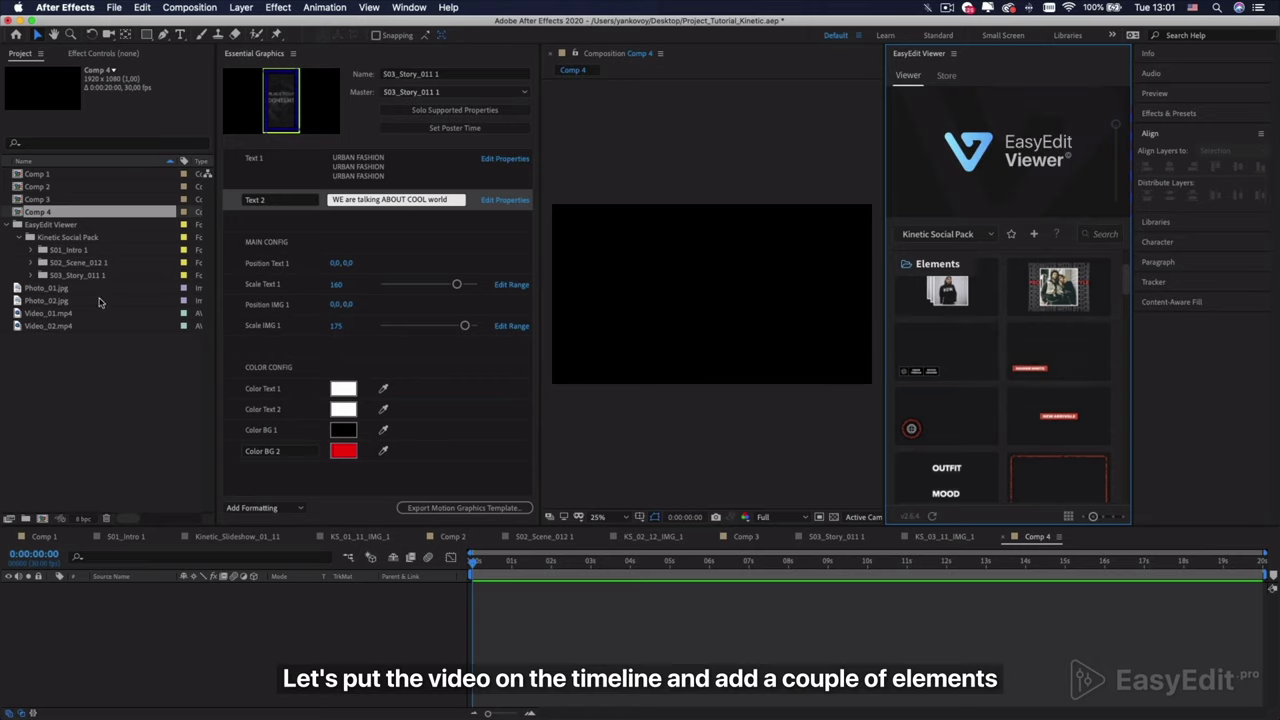
# Add Video_01.mp4 to Comp 4 scaled to fit, then import the S01_Lower_Third_002 red lower third.
pyautogui.moveTo(57, 313); pyautogui.dragTo(116, 605)
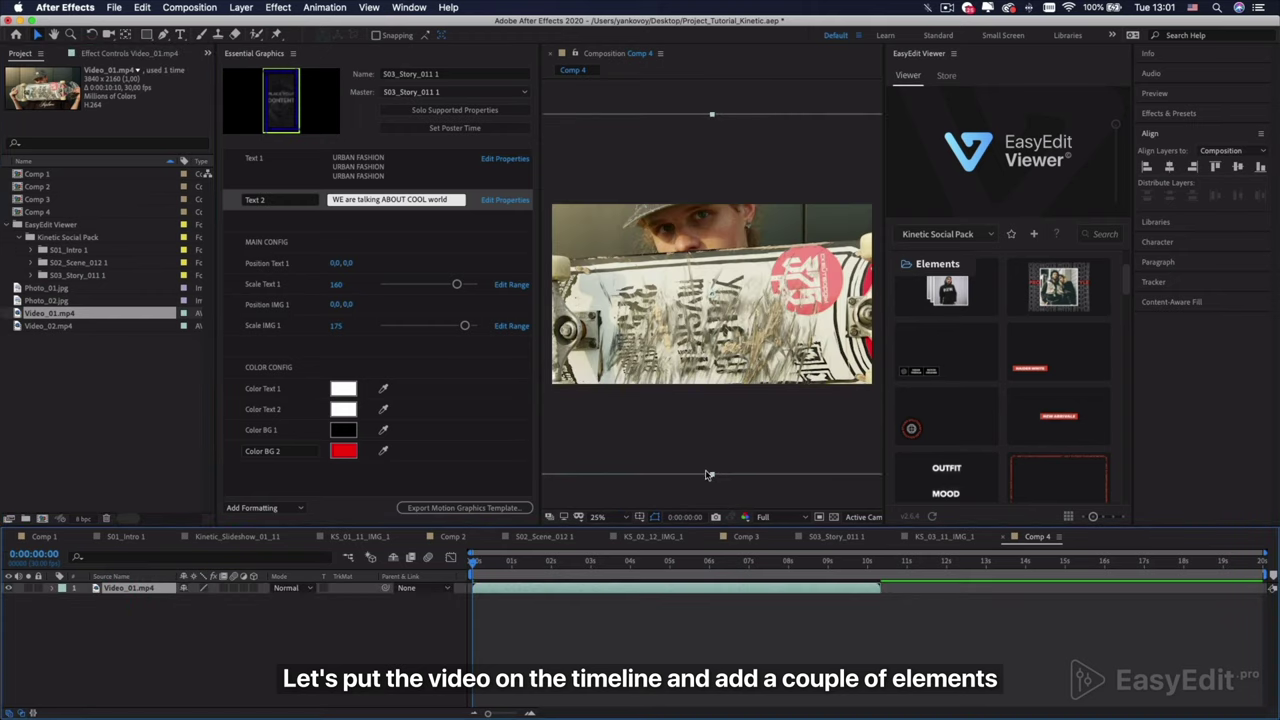
pyautogui.moveTo(711, 478); pyautogui.dragTo(676, 389)
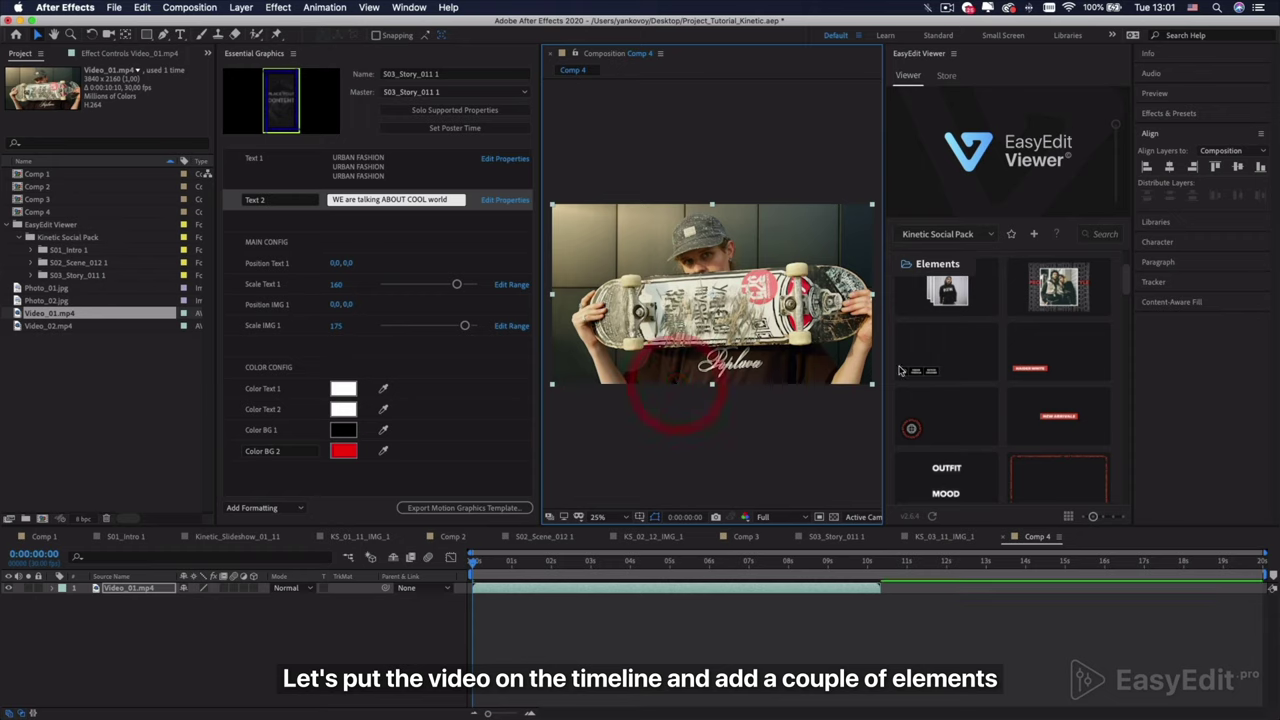
pyautogui.click(1038, 372)
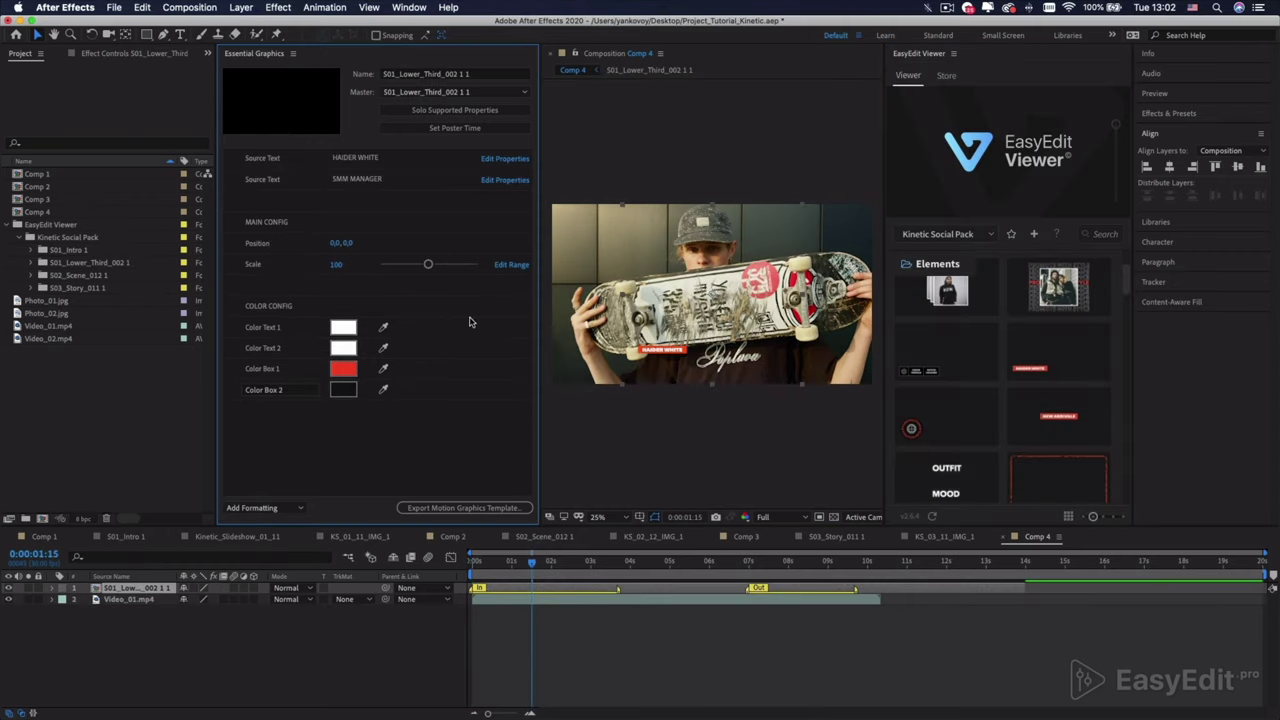
# Scale the red lower third to 185 and move it left to position -320,0.
pyautogui.moveTo(429, 266); pyautogui.dragTo(465, 266)
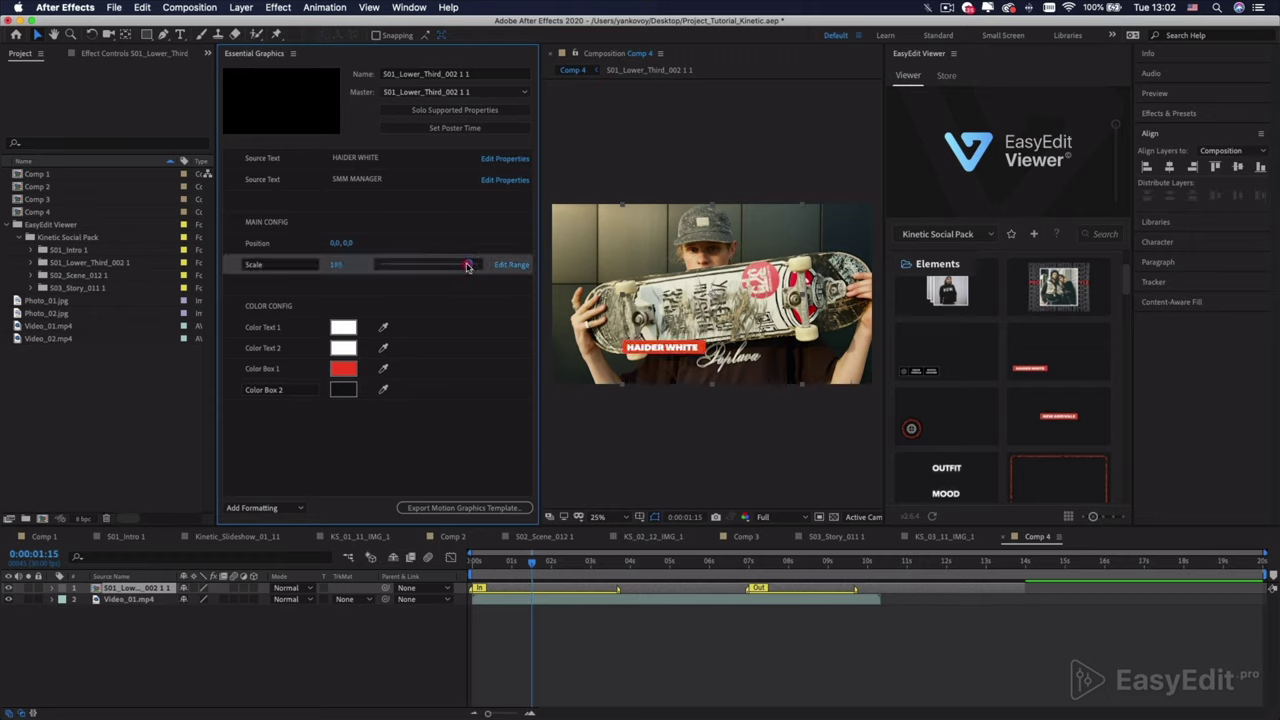
pyautogui.click(736, 376)
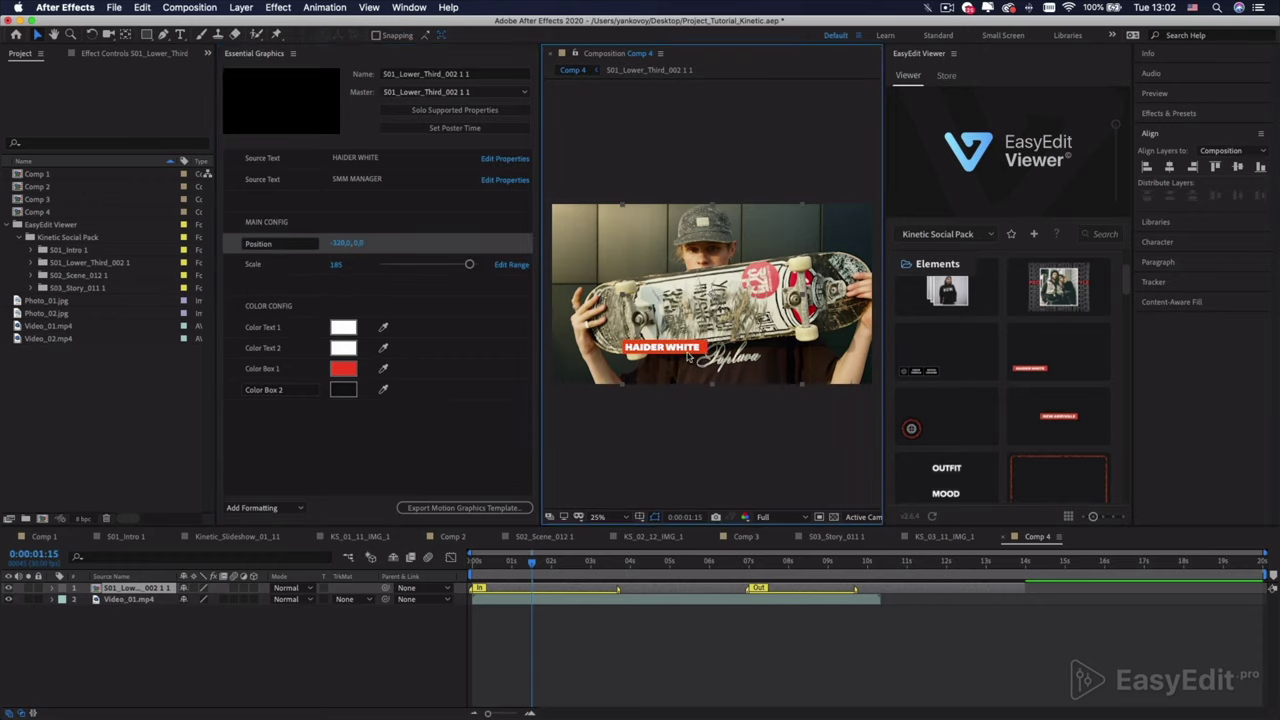
pyautogui.moveTo(691, 352); pyautogui.dragTo(645, 352)
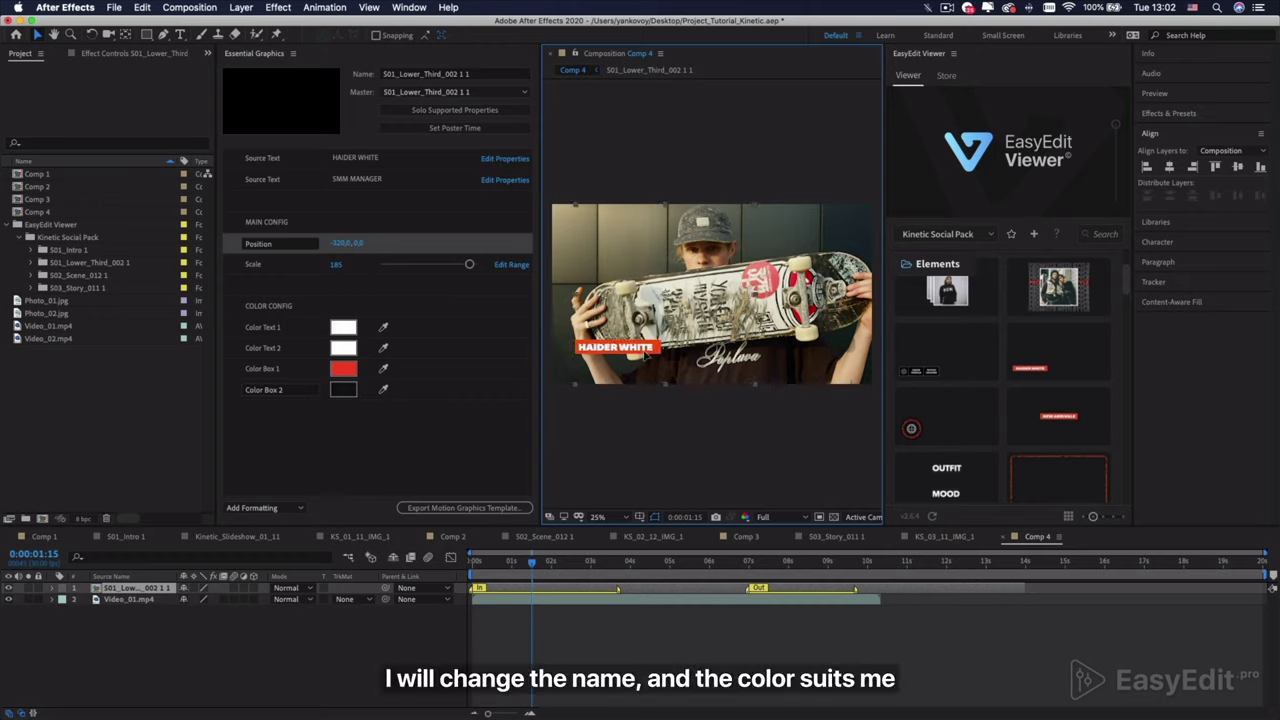
pyautogui.moveTo(645, 352); pyautogui.dragTo(642, 352)
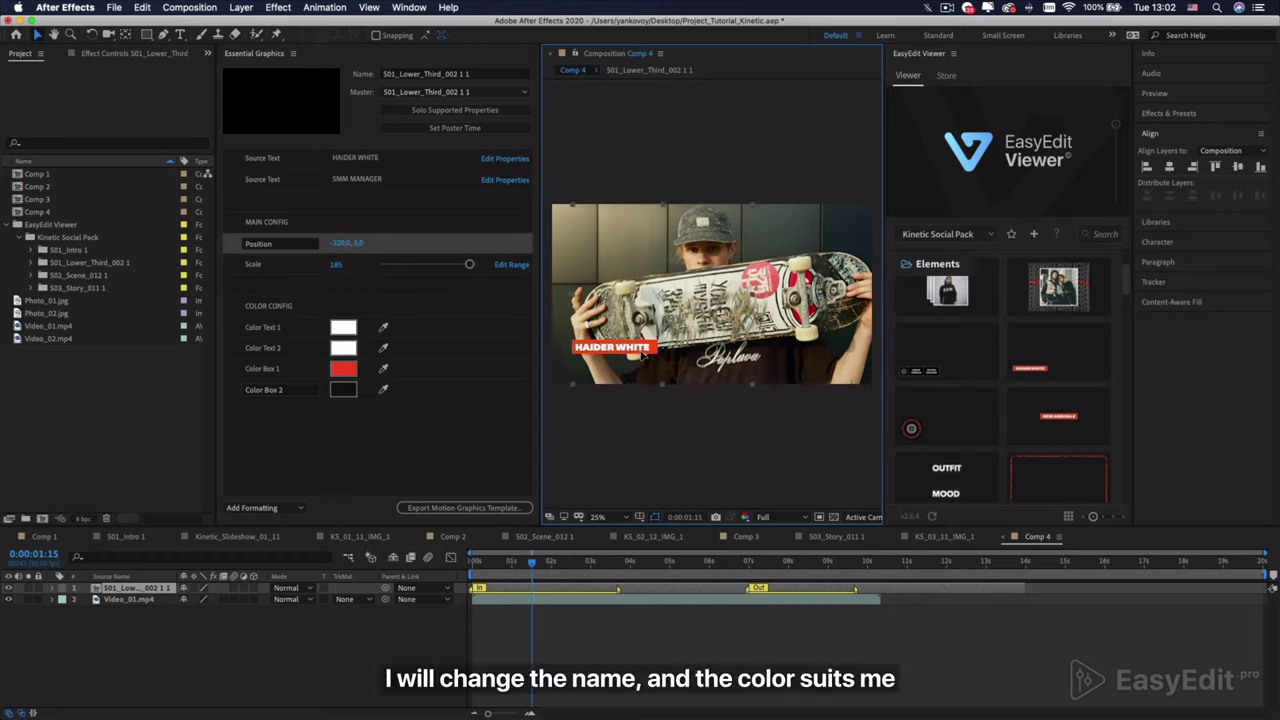
pyautogui.click(374, 163)
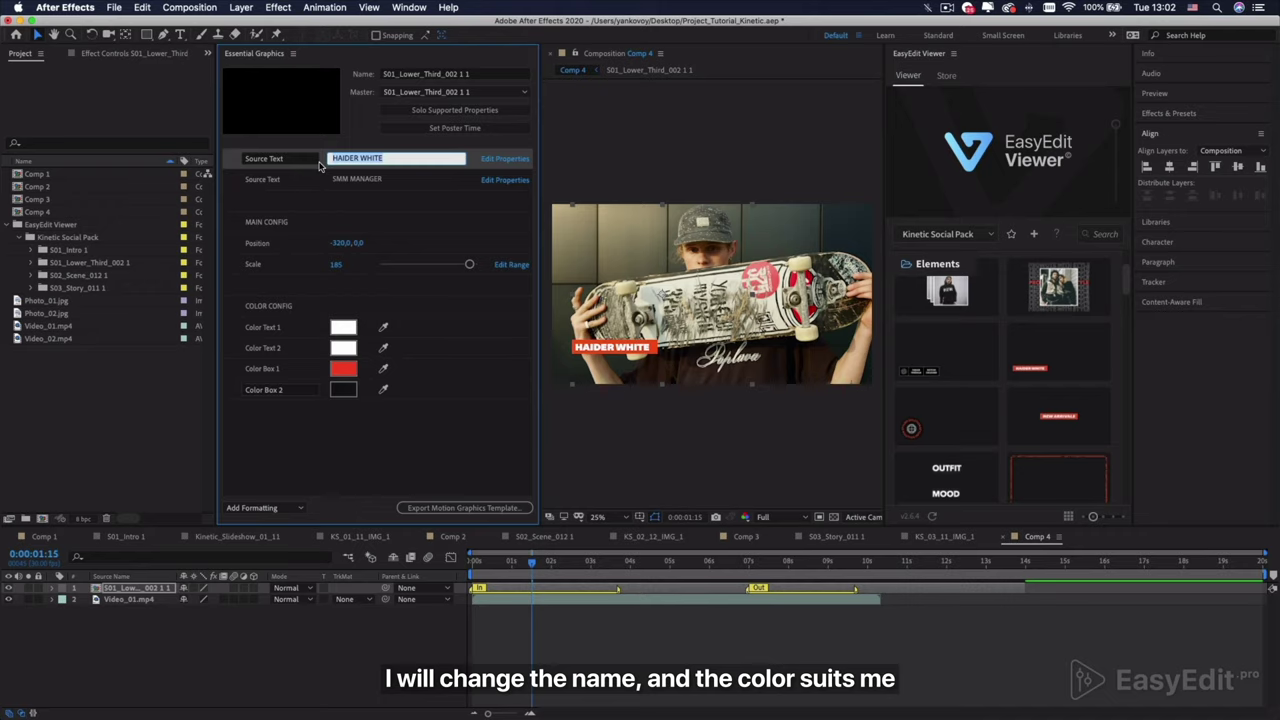
# Replace the lower third's name with the new person's name and the title with SKATEBOARDER.
pyautogui.write('David Smith')
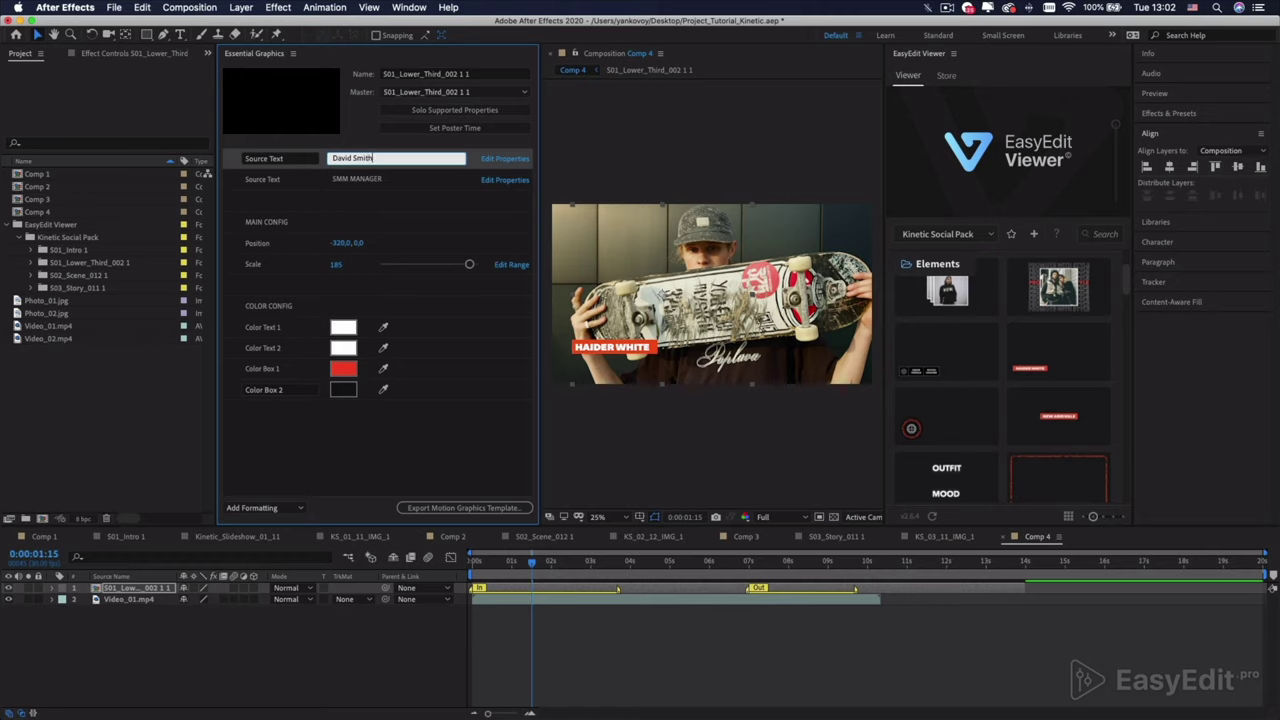
pyautogui.click(348, 181)
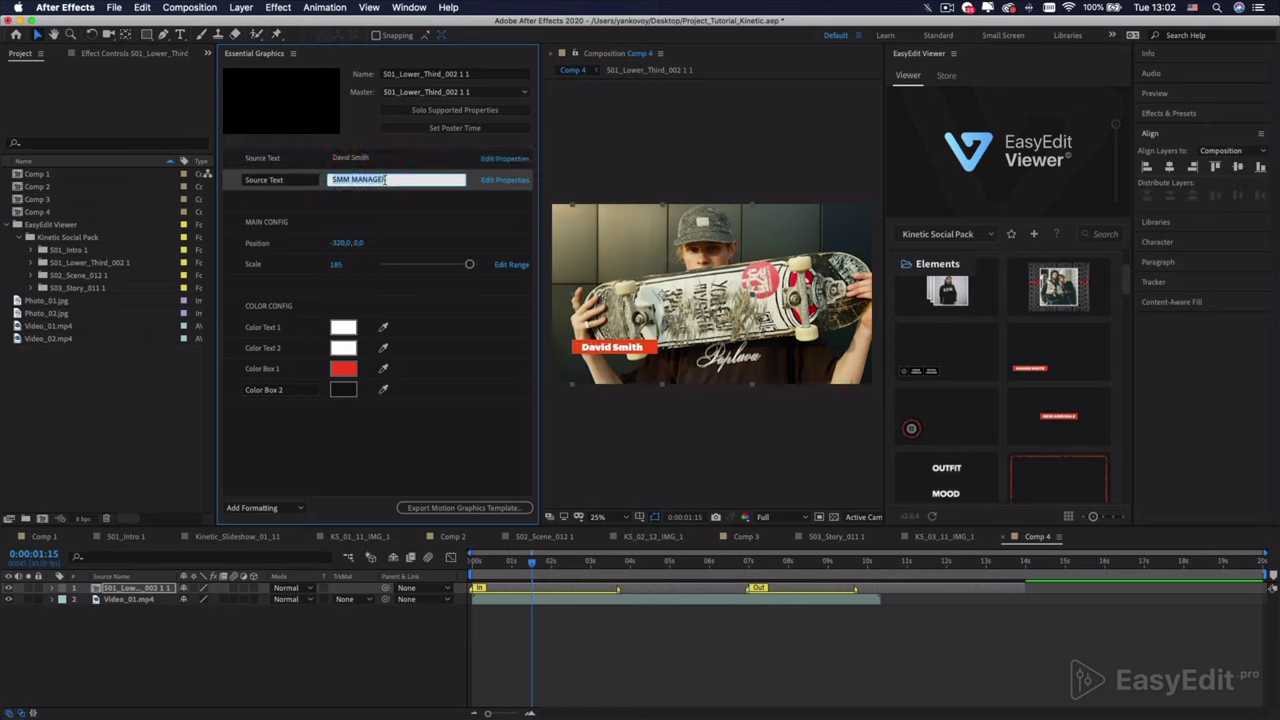
pyautogui.write('S')
pyautogui.write('KATEBOARDER')
pyautogui.click(390, 199)
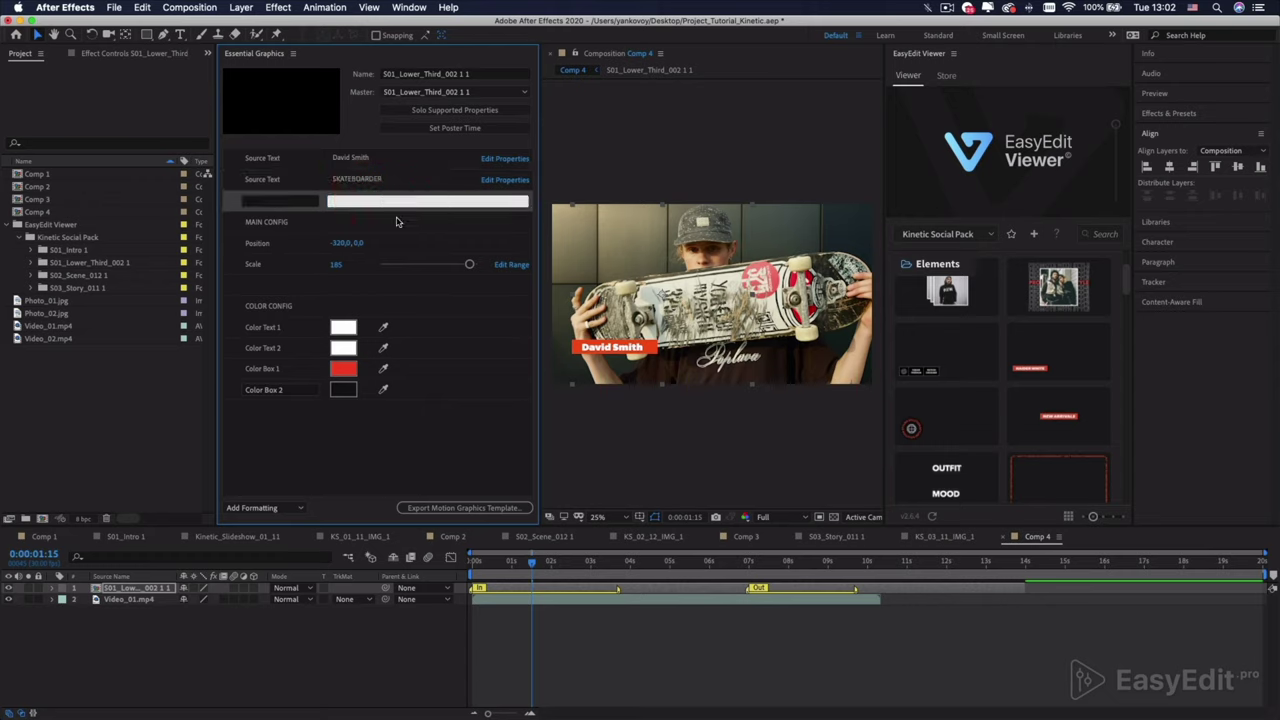
# Dismiss the stray text field, rewind to the start and toggle composition motion blur.
pyautogui.click(392, 236)
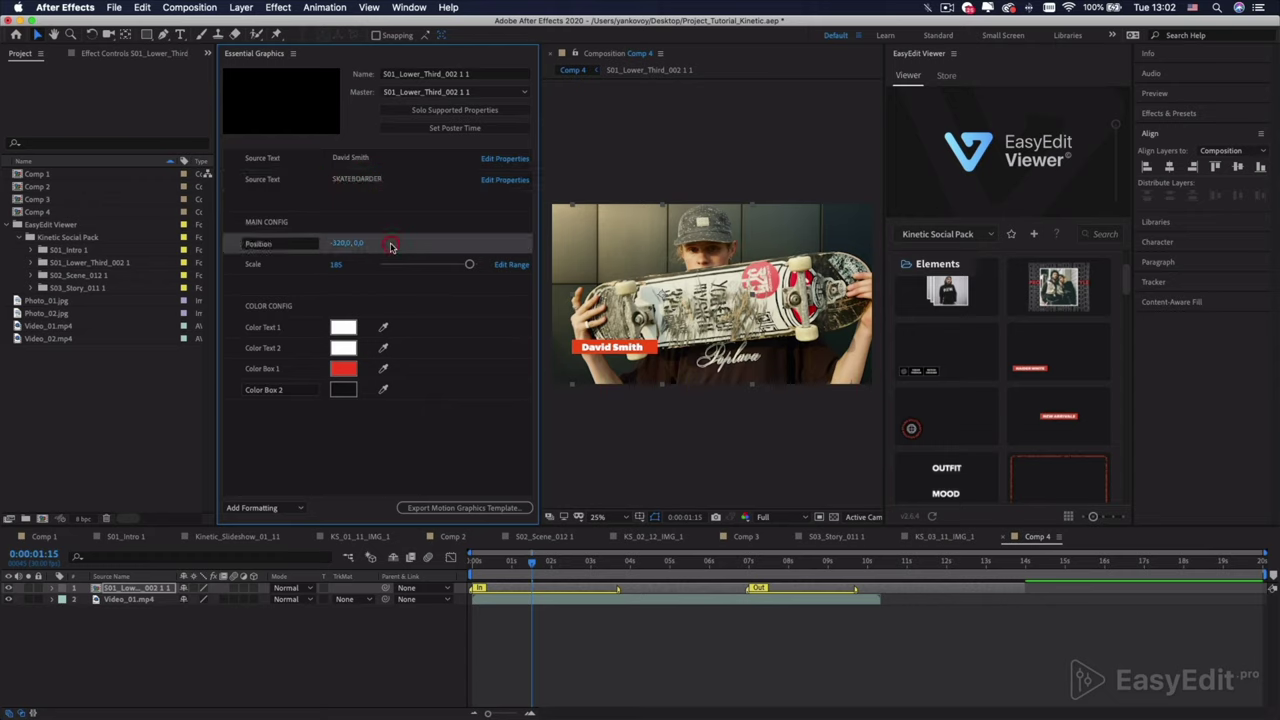
pyautogui.press('Home')
pyautogui.click(428, 558)
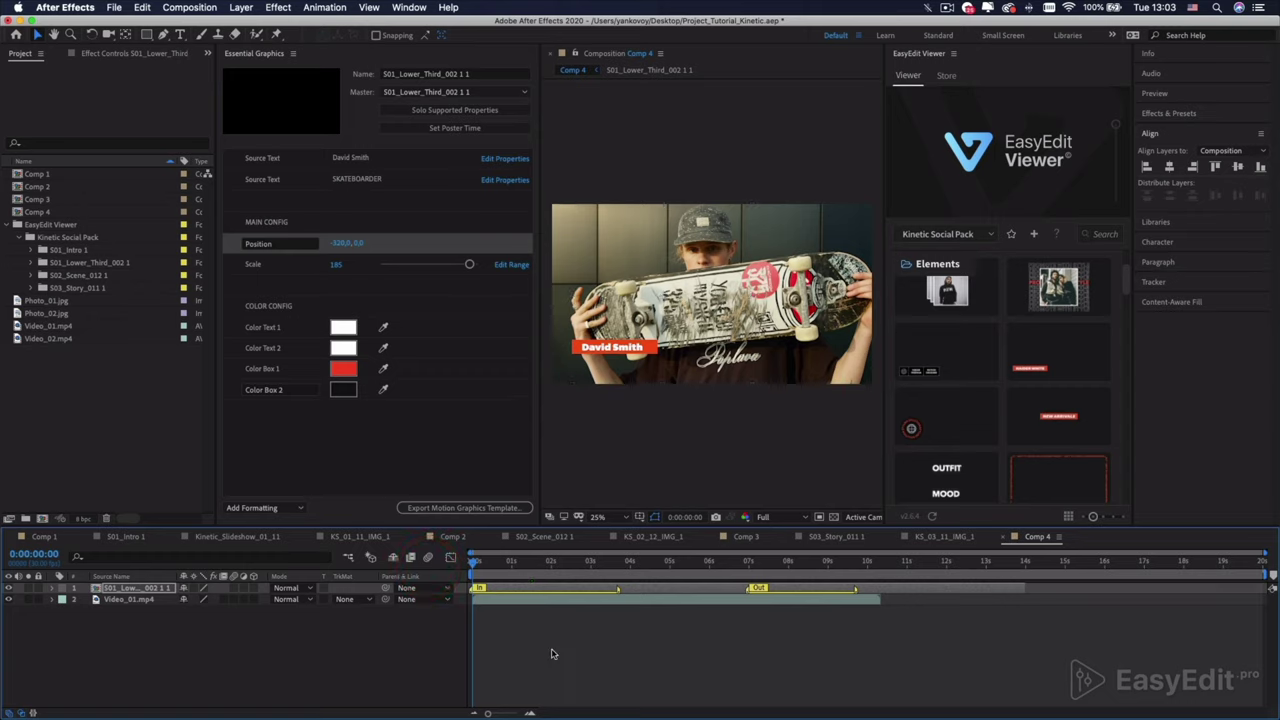
# Preview Comp 4, then import the kinetic text frame from the EasyEdit Viewer at 0:00:04:28.
pyautogui.press('space')
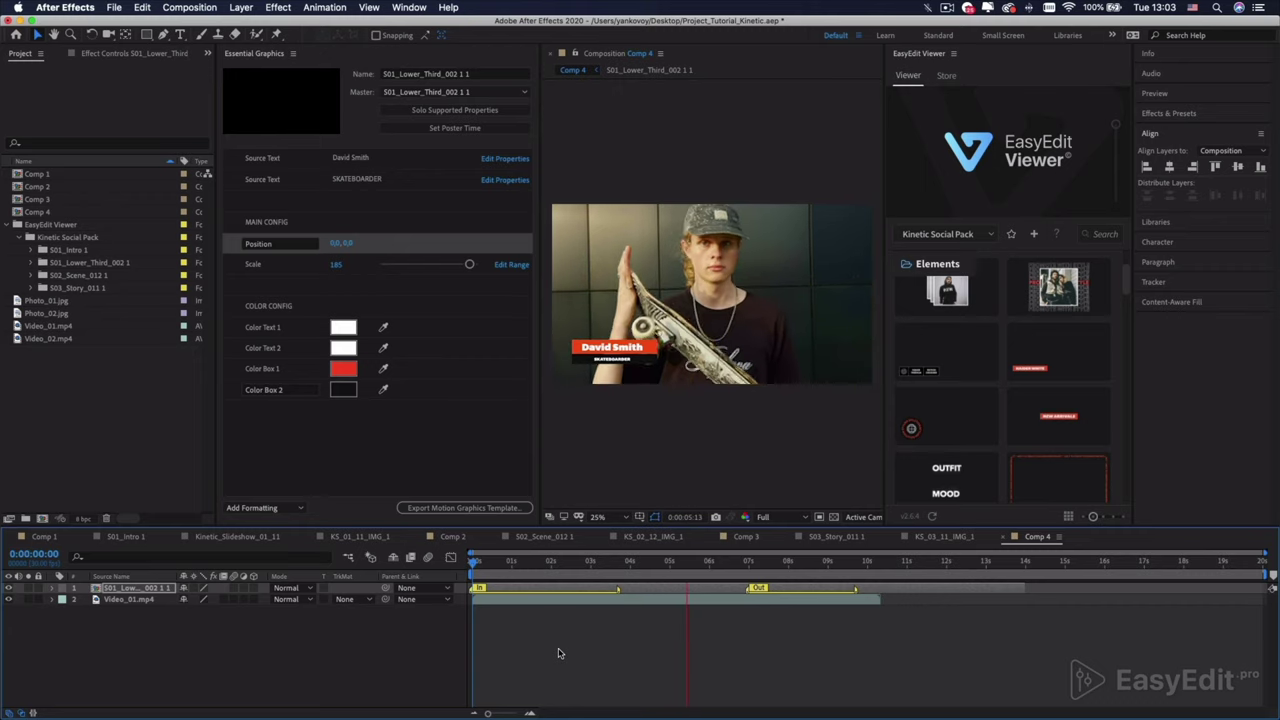
pyautogui.press('space')
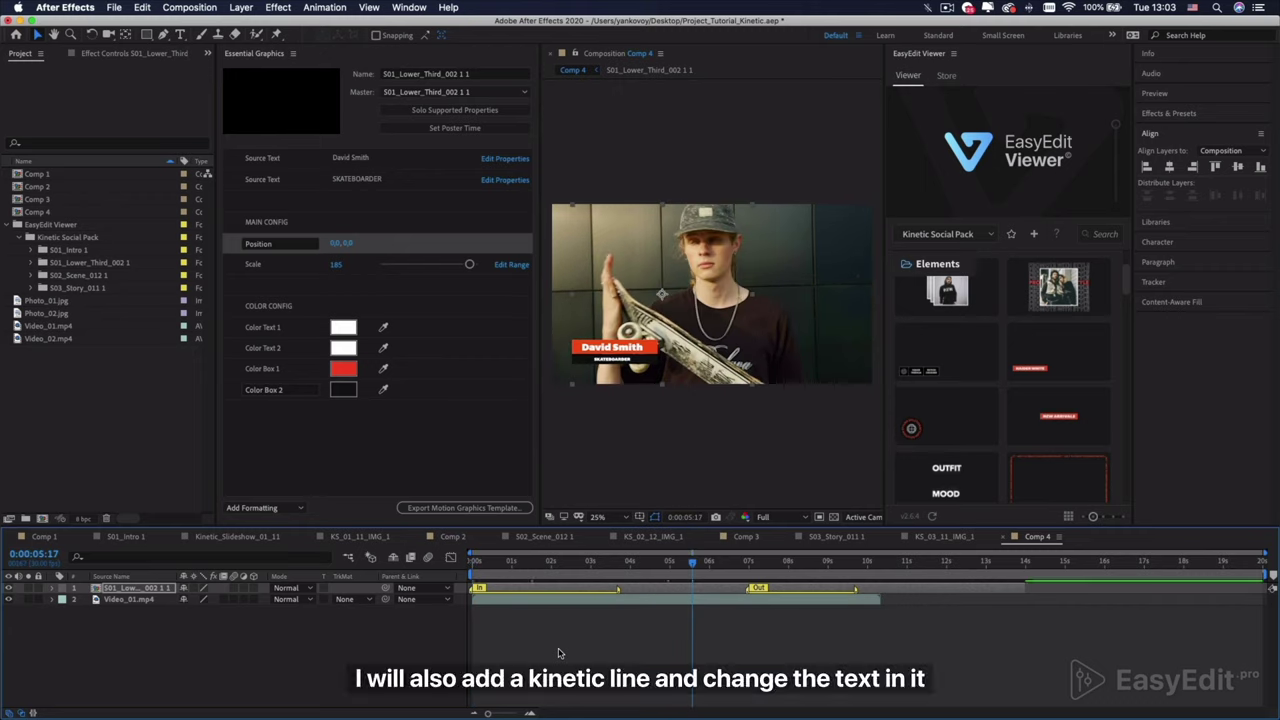
pyautogui.moveTo(690, 566); pyautogui.dragTo(670, 566)
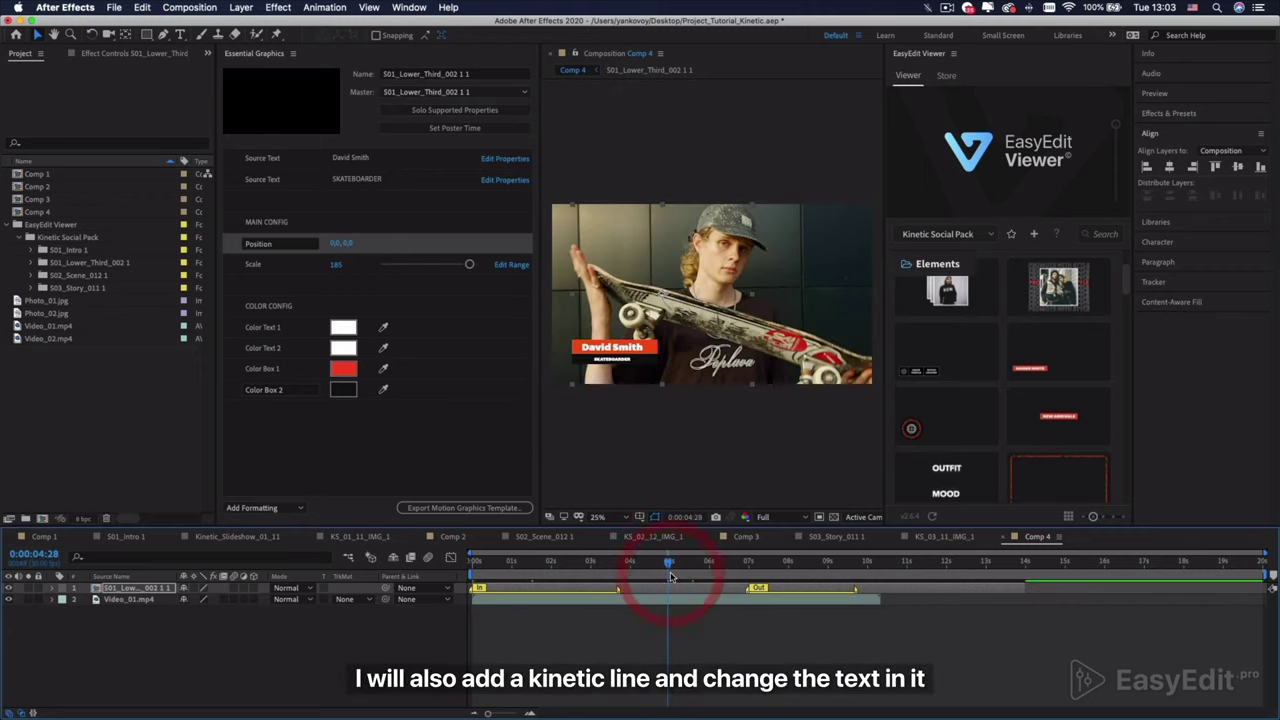
pyautogui.moveTo(1077, 497)
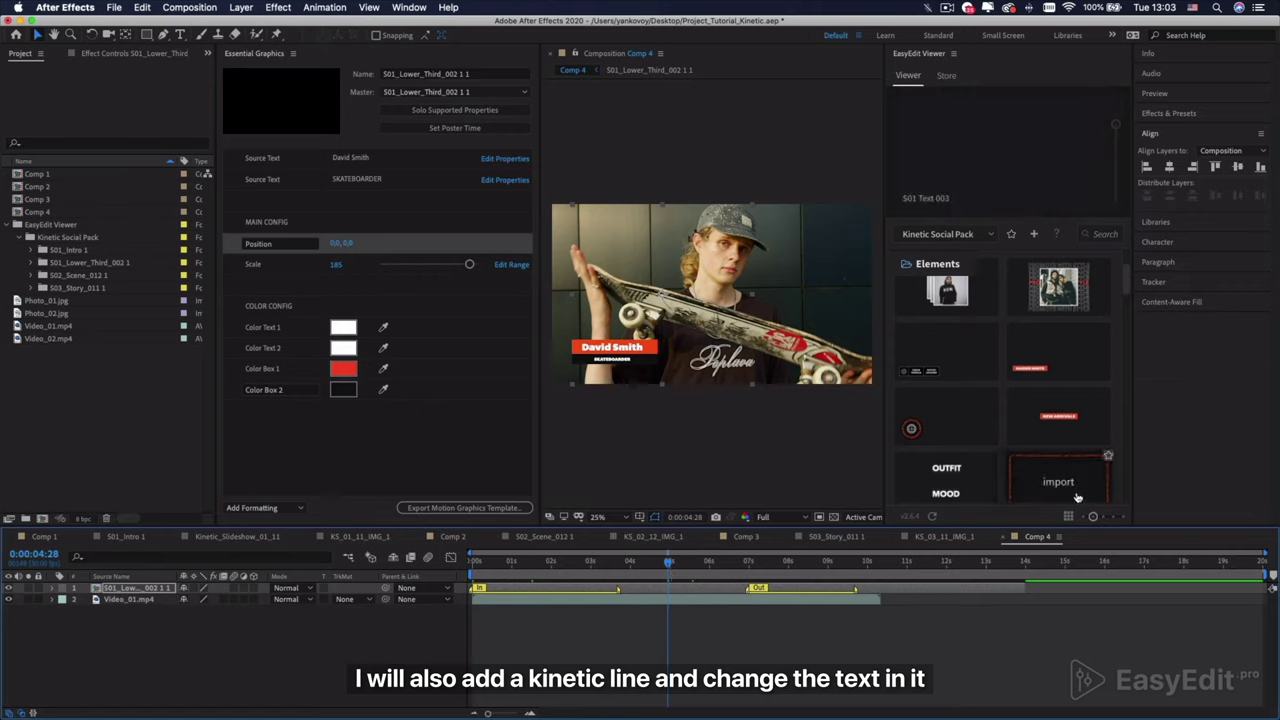
pyautogui.scroll(-2, 1077, 490)
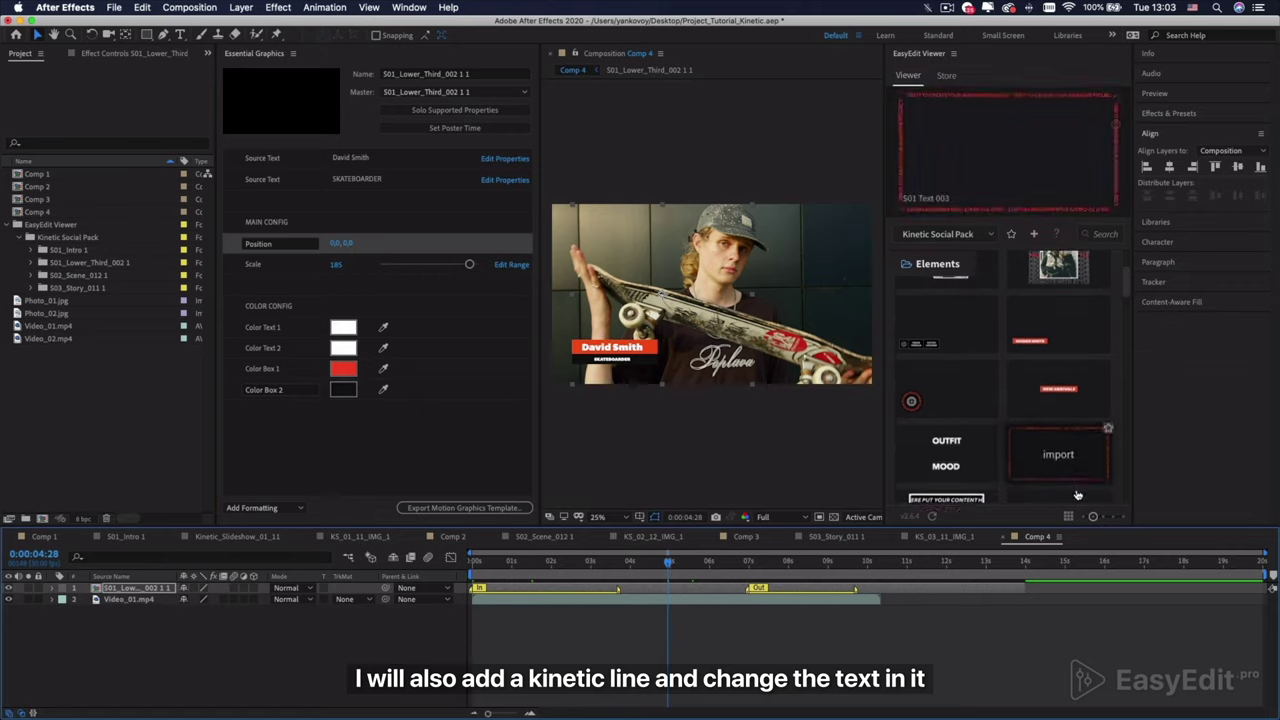
pyautogui.click(1049, 431)
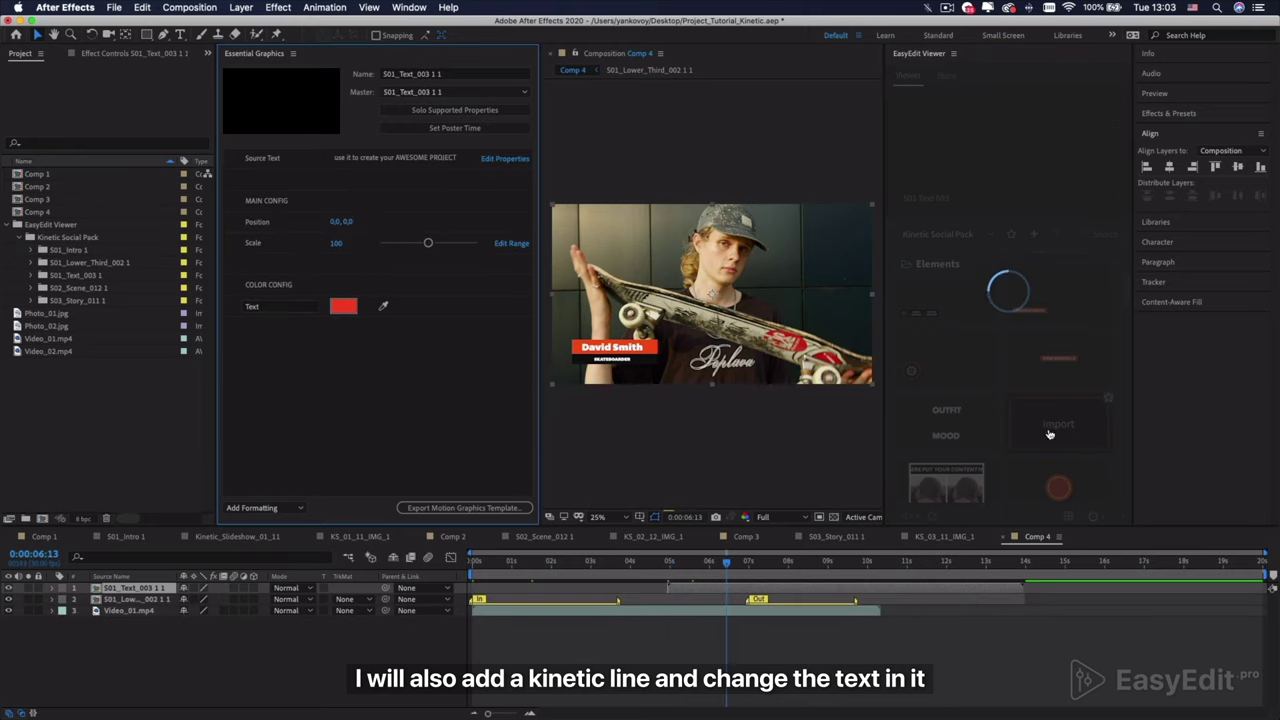
# Scrub from the start past 0:00:00:27 and open the S01_Text_003 precomp's Text layer.
pyautogui.click(472, 561)
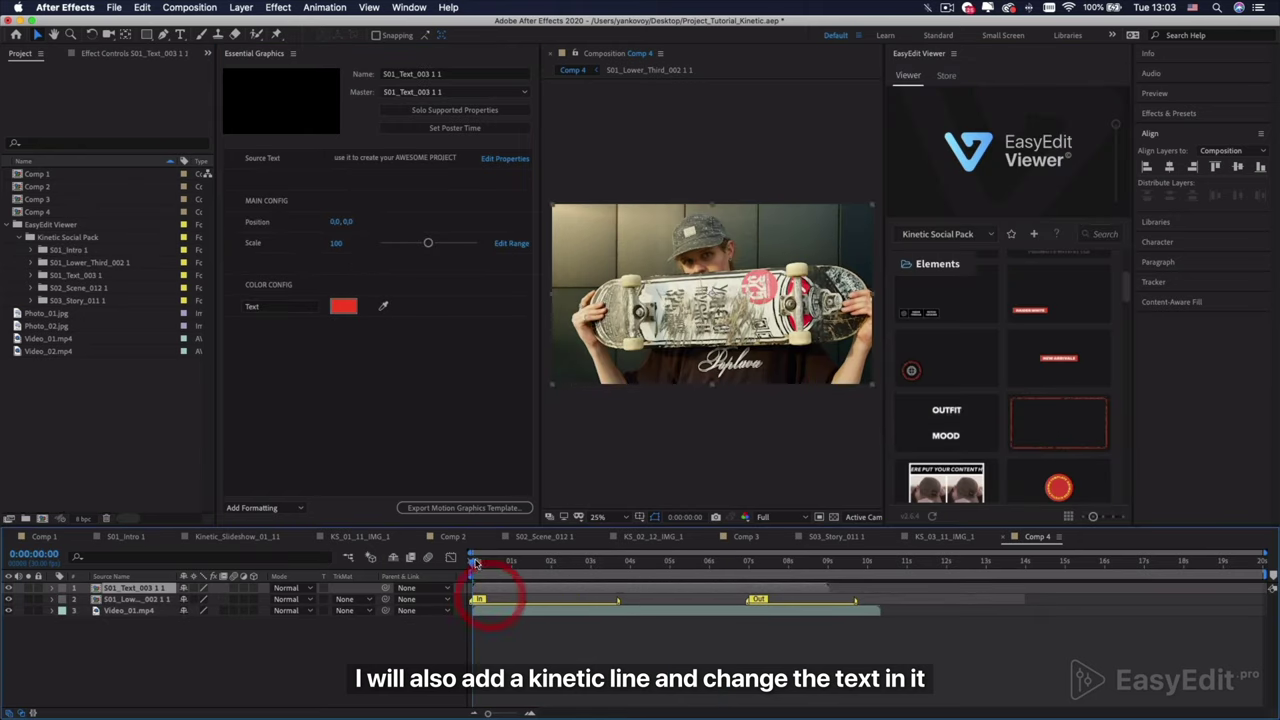
pyautogui.click(508, 568)
pyautogui.moveTo(508, 570); pyautogui.dragTo(582, 612)
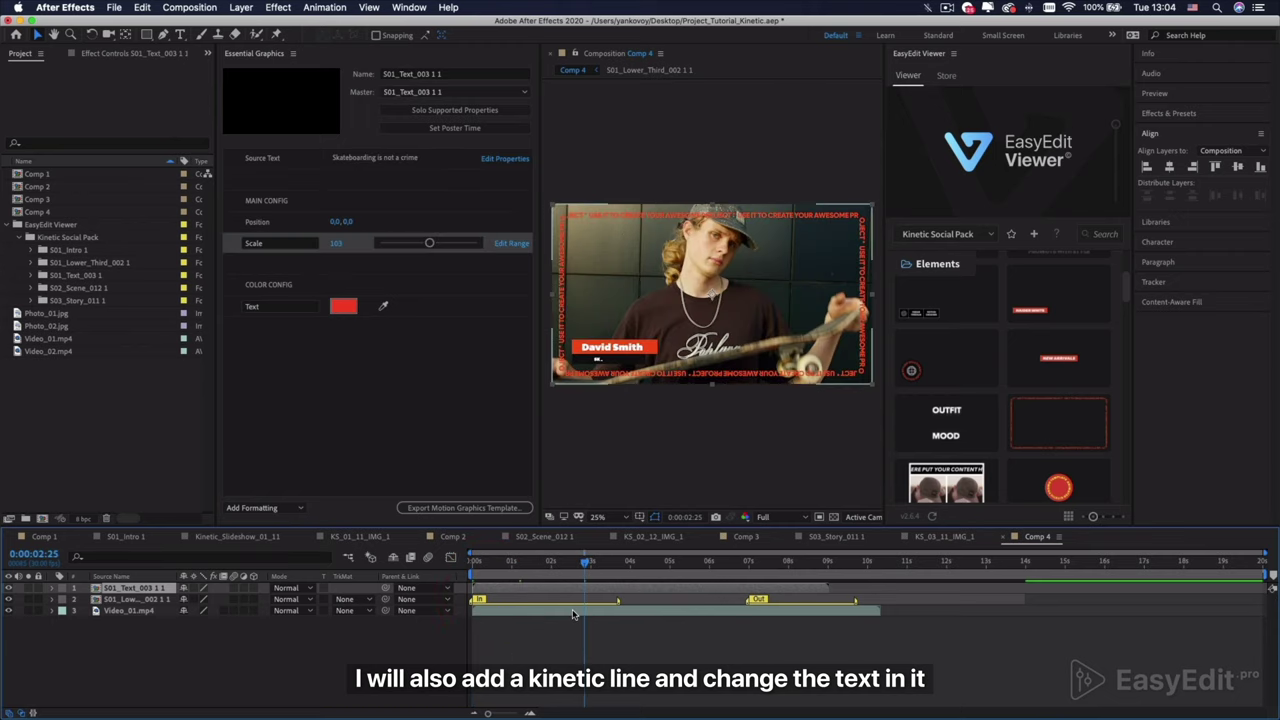
pyautogui.doubleClick(143, 591)
pyautogui.doubleClick(128, 598)
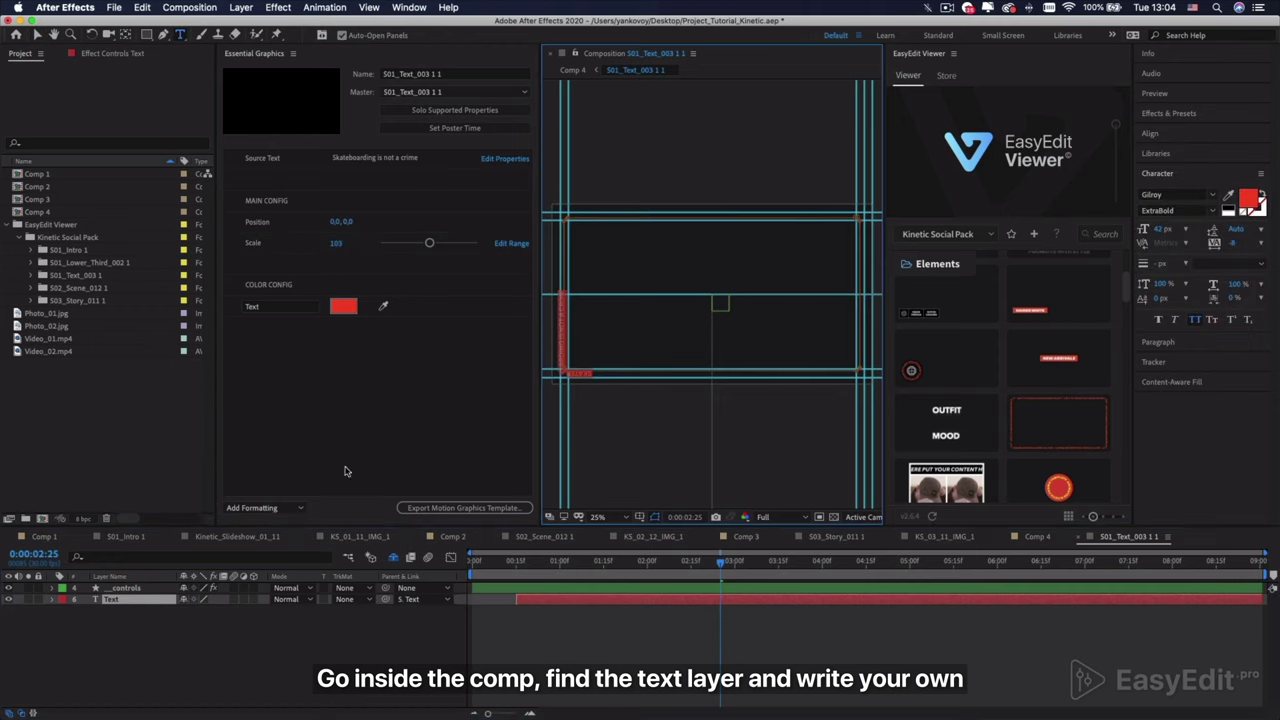
# Tighten tracking on the SKATEBOARDING IS NOT A CRIME text to remove gaps, then go back to Comp 4.
pyautogui.click(563, 290)
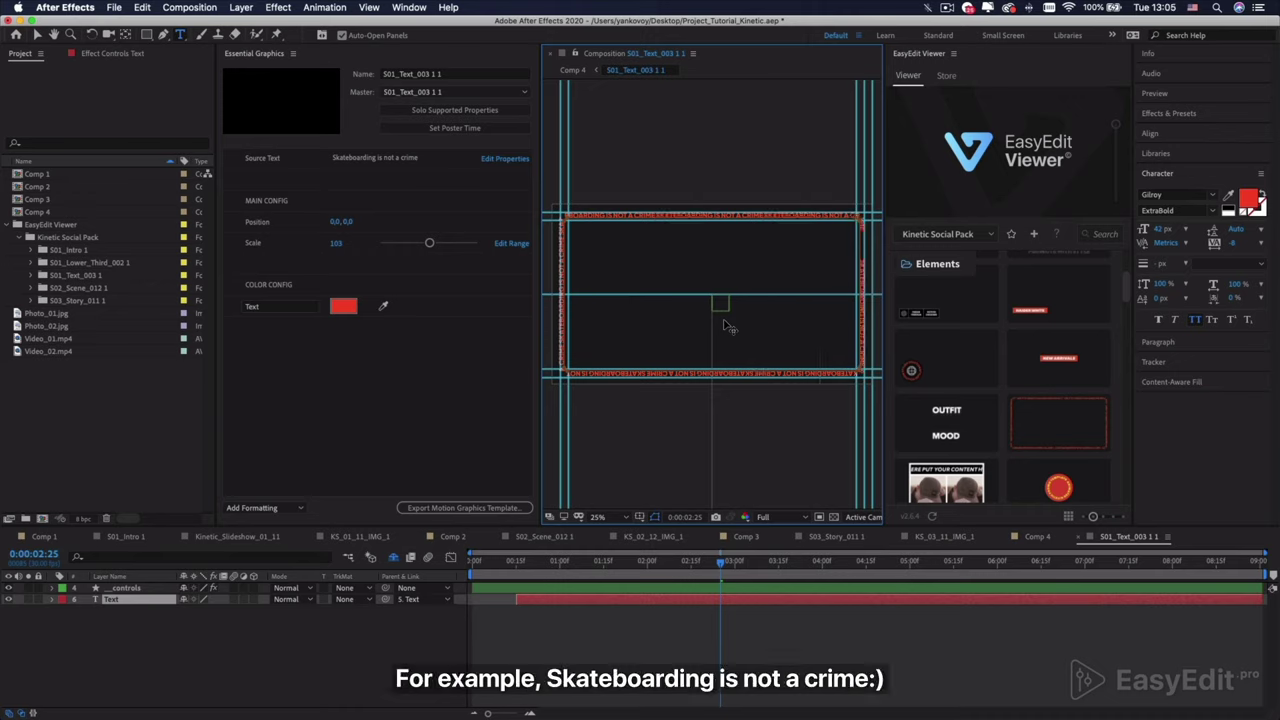
pyautogui.doubleClick(720, 215)
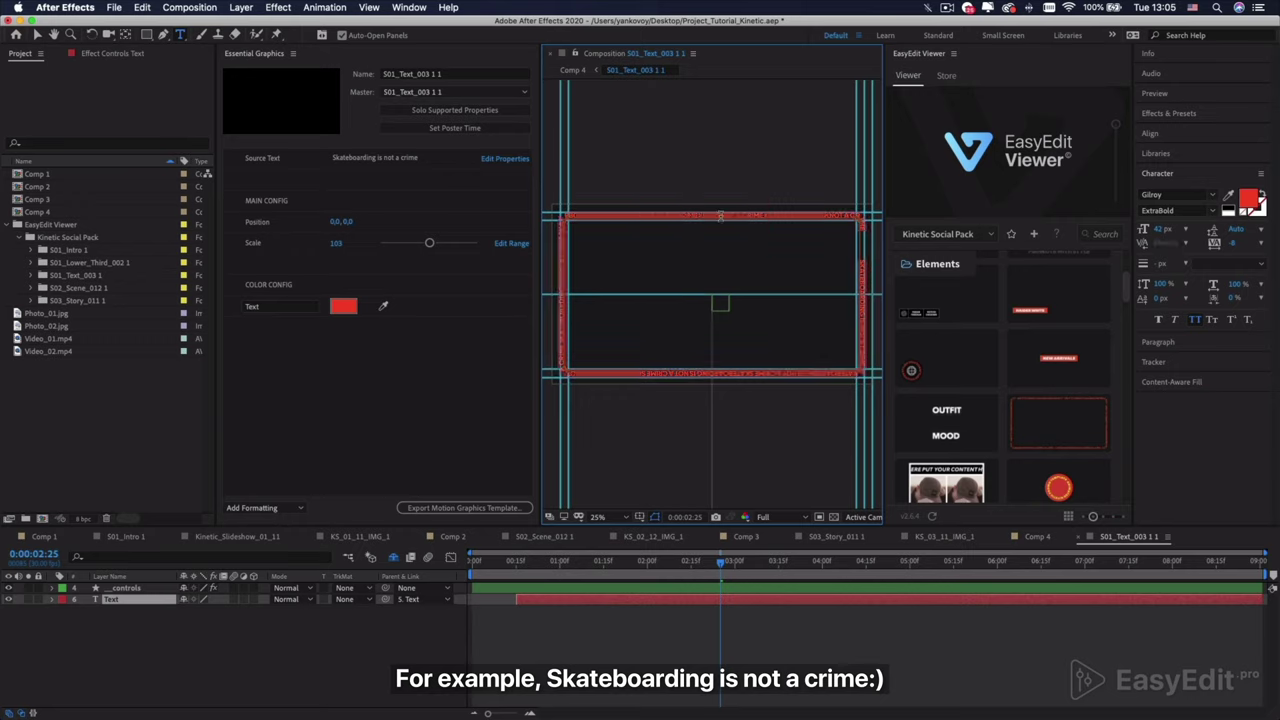
pyautogui.moveTo(1235, 244); pyautogui.dragTo(1250, 244)
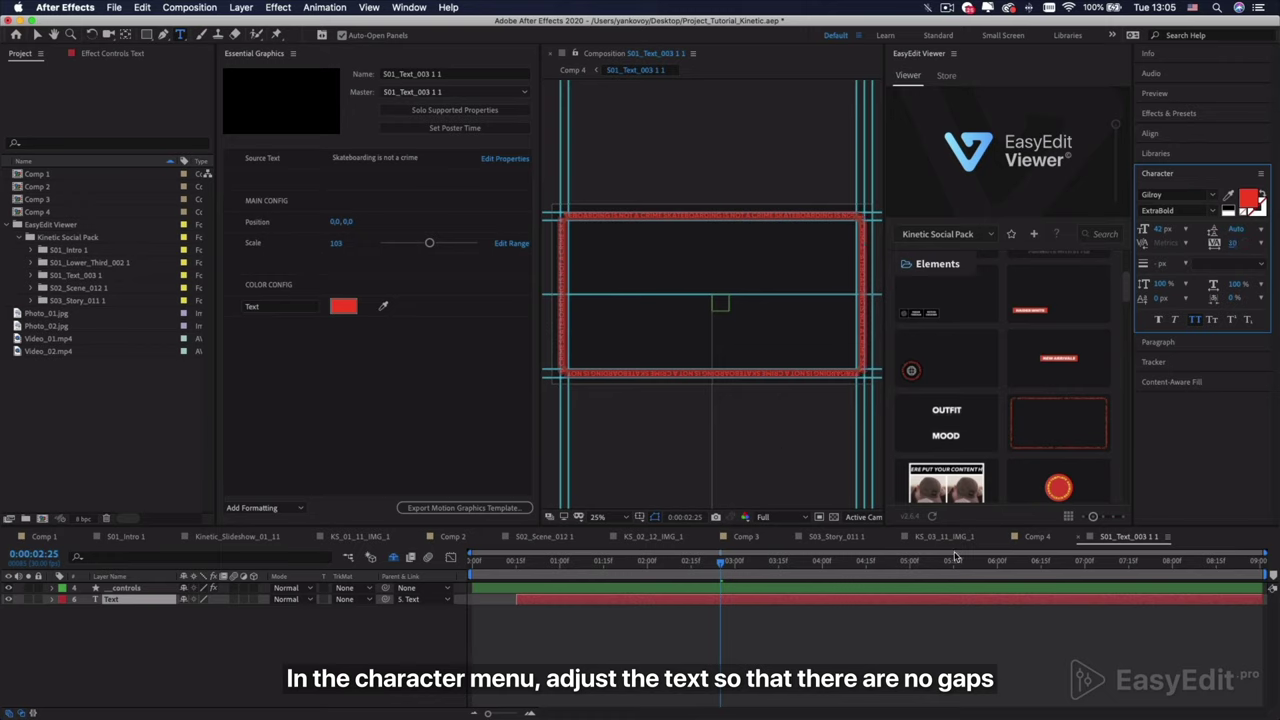
pyautogui.click(905, 660)
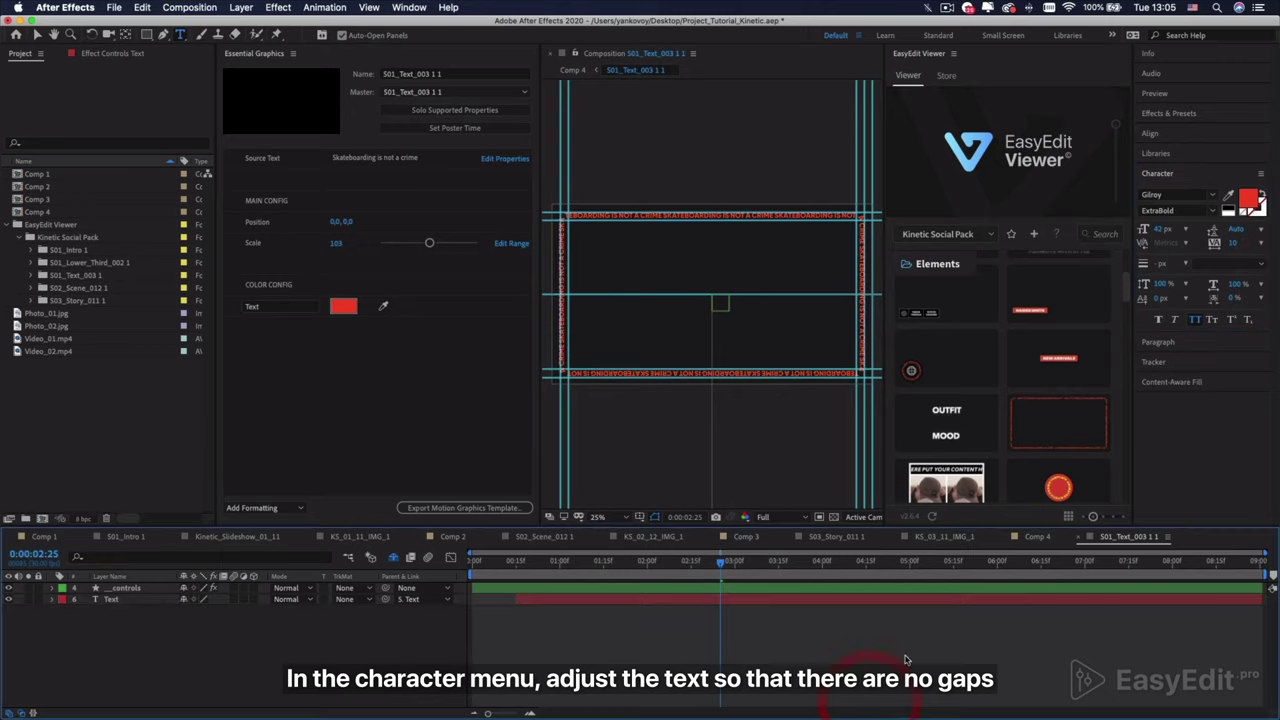
pyautogui.click(1037, 537)
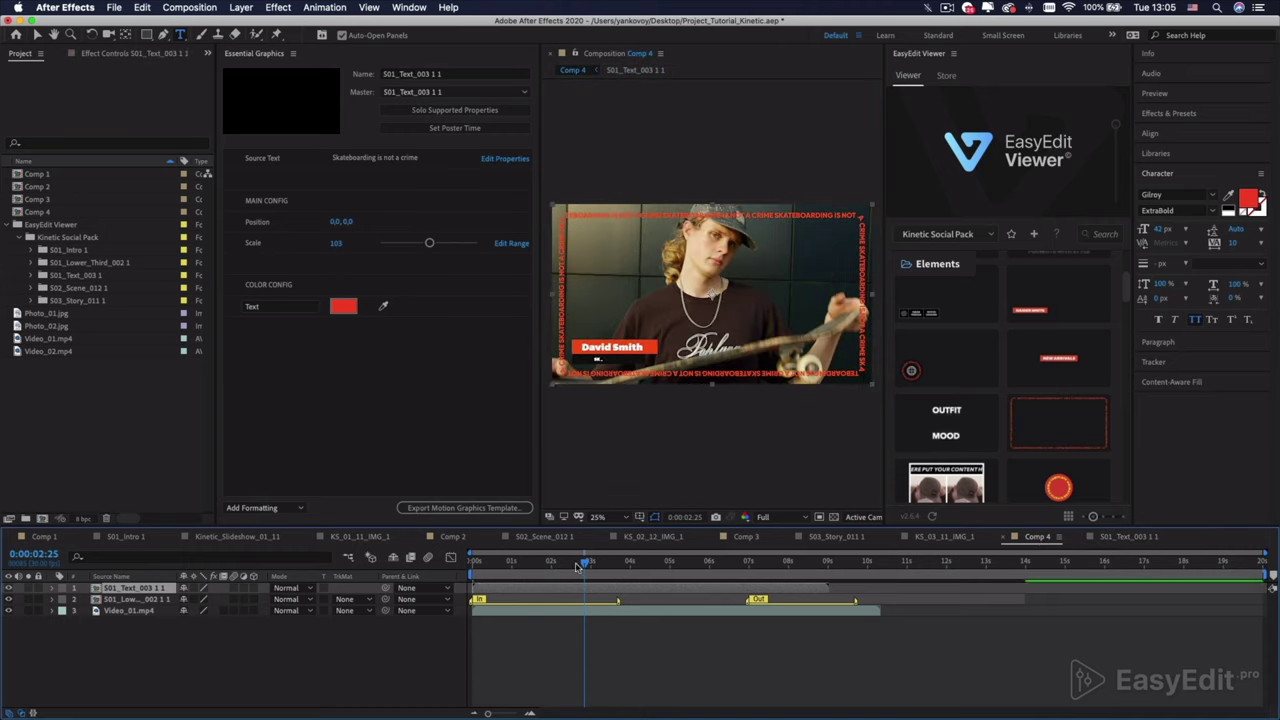
pyautogui.moveTo(582, 565); pyautogui.dragTo(432, 567)
pyautogui.press('space')
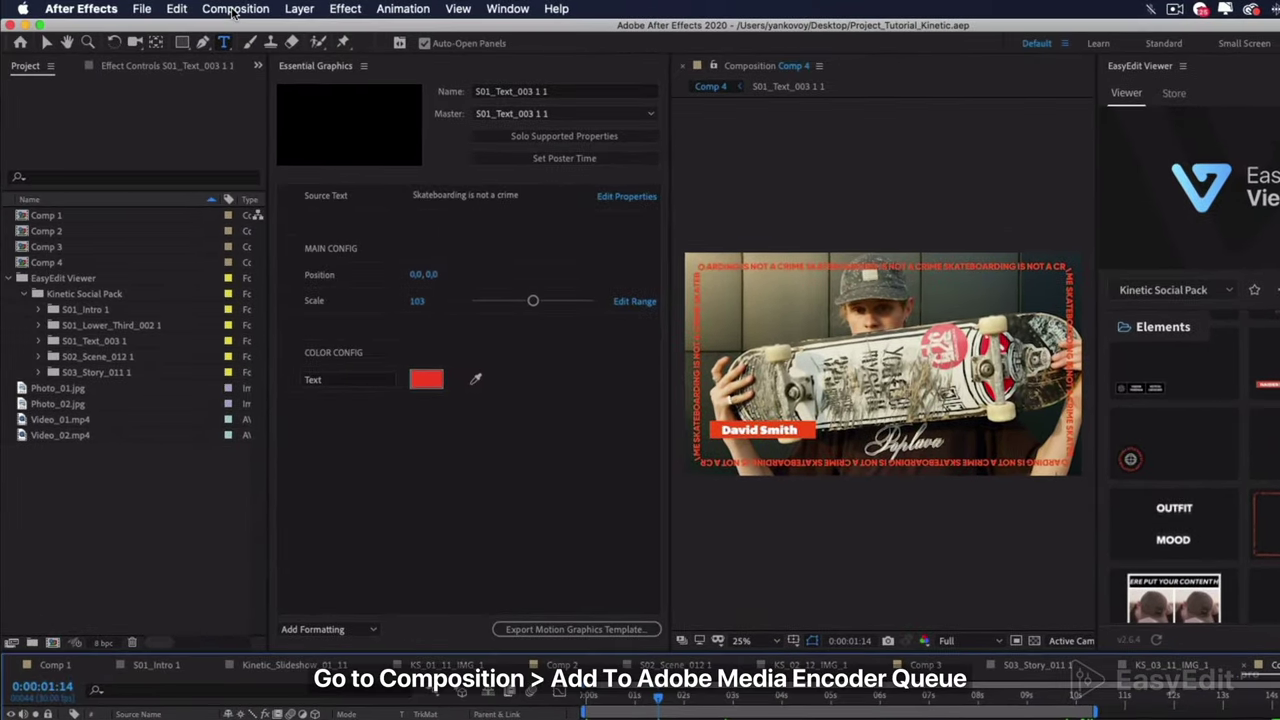
# Send Comp 4 to the Adobe Media Encoder queue from the Composition menu.
pyautogui.click(233, 9)
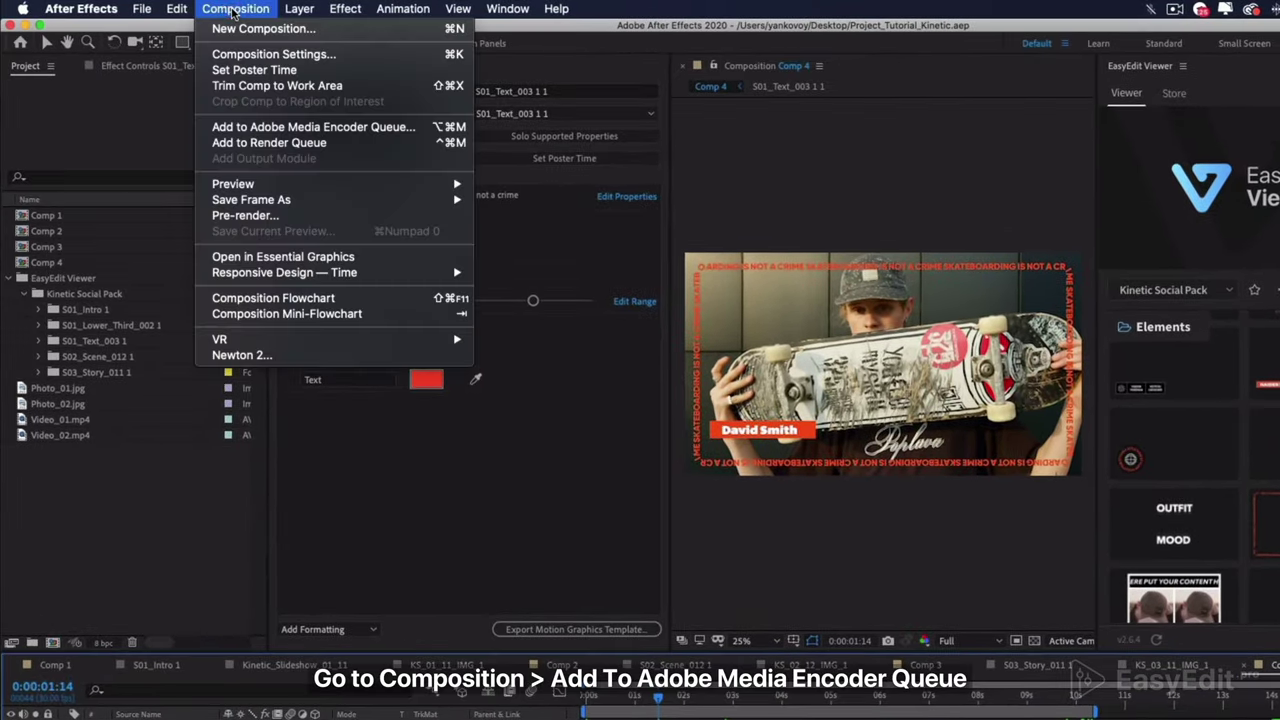
pyautogui.click(400, 128)
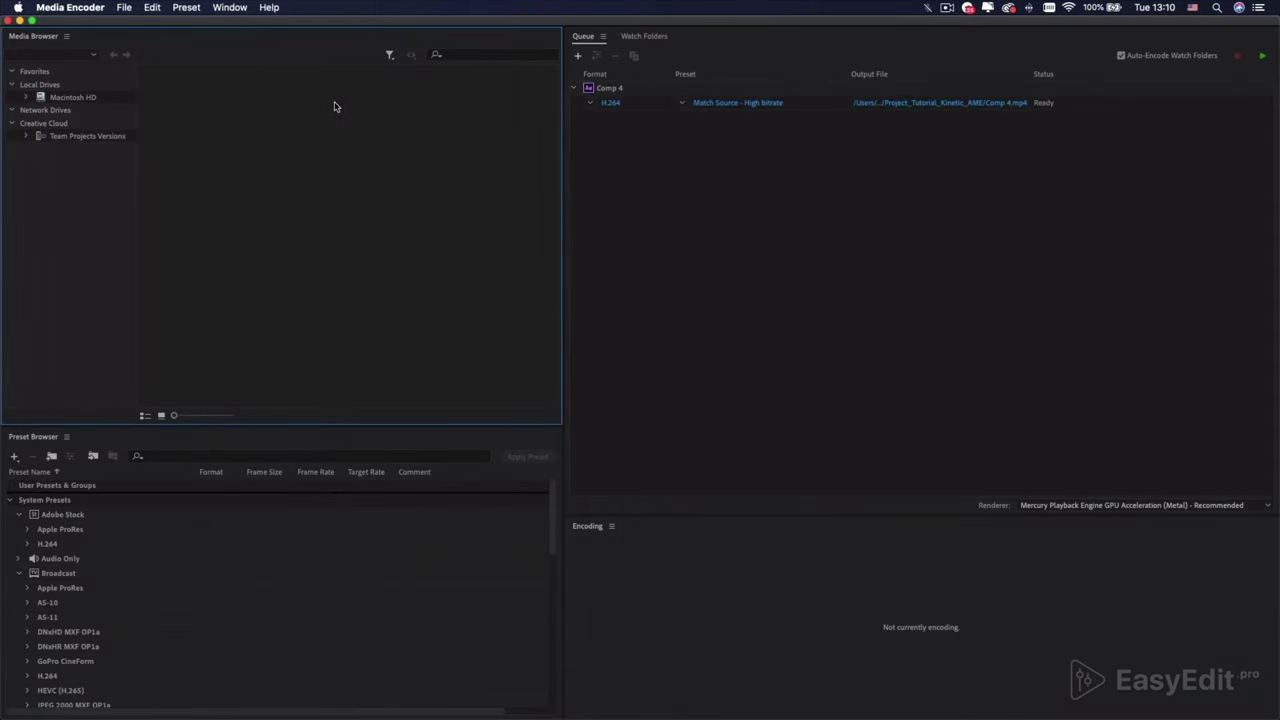
# Keep the Comp 4 job as H.264 and enable Use Maximum Render Quality.
pyautogui.click(610, 104)
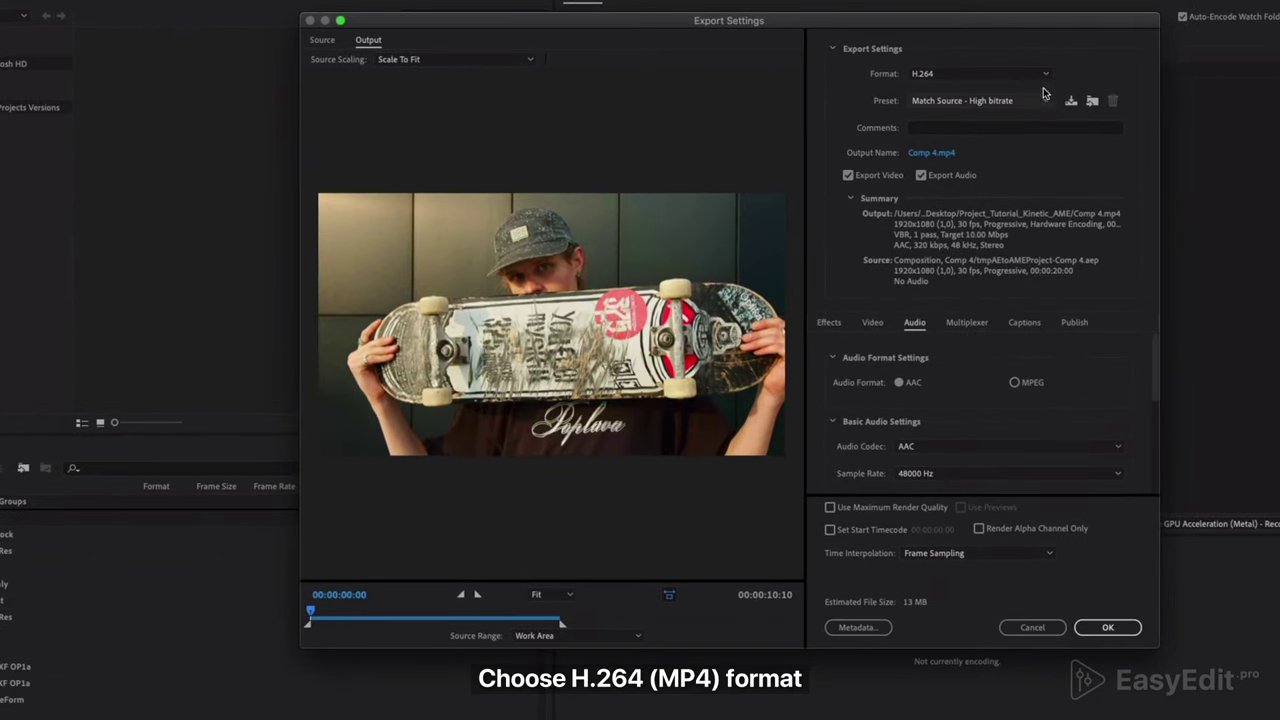
pyautogui.click(1045, 75)
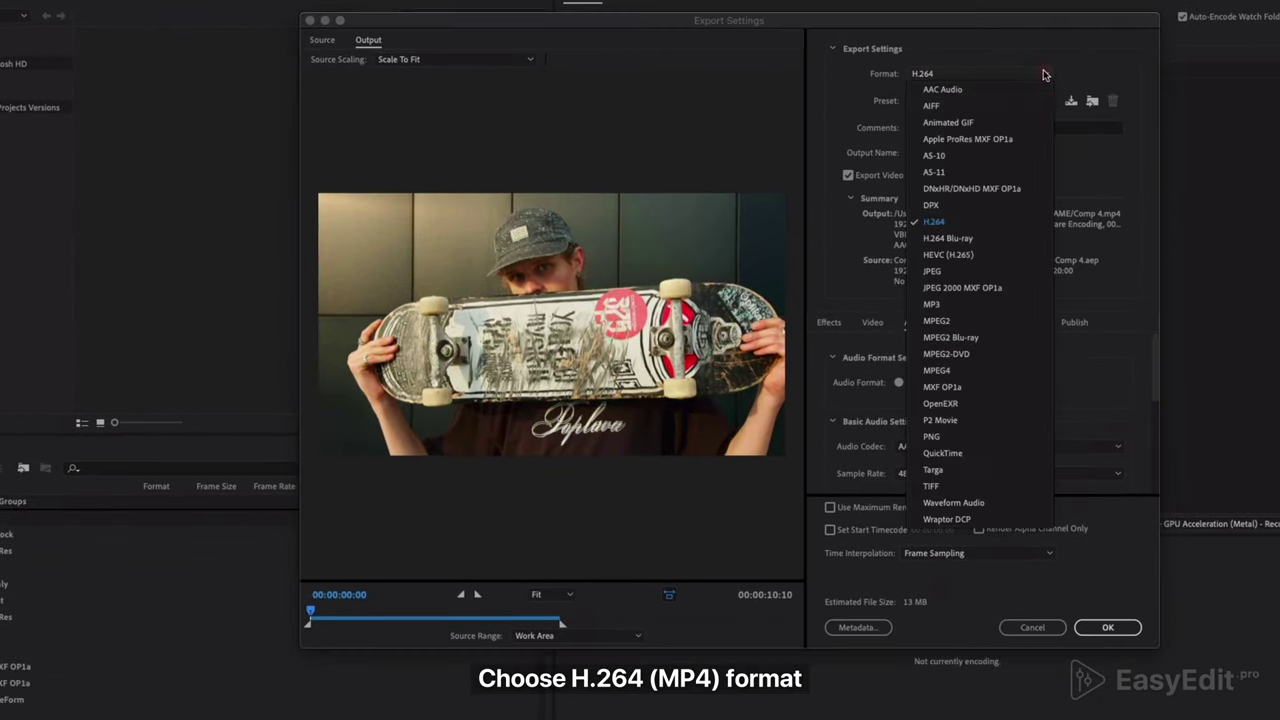
pyautogui.click(993, 222)
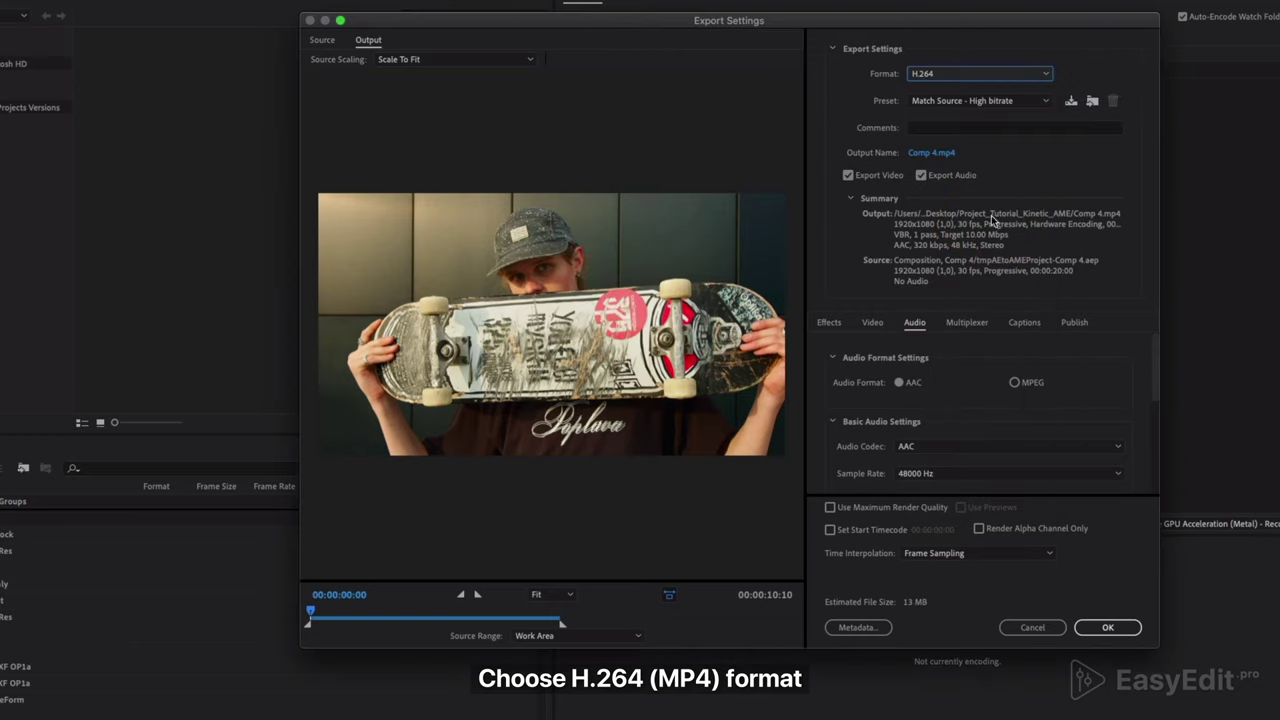
pyautogui.click(830, 508)
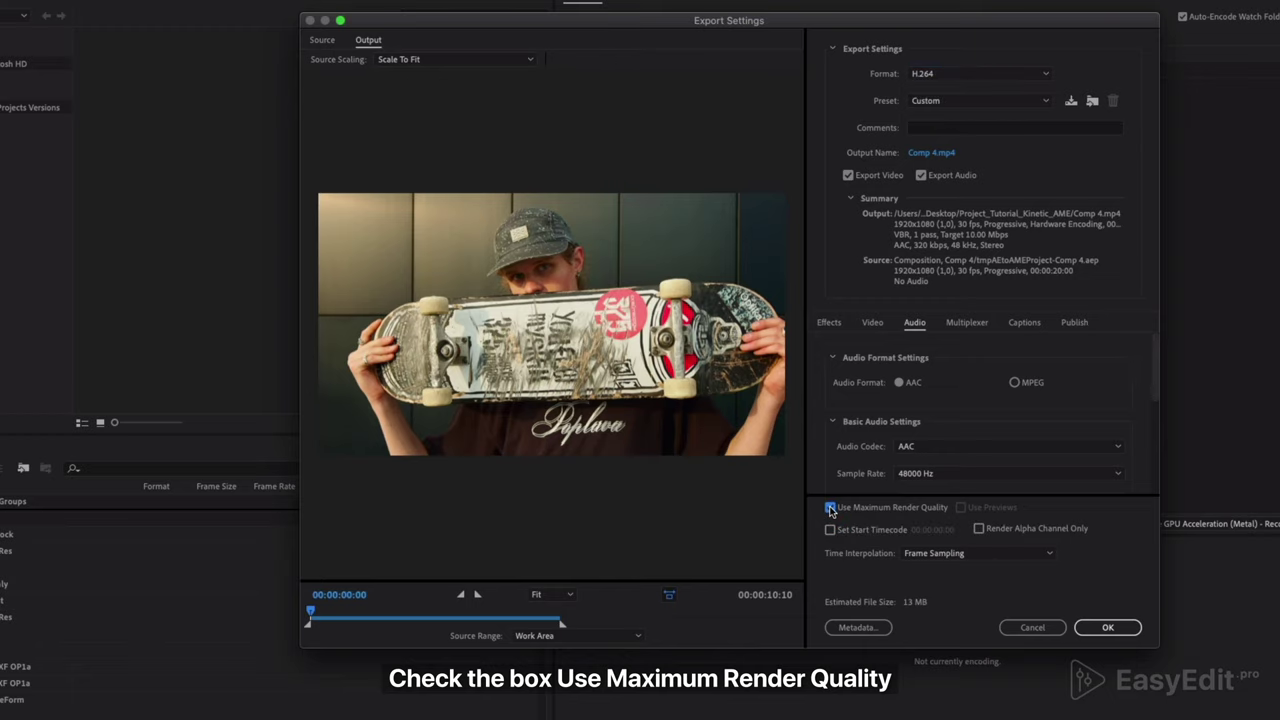
pyautogui.click(1106, 627)
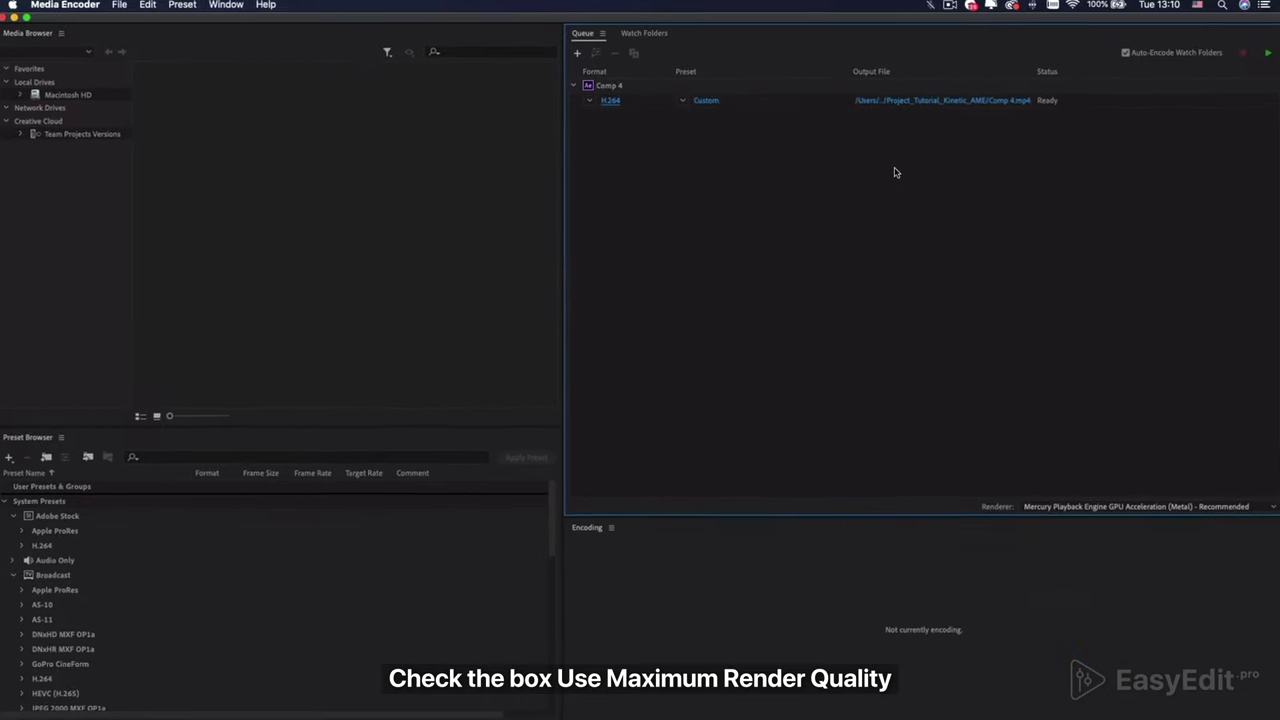
# Save the output as My_Video_01.mp4 in the Render folder and start the render queue.
pyautogui.click(896, 104)
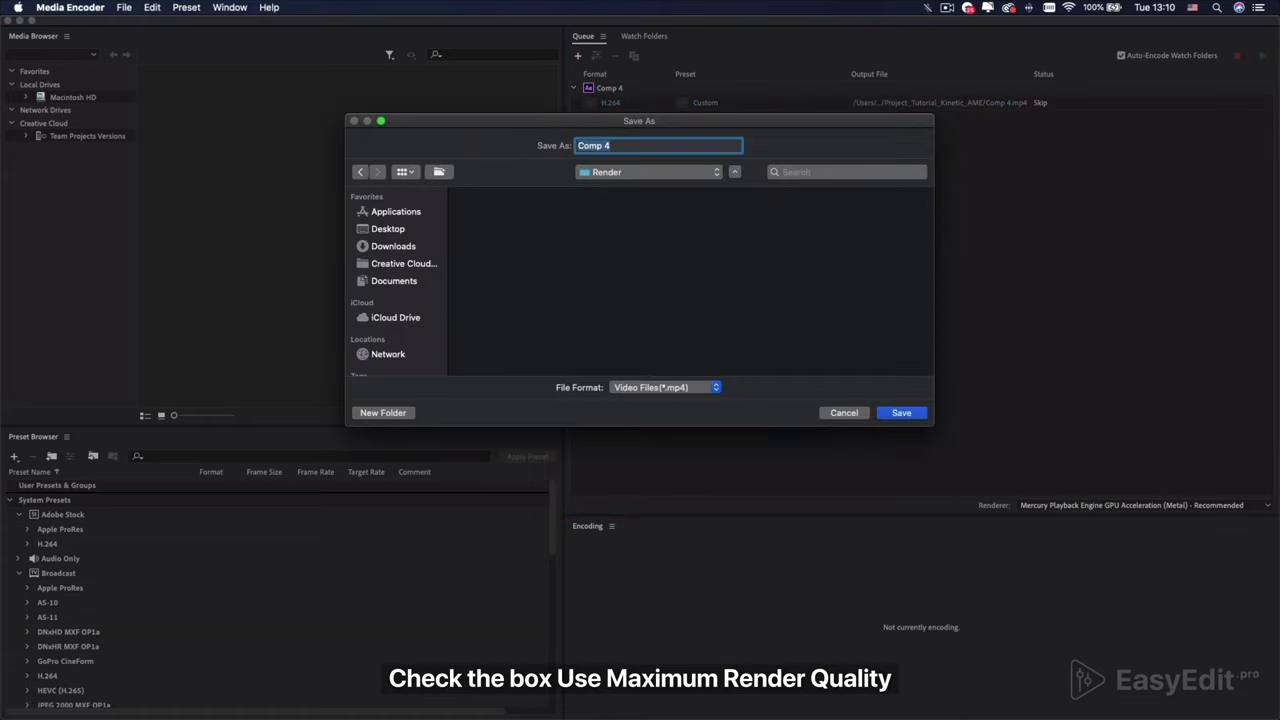
pyautogui.write('My_Video_01')
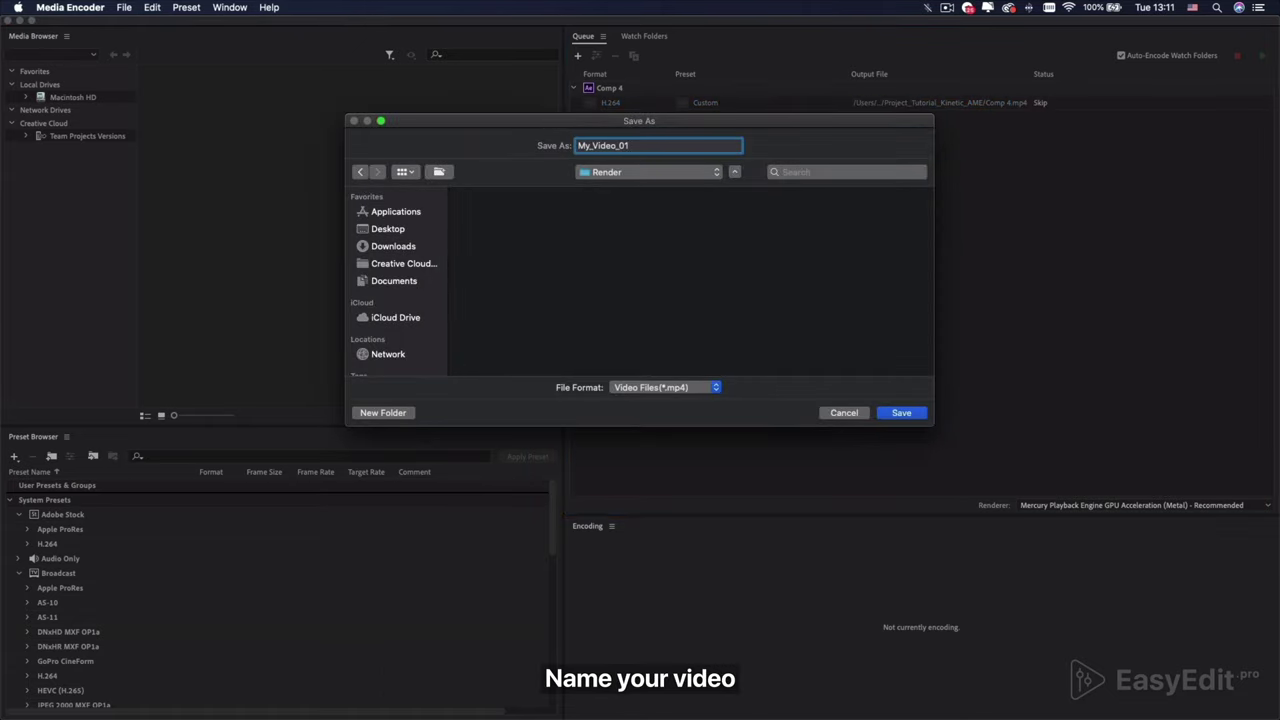
pyautogui.click(901, 413)
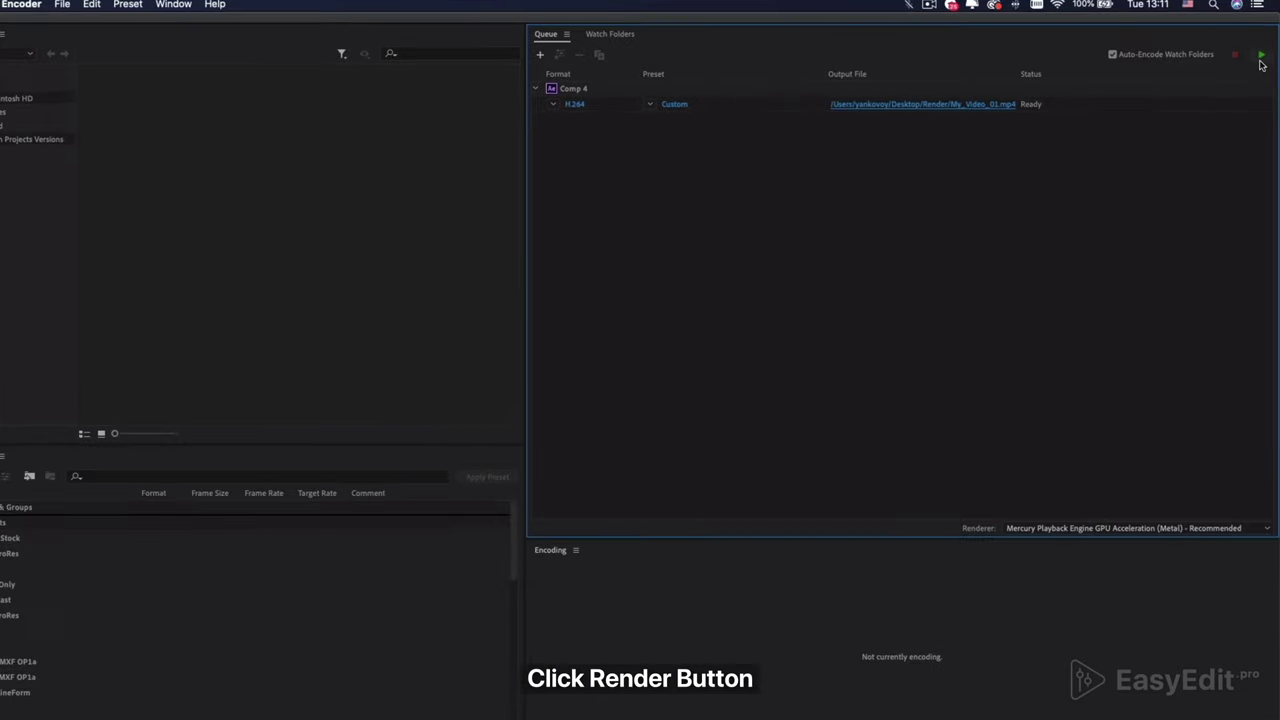
pyautogui.click(1258, 52)
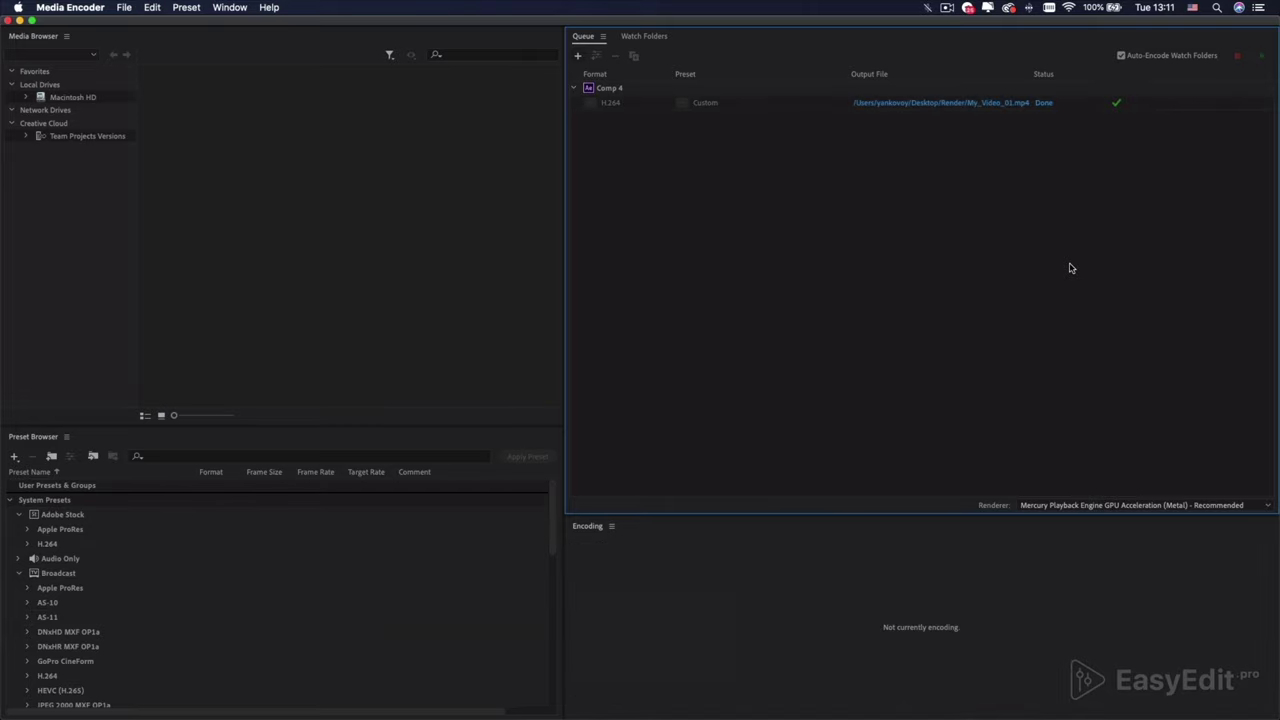
# Reveal My_Video_01.mp4 in Finder and play it in Quick Look.
pyautogui.click(928, 106)
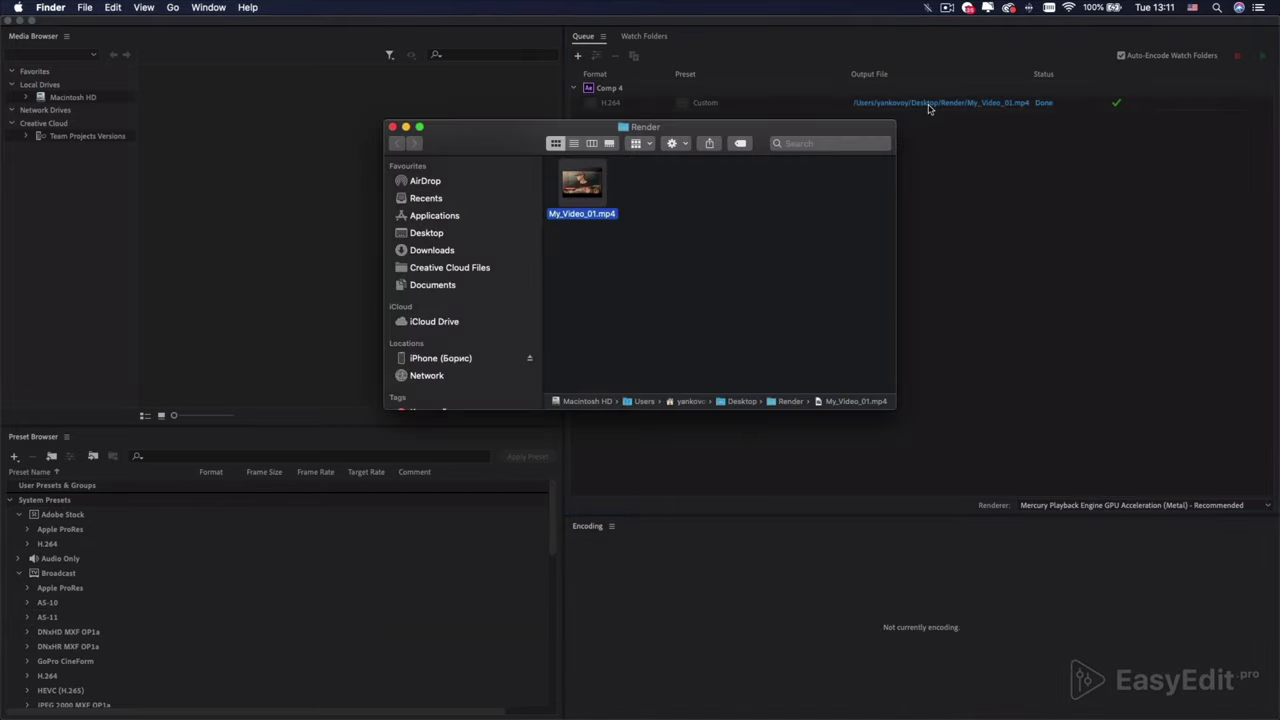
pyautogui.press('space')
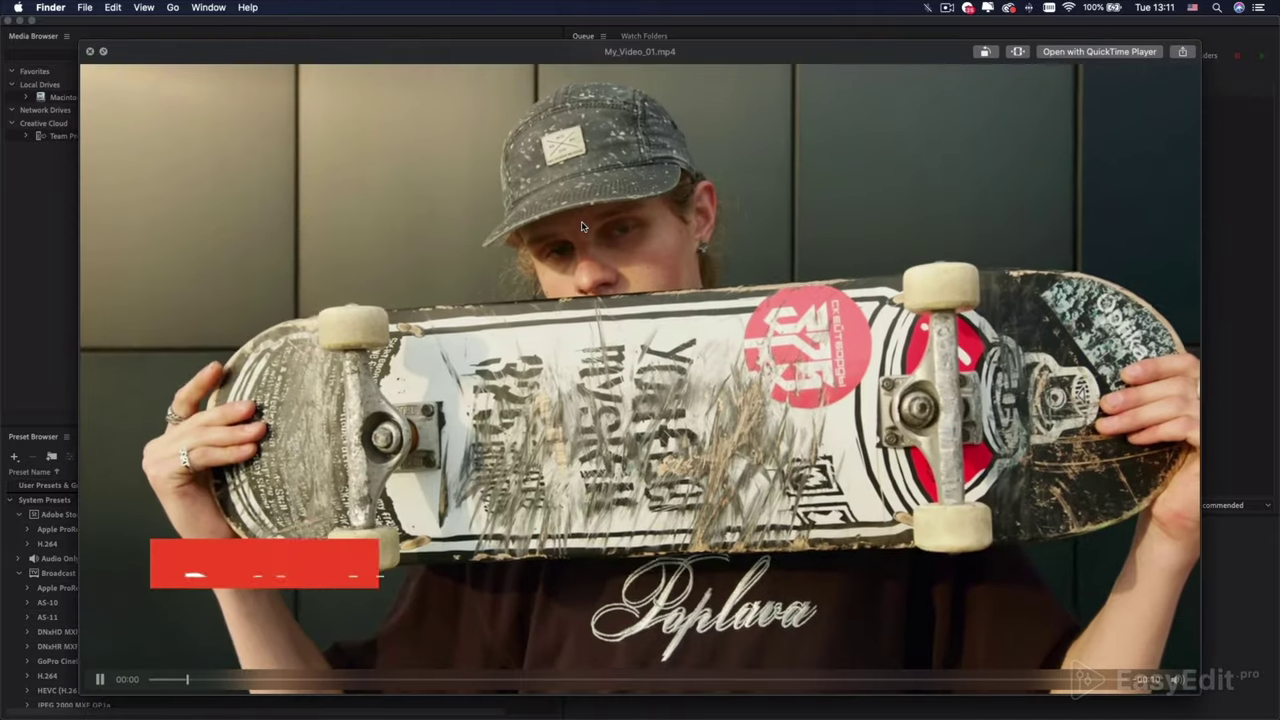